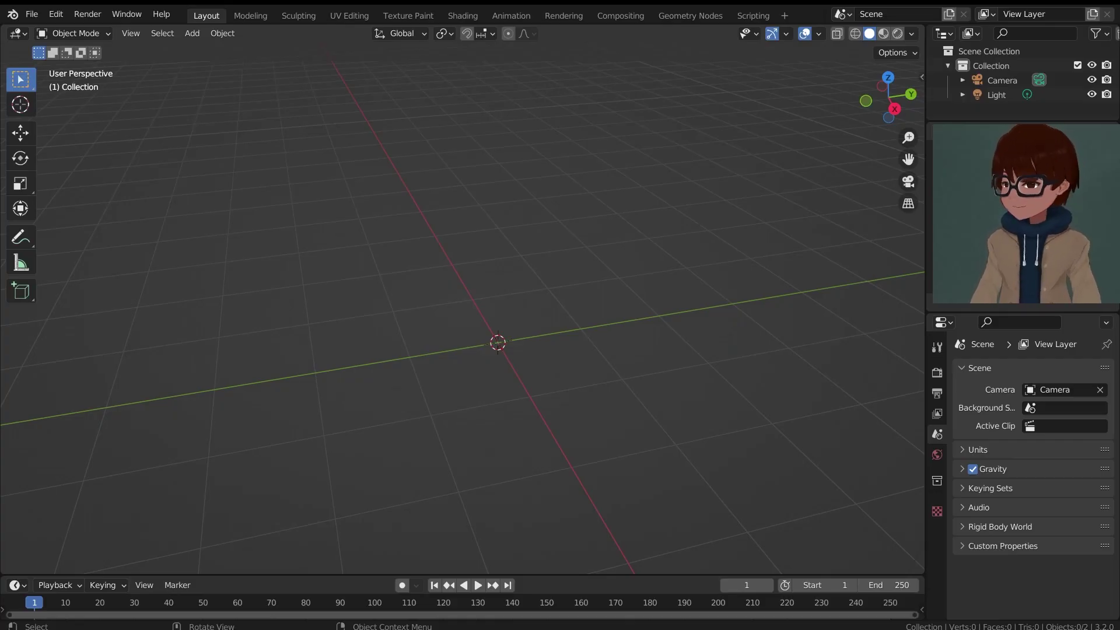
Add a plane mesh at the world origin
middle_click_drag(513, 192, 557, 189)
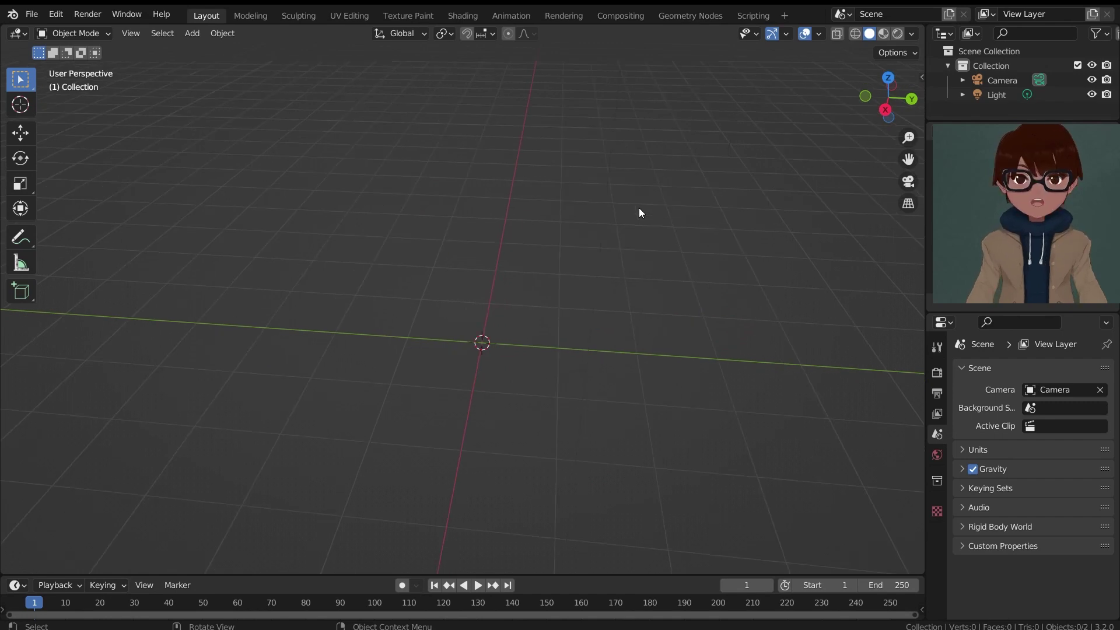
middle_click_drag(638, 207, 588, 194)
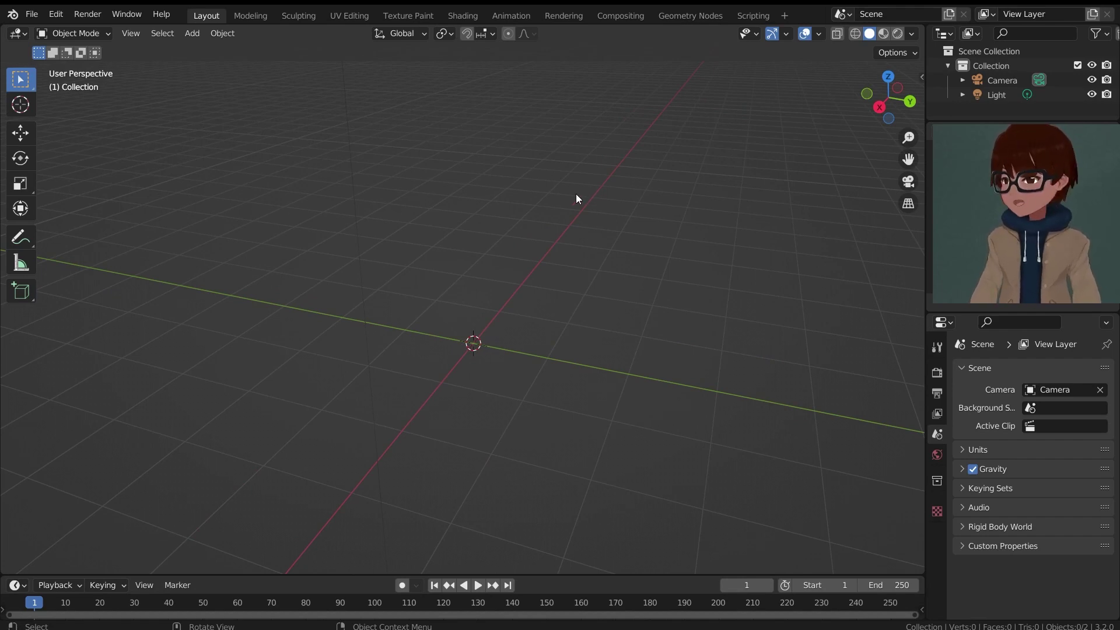
scroll(575, 194, "up", 1)
key("shift+a")
mouse_move(583, 201)
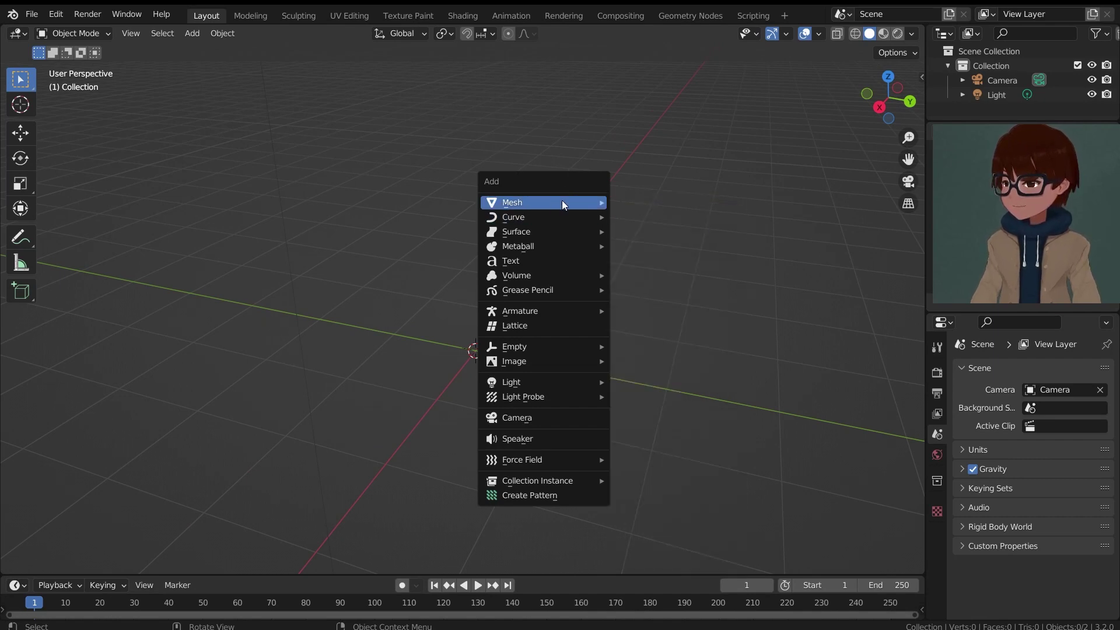
left_click(677, 204)
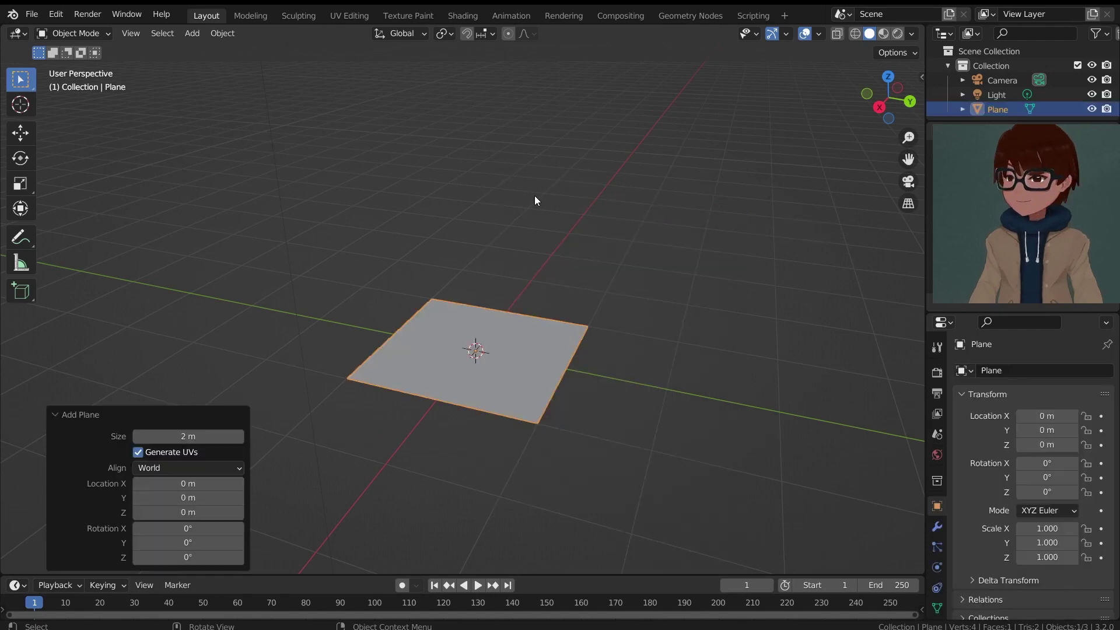
In Edit Mode, subdivide the whole plane with 3 cuts
middle_click_drag(551, 251, 583, 280)
key("Tab")
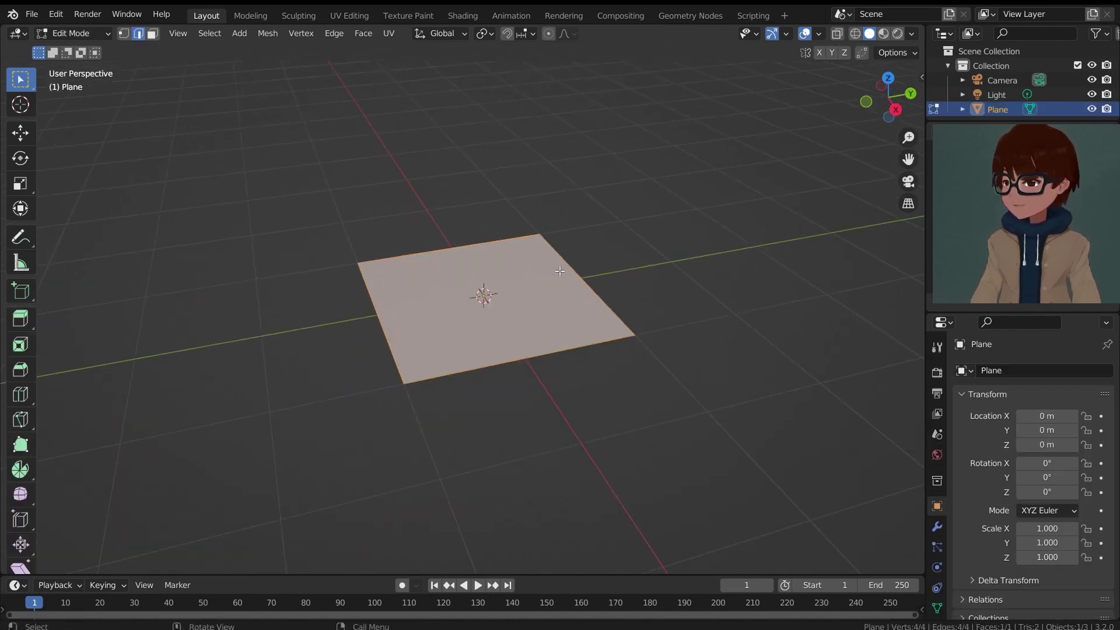
middle_click_drag(378, 163, 377, 193)
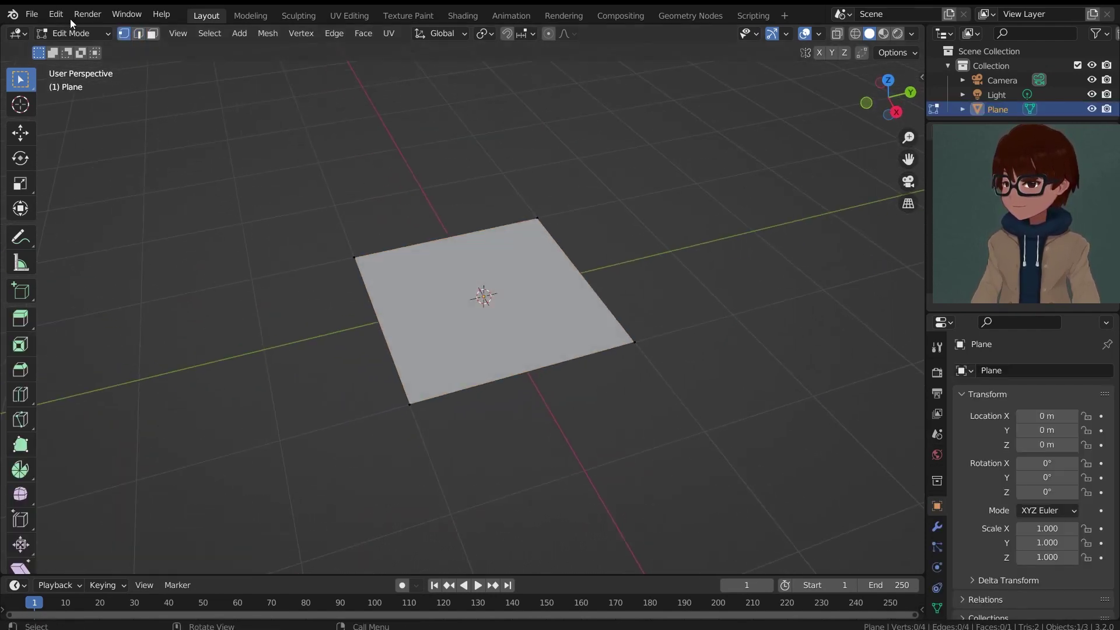
key("a")
scroll(455, 249, "up", 1)
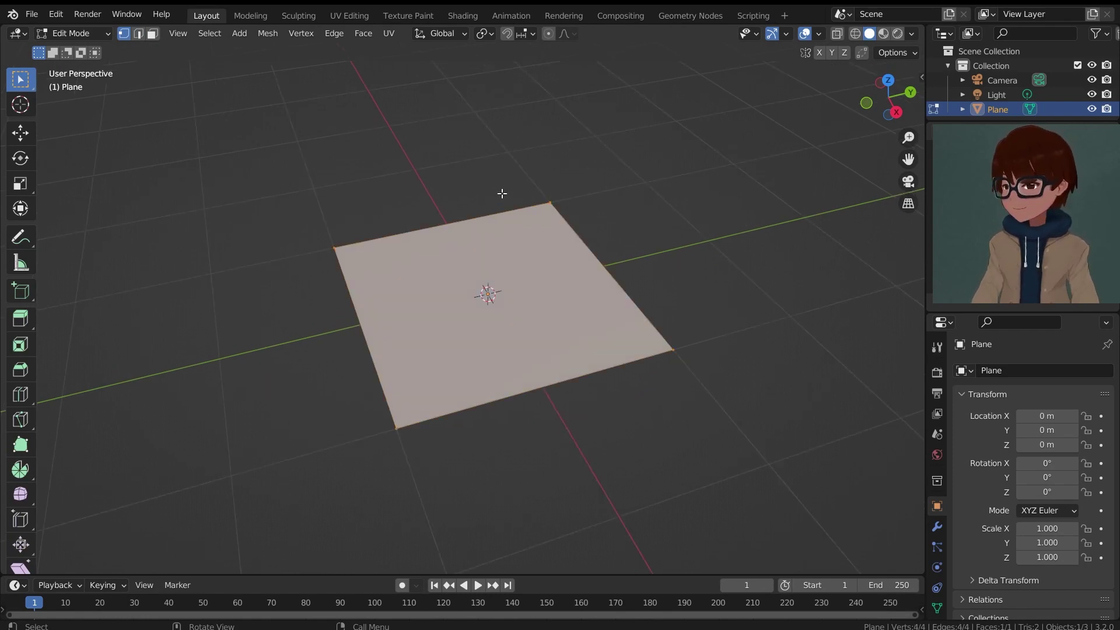
key("ctrl+e")
left_click(491, 192)
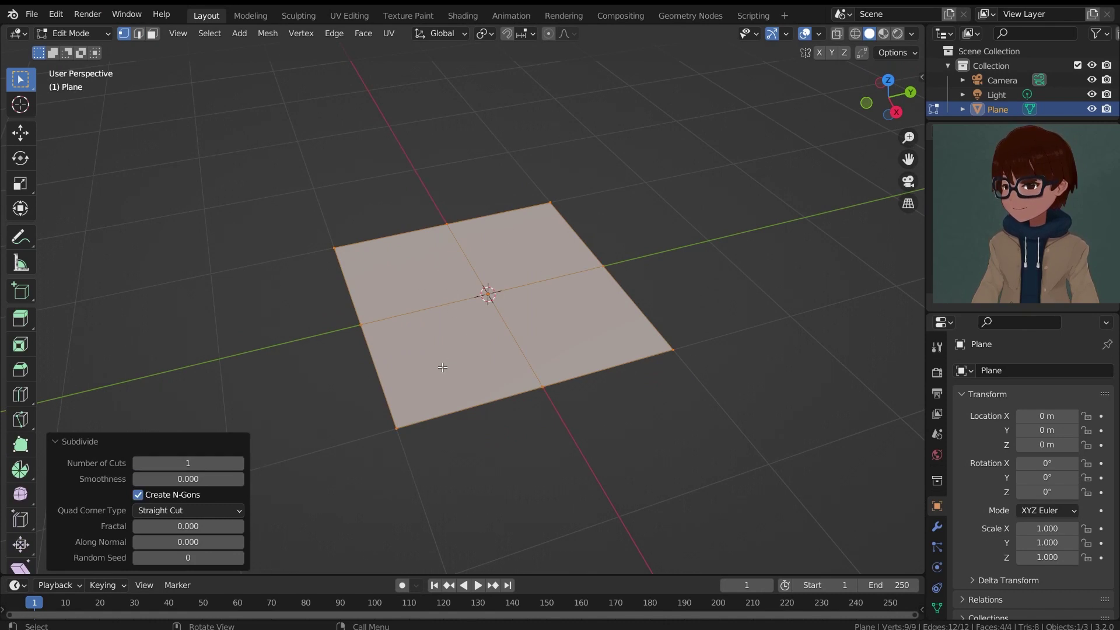
middle_click_drag(443, 367, 428, 391)
left_click(240, 463)
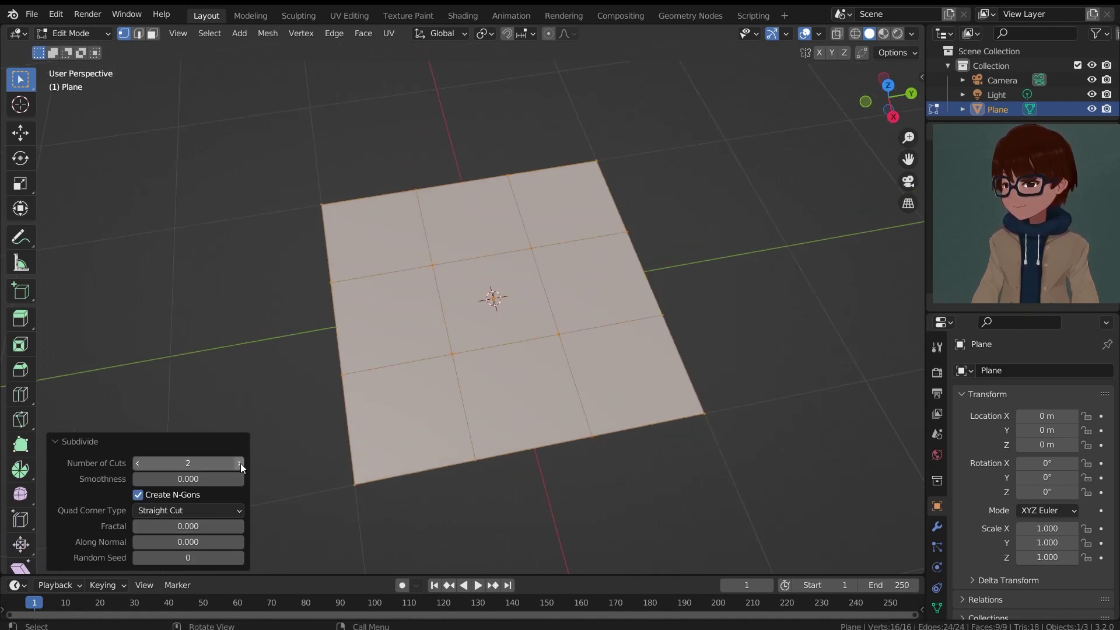
left_click(240, 463)
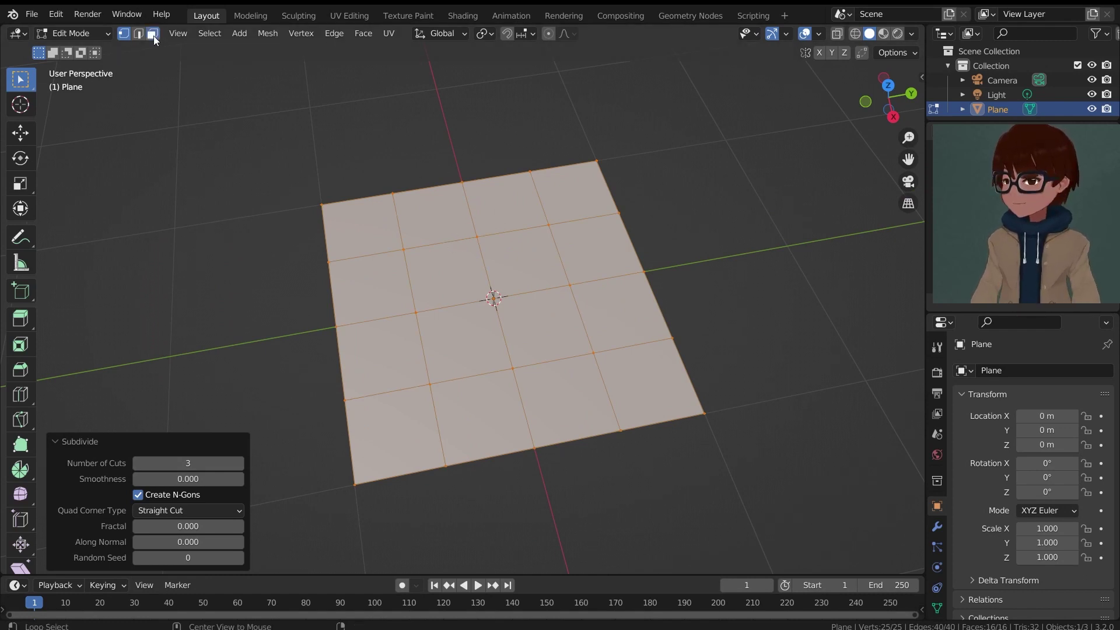
Select the plane's four outer boundary edge loops, extrude them and scale the extrusion outward to about 1.345
key("2")
left_click(668, 212)
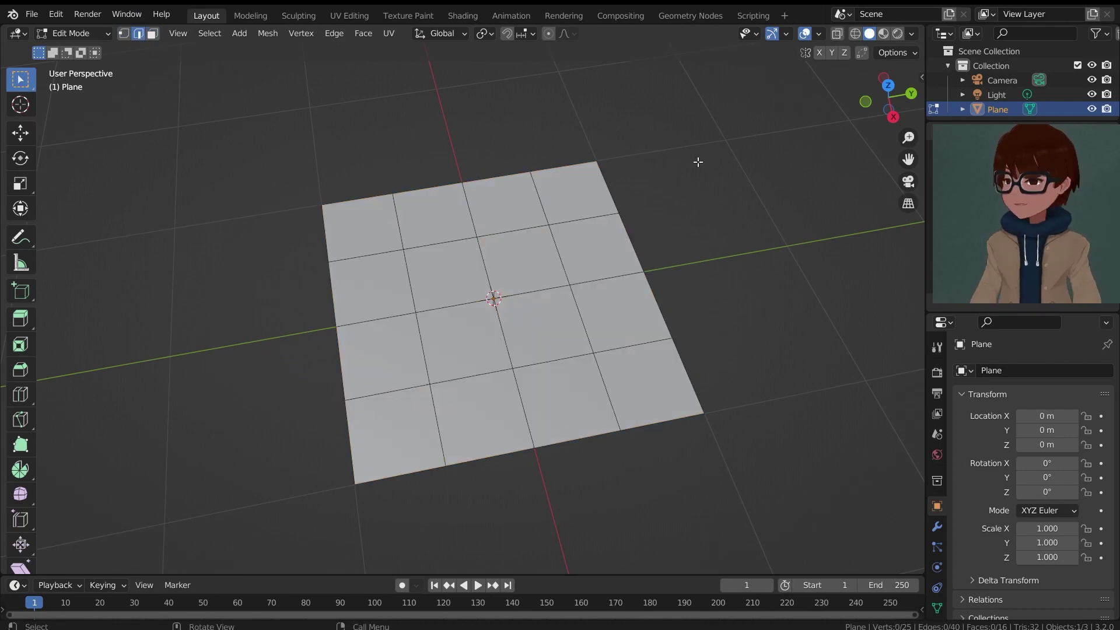
left_click(610, 177, "alt")
left_click(507, 170, "alt+shift")
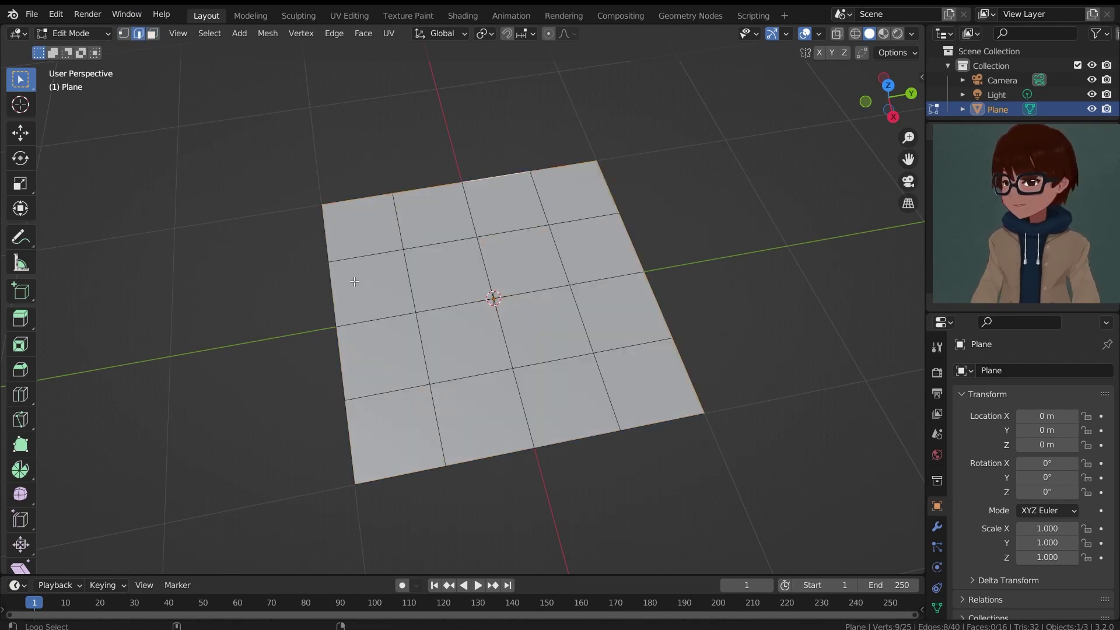
left_click(331, 279, "alt+shift")
left_click(507, 453, "alt+shift")
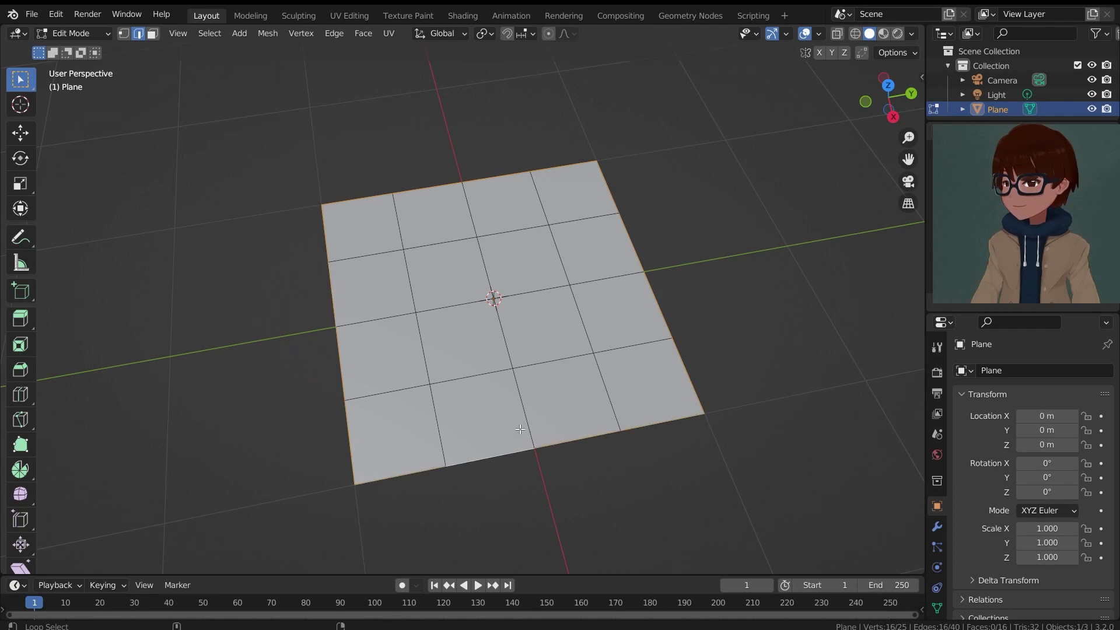
middle_click_drag(569, 371, 737, 295)
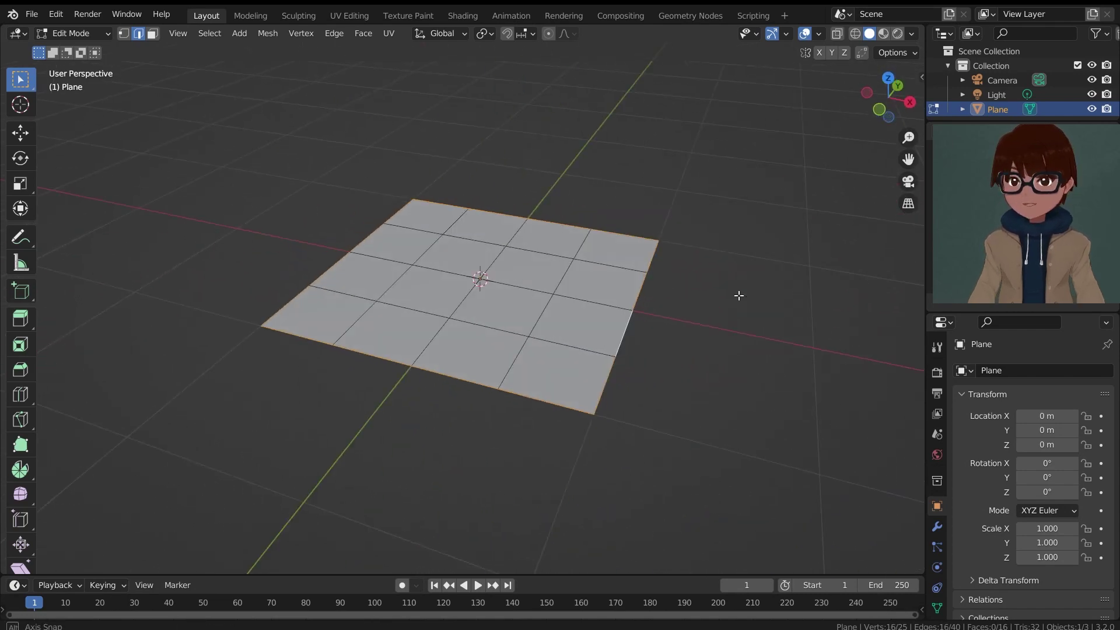
middle_click_drag(752, 227, 476, 174)
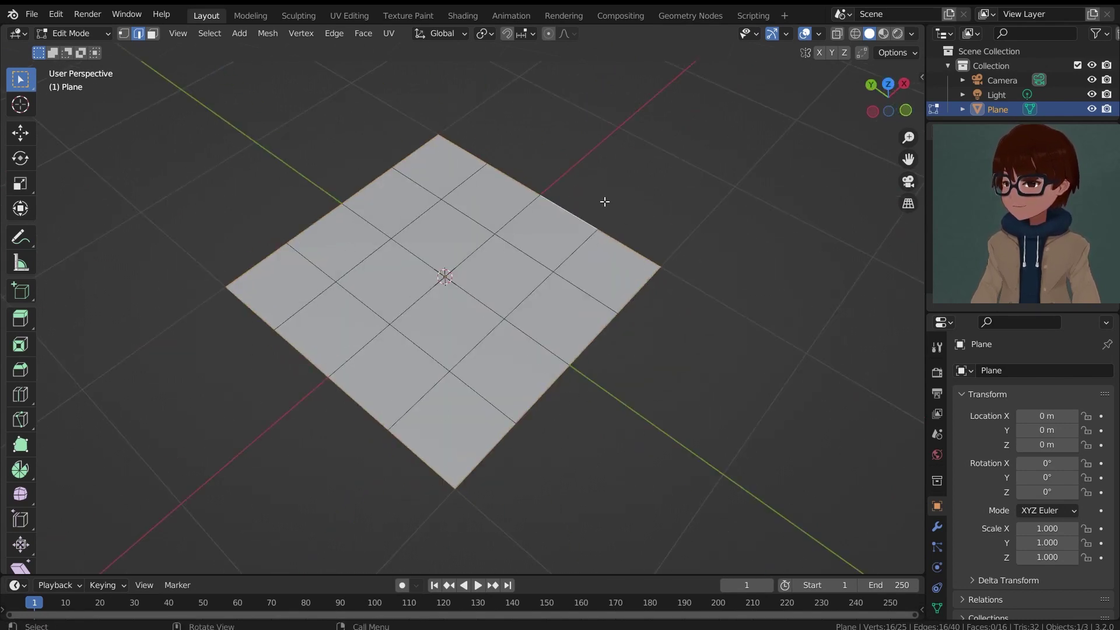
middle_click_drag(604, 202, 664, 232)
key("e")
key("s")
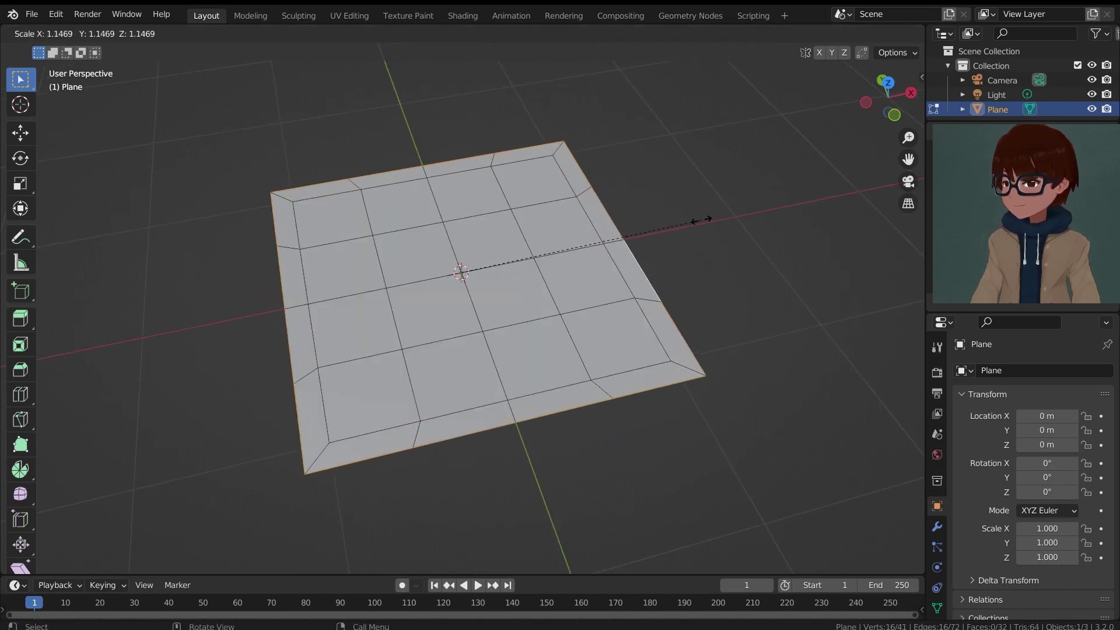
left_click(740, 212)
middle_click_drag(740, 212, 706, 196)
Lower the outer boundary edges about 0.09 m along global Z and switch to face selection
middle_click_drag(655, 241, 567, 388)
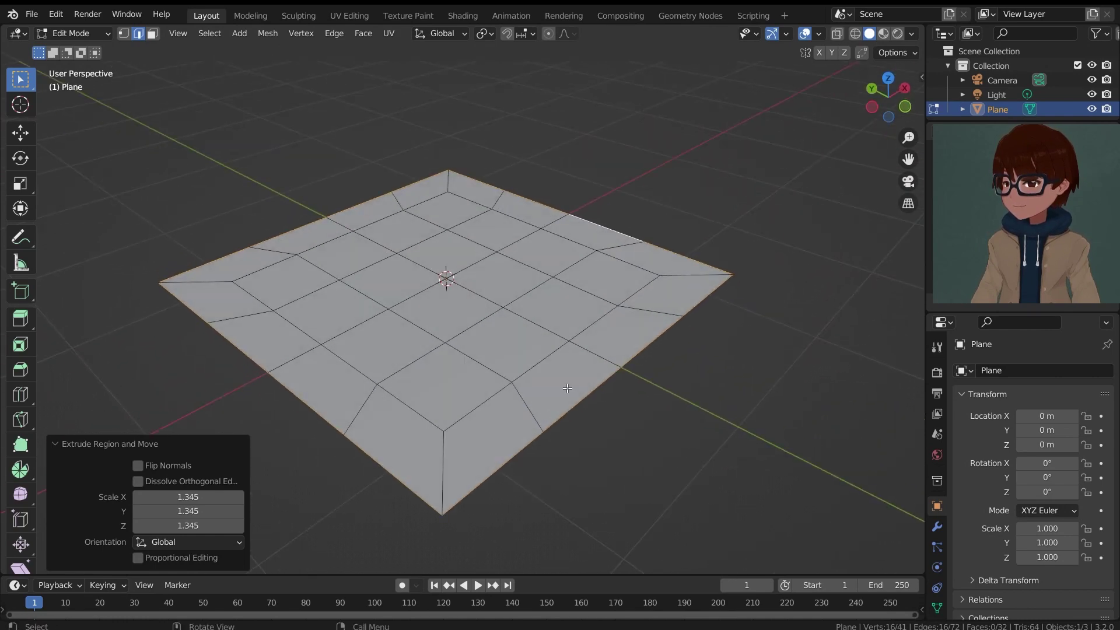
middle_click_drag(648, 351, 658, 301)
key("e")
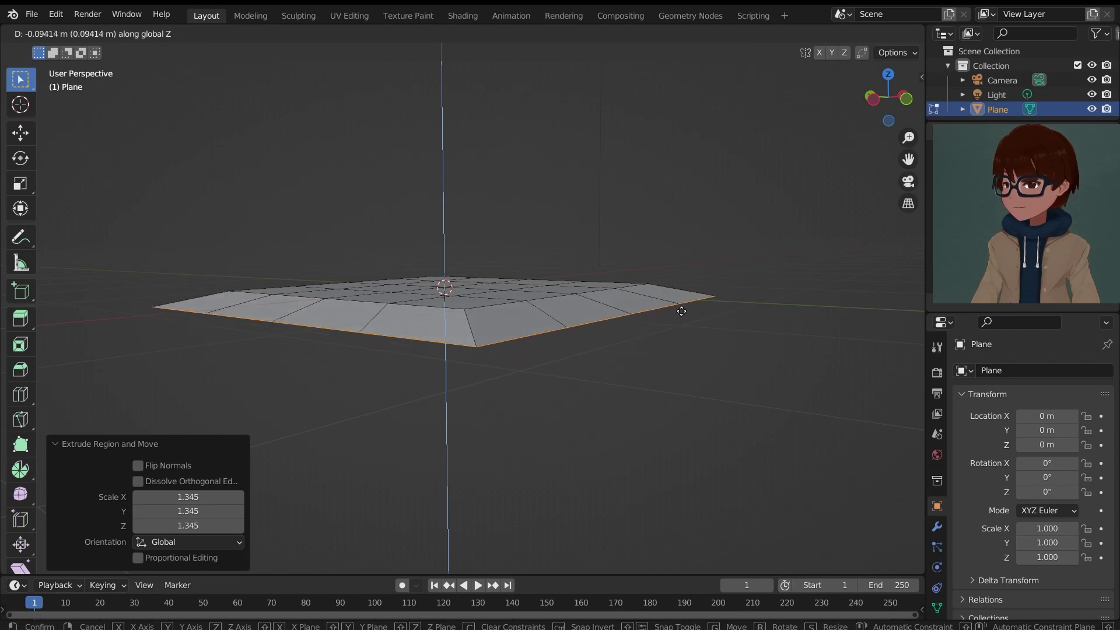
left_click(683, 312)
middle_click_drag(683, 312, 495, 320)
left_click(152, 34)
middle_click_drag(396, 166, 375, 223)
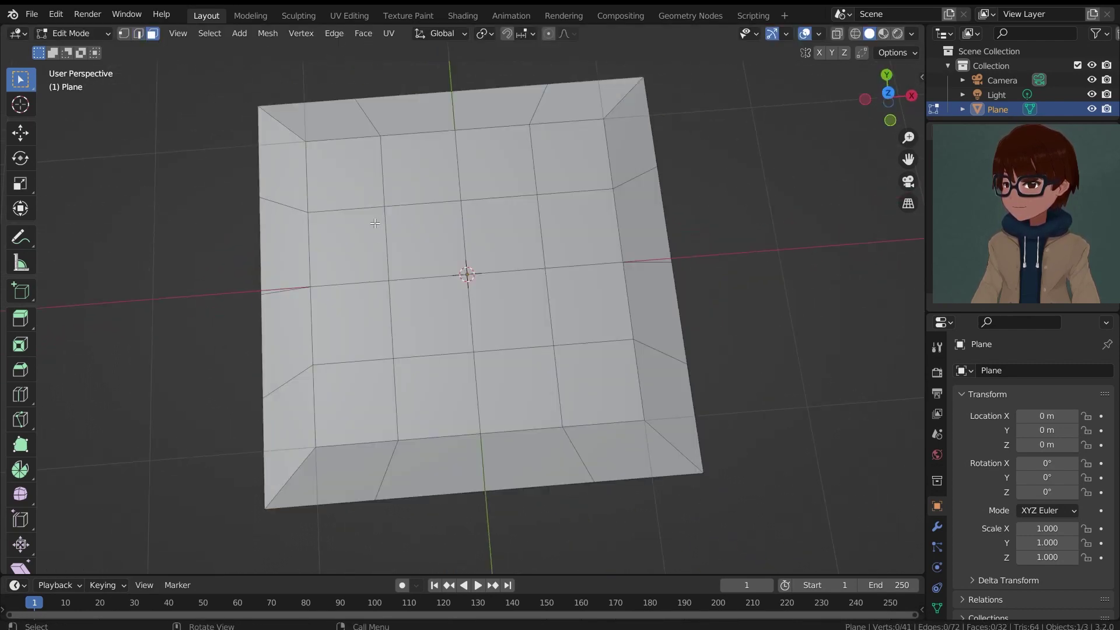
Select eight alternating faces of the central 4 by 4 grid in a checkerboard pattern
left_click(367, 177, "shift")
left_click(432, 236, "shift")
left_click(496, 167, "shift")
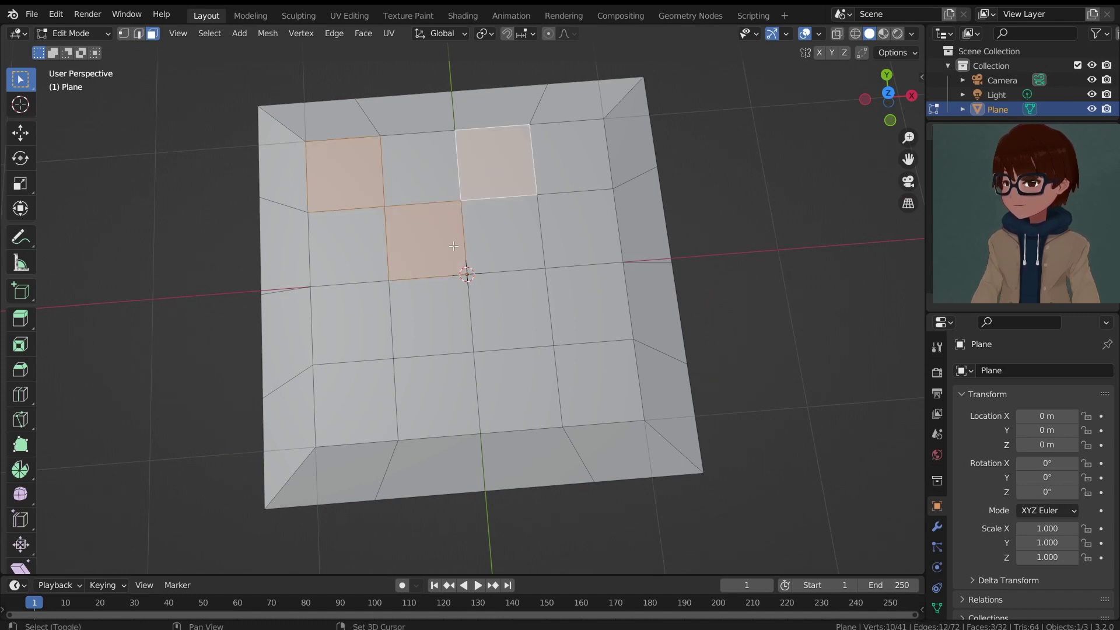
left_click(367, 342, "shift")
left_click(509, 310, "shift")
left_click(436, 395, "shift")
left_click(574, 239, "shift")
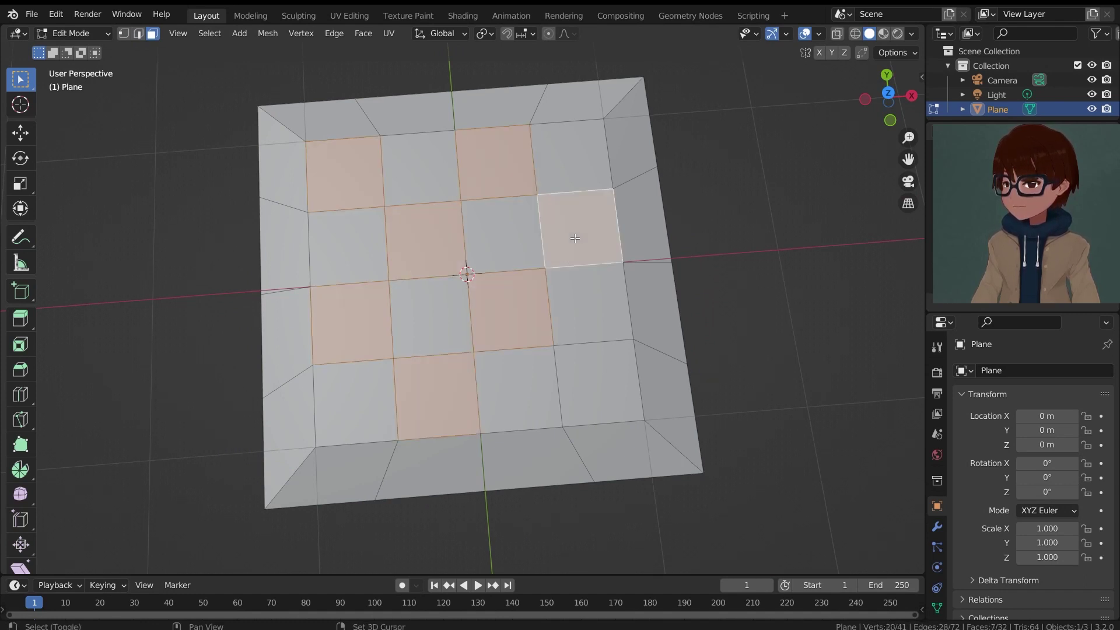
left_click(585, 362, "shift")
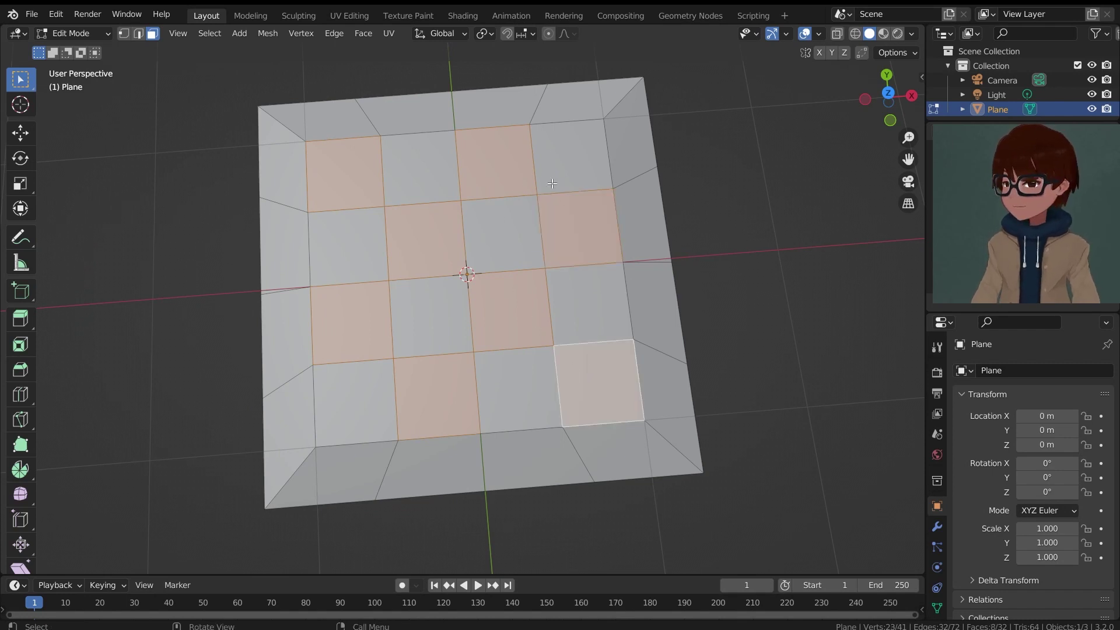
left_click(502, 176)
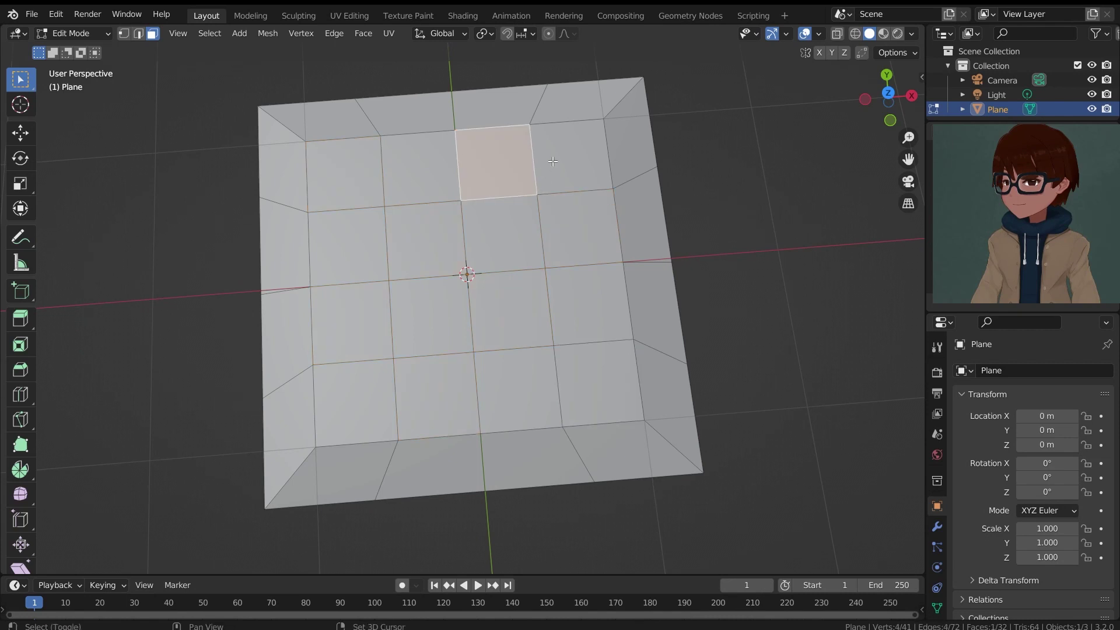
left_click(568, 156, "shift")
left_click(568, 227, "shift")
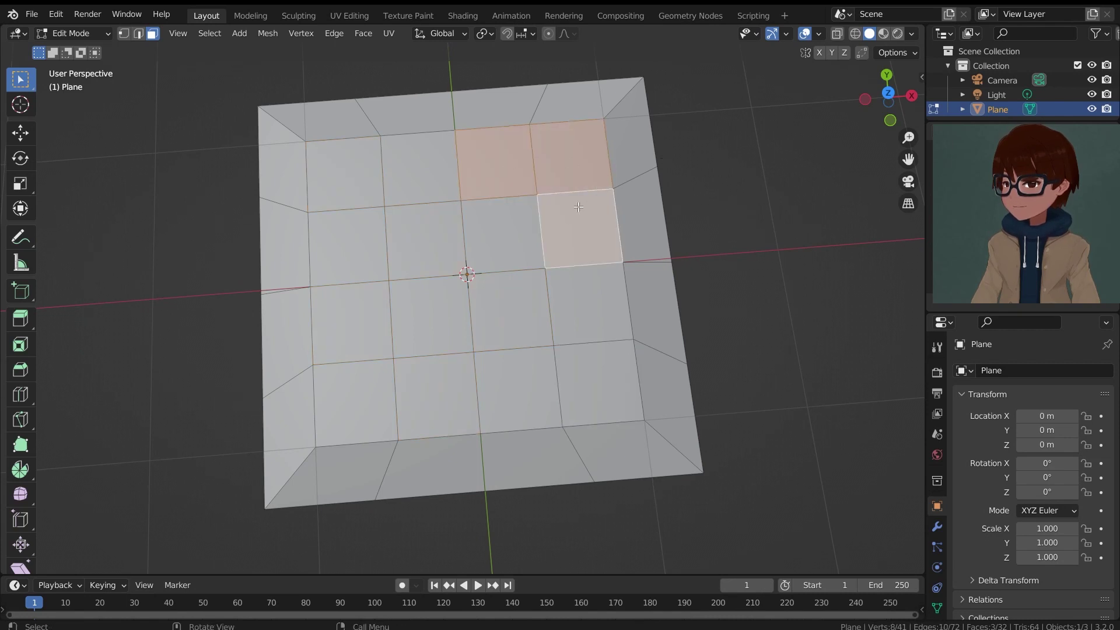
key("i")
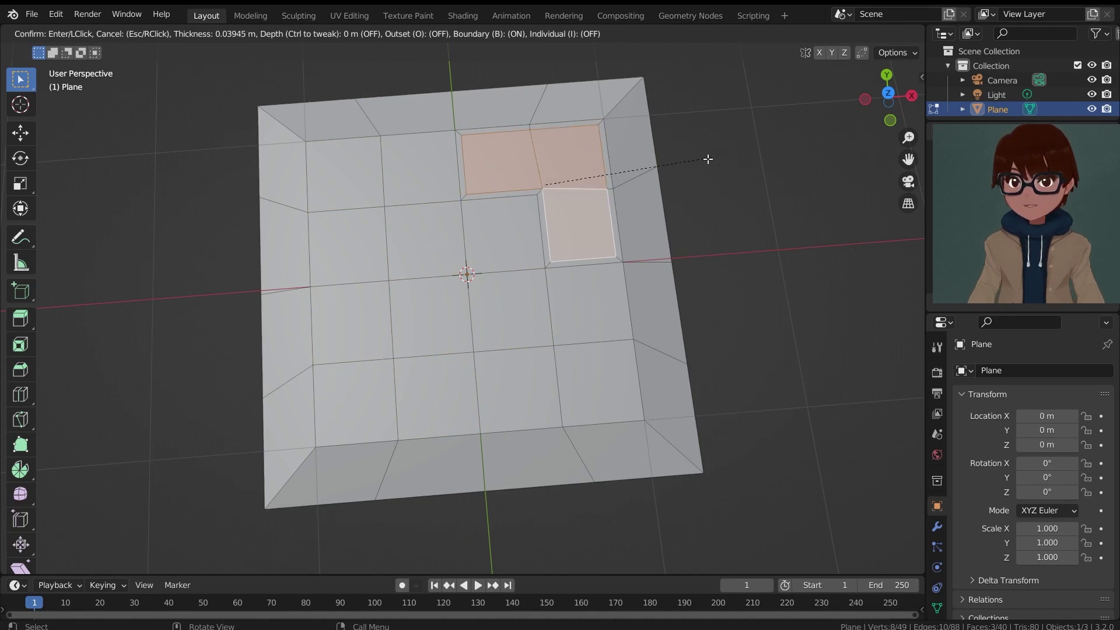
key("Escape")
Select eight alternating faces of the central 4 by 4 grid as a checkerboard and inset them with a thickness of 0.04 m
left_click(350, 175)
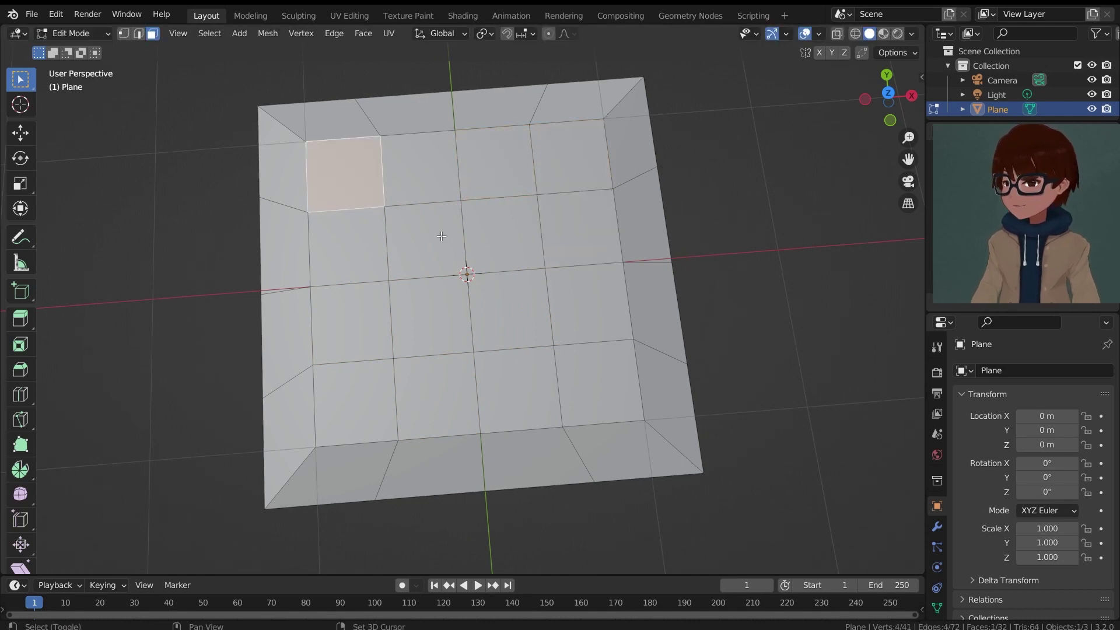
left_click(424, 239, "shift")
left_click(496, 163, "shift")
left_click(580, 227, "shift")
left_click(429, 332, "shift")
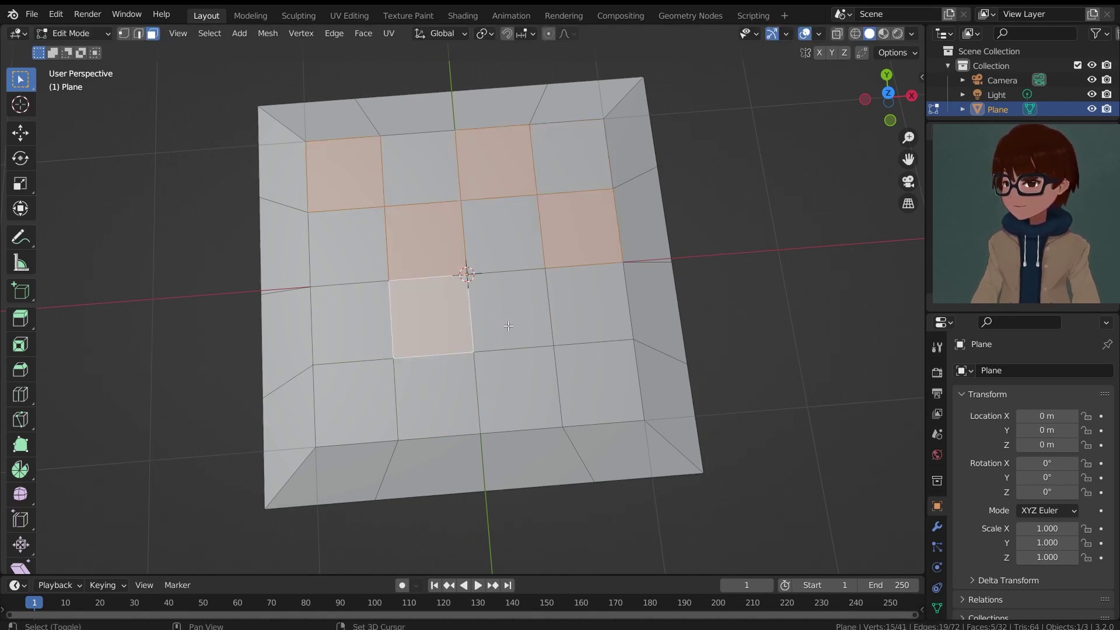
left_click(431, 315, "shift")
left_click(355, 323, "shift")
left_click(509, 310, "shift")
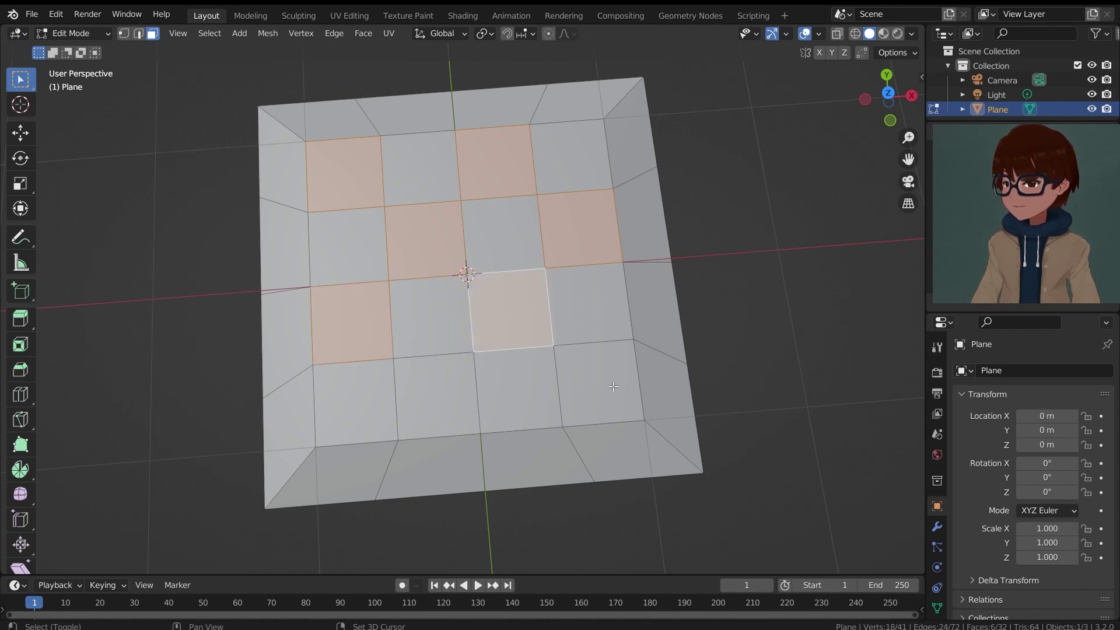
left_click(419, 386, "shift")
left_click(593, 380, "shift")
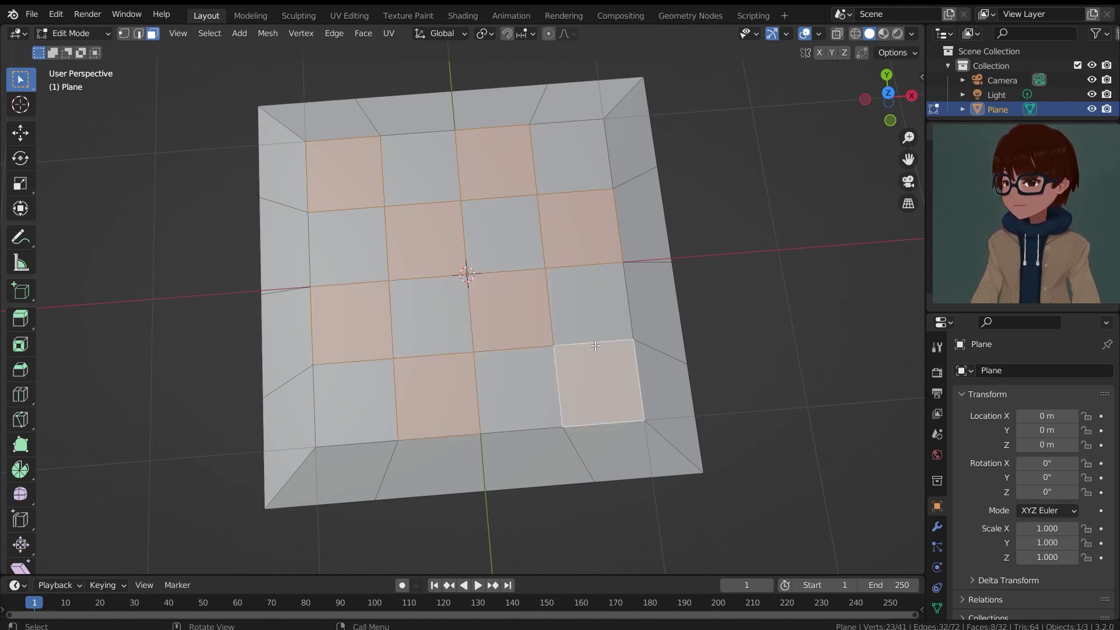
middle_click_drag(593, 380, 710, 261)
scroll(711, 260, "up", 2)
key("i")
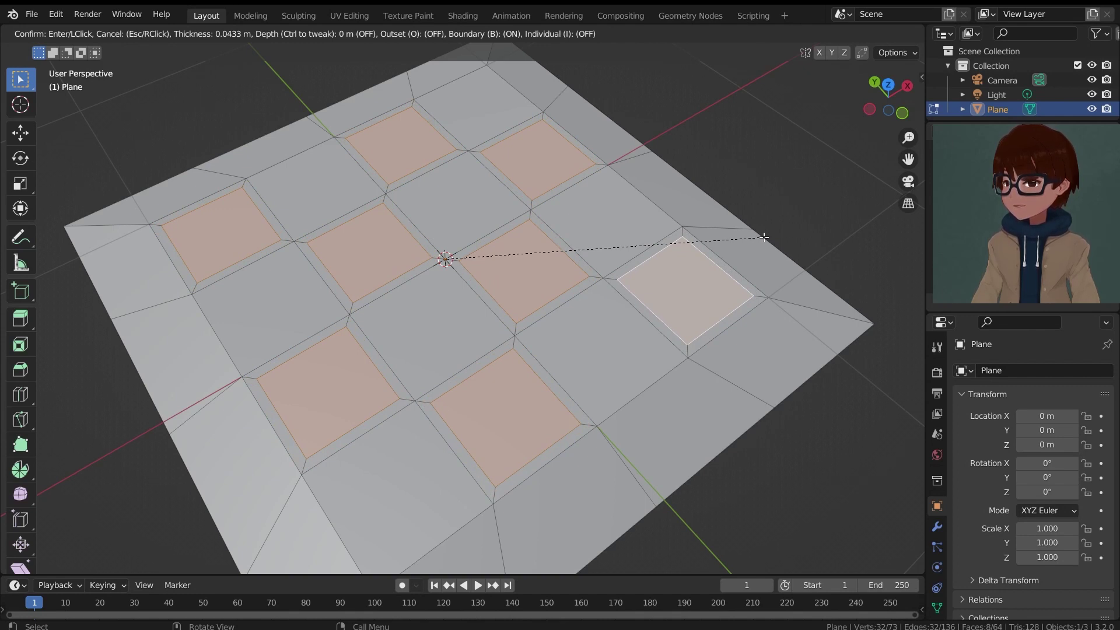
type("0.")
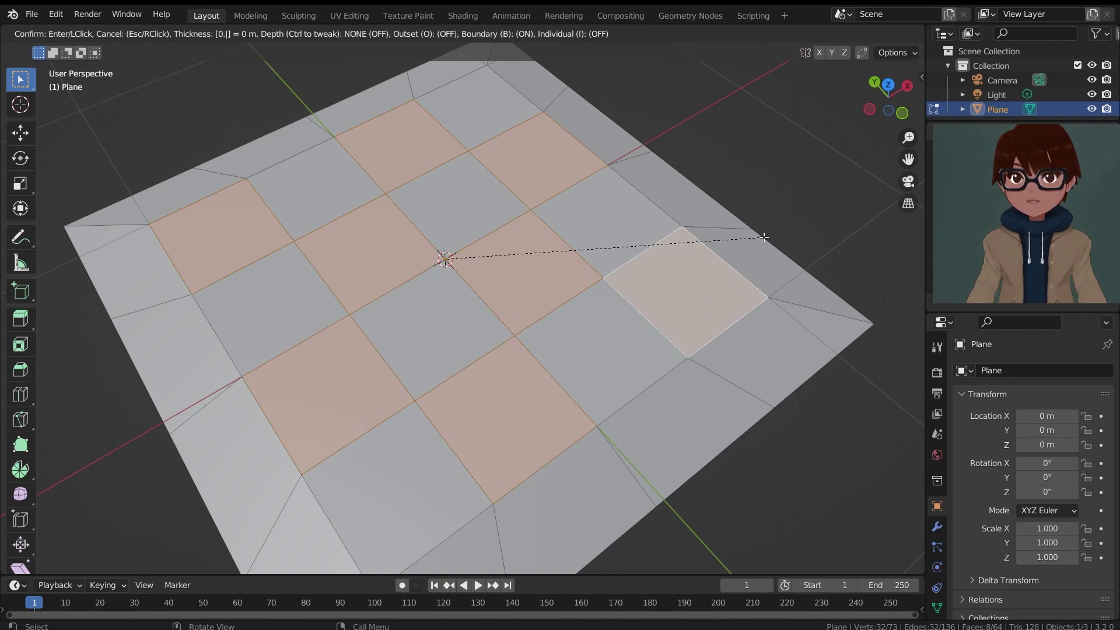
type("04")
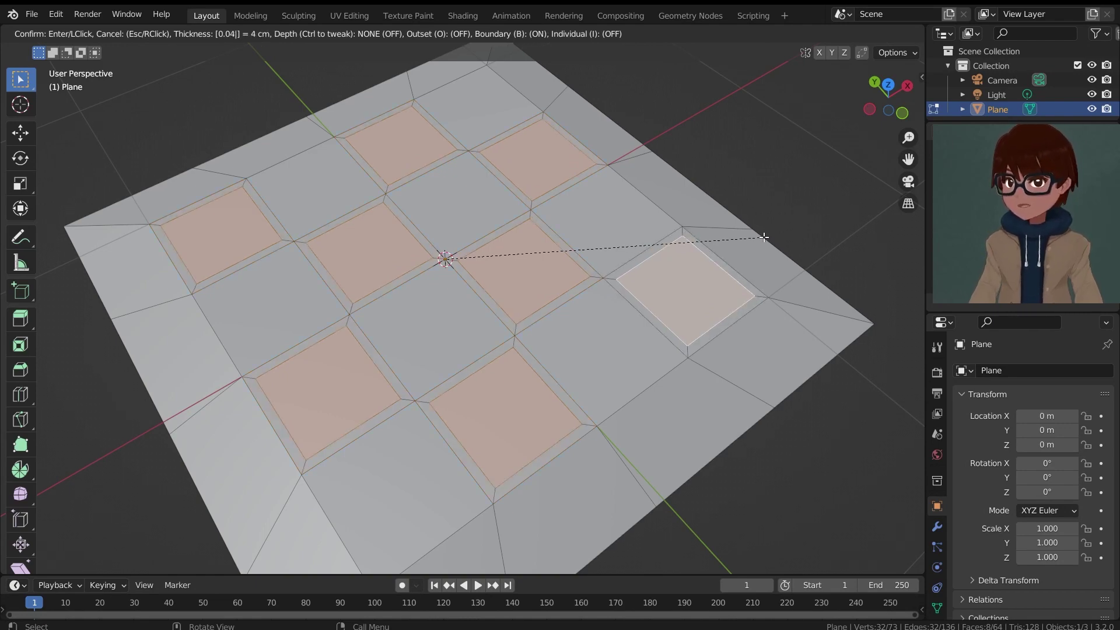
key("Return")
Select the remaining eight faces of the central 4 by 4 grid, inset them with a thickness of 0.04 m, and clear the selection
scroll(538, 236, "down", 3)
middle_click_drag(558, 245, 522, 261)
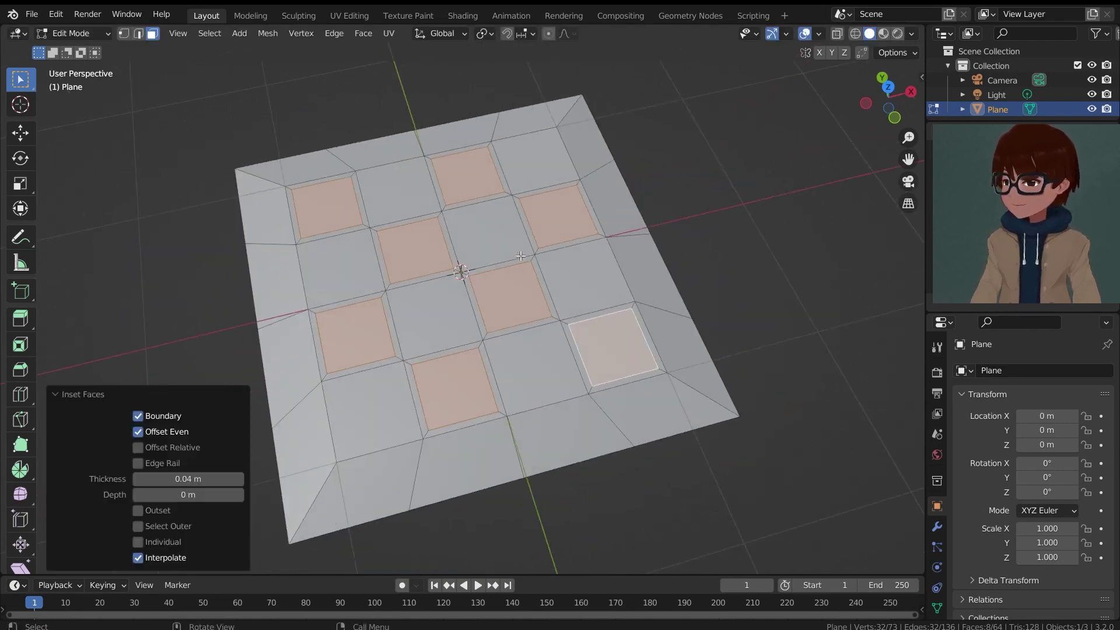
key("alt+a")
scroll(450, 294, "up", 1)
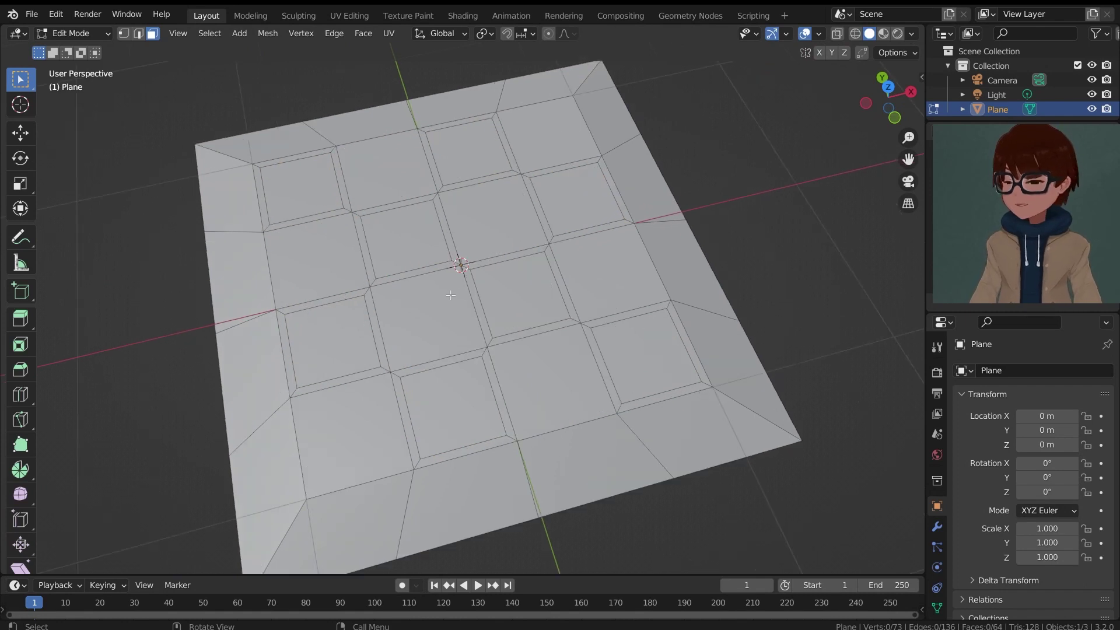
left_click(365, 412)
left_click(549, 382, "shift")
left_click(605, 292, "shift")
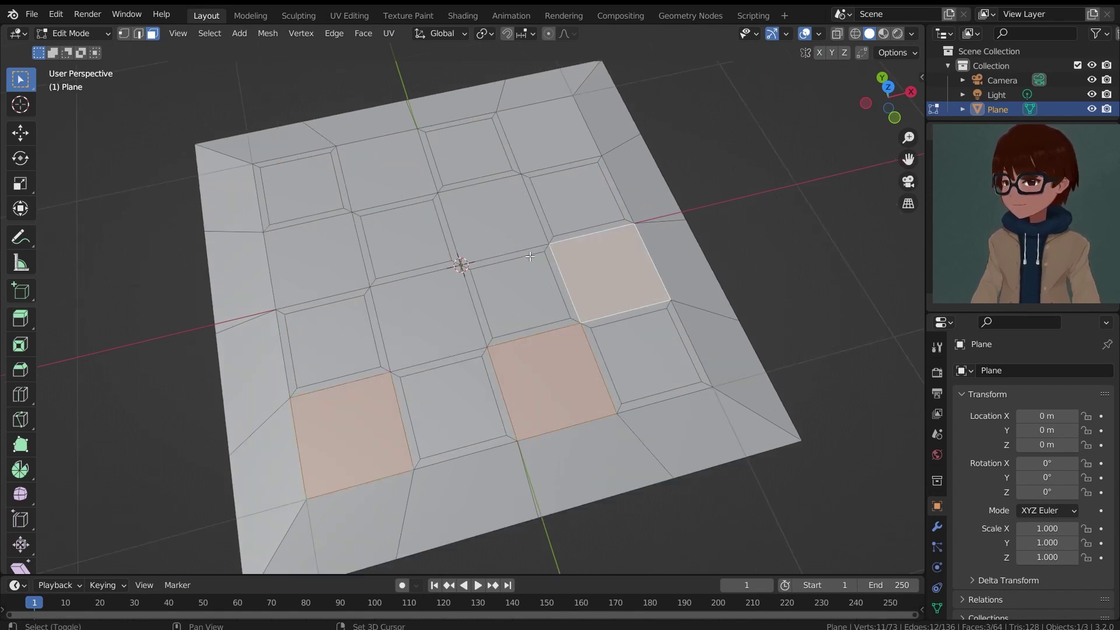
left_click(492, 219, "shift")
left_click(426, 320, "shift")
left_click(311, 246, "shift")
left_click(373, 184, "shift")
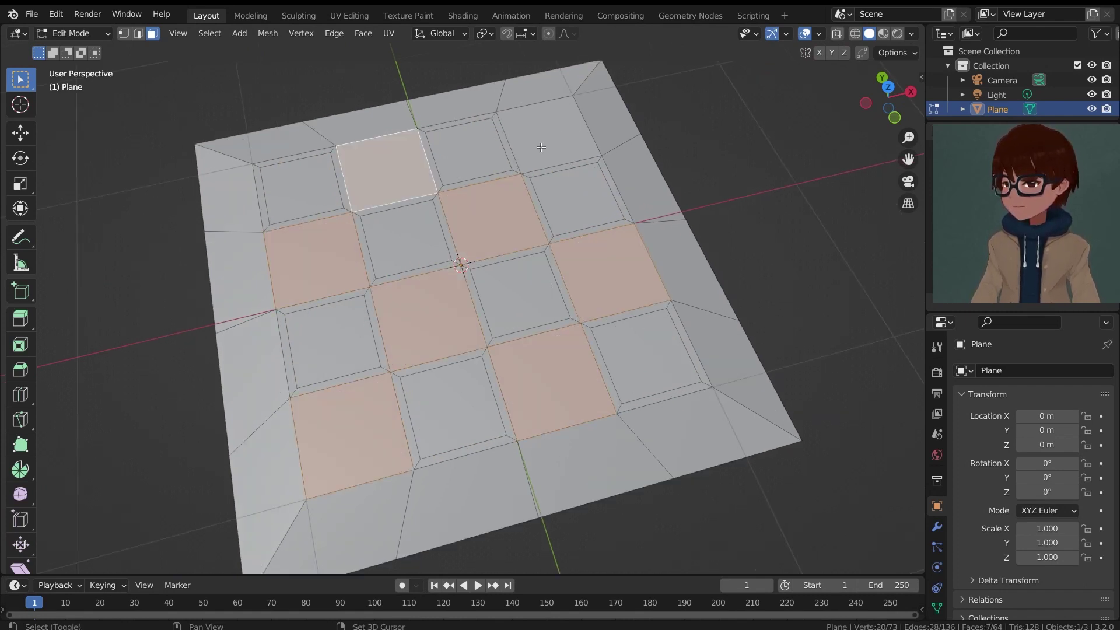
left_click(541, 147, "shift")
middle_click_drag(687, 200, 684, 200)
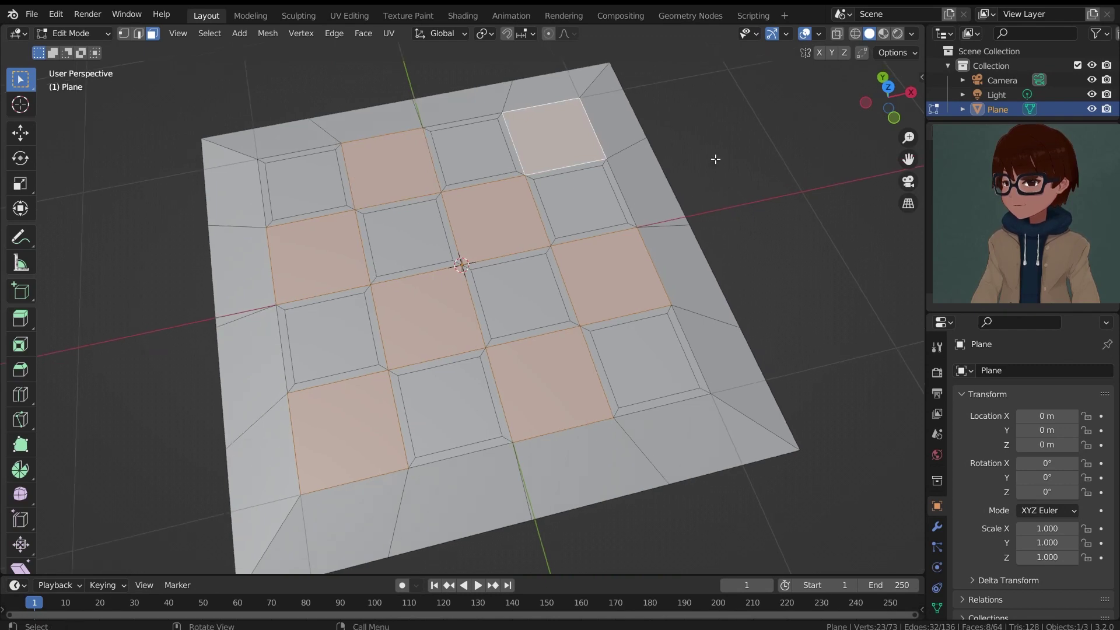
type("i0.04")
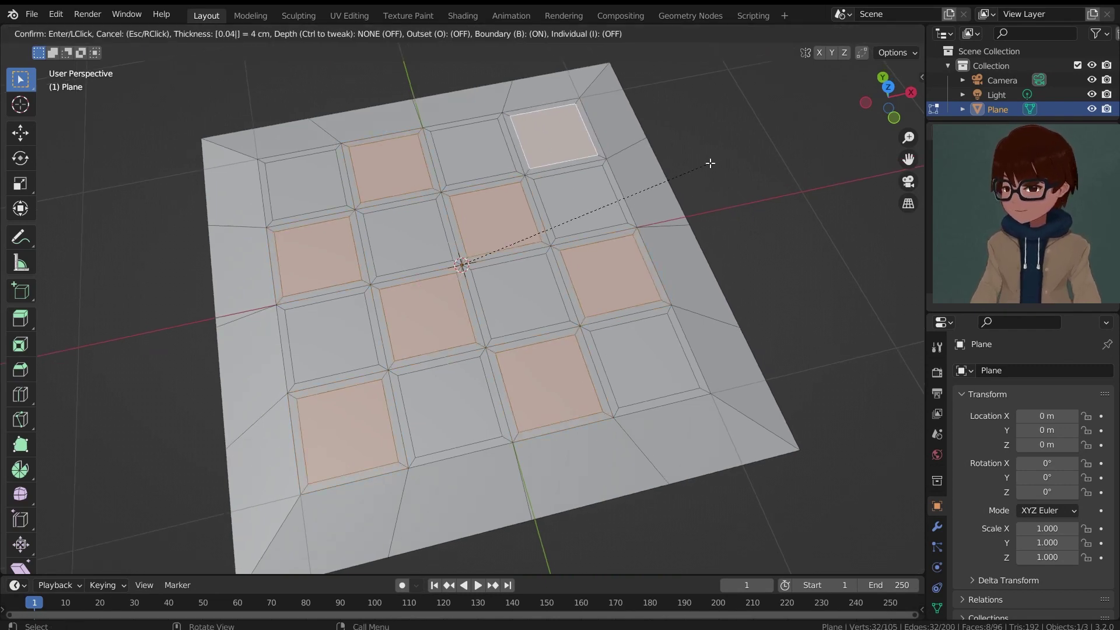
key("Return")
scroll(651, 169, "down", 4)
left_click(588, 187)
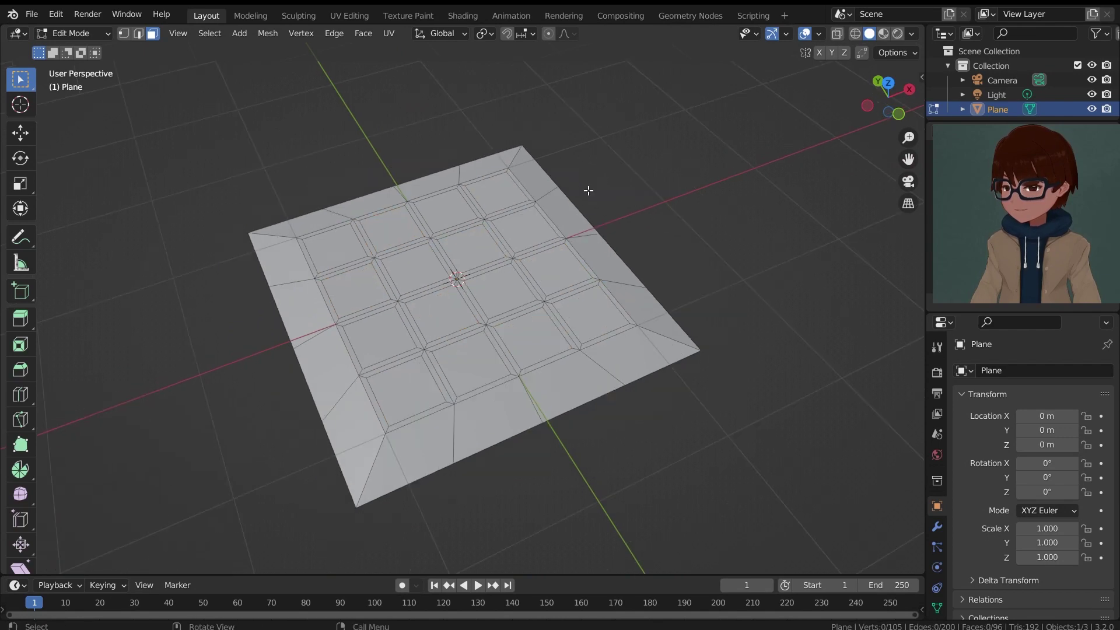
Select all sixteen inner faces of the inset squares in the central 4 by 4 grid
scroll(381, 242, "up", 4)
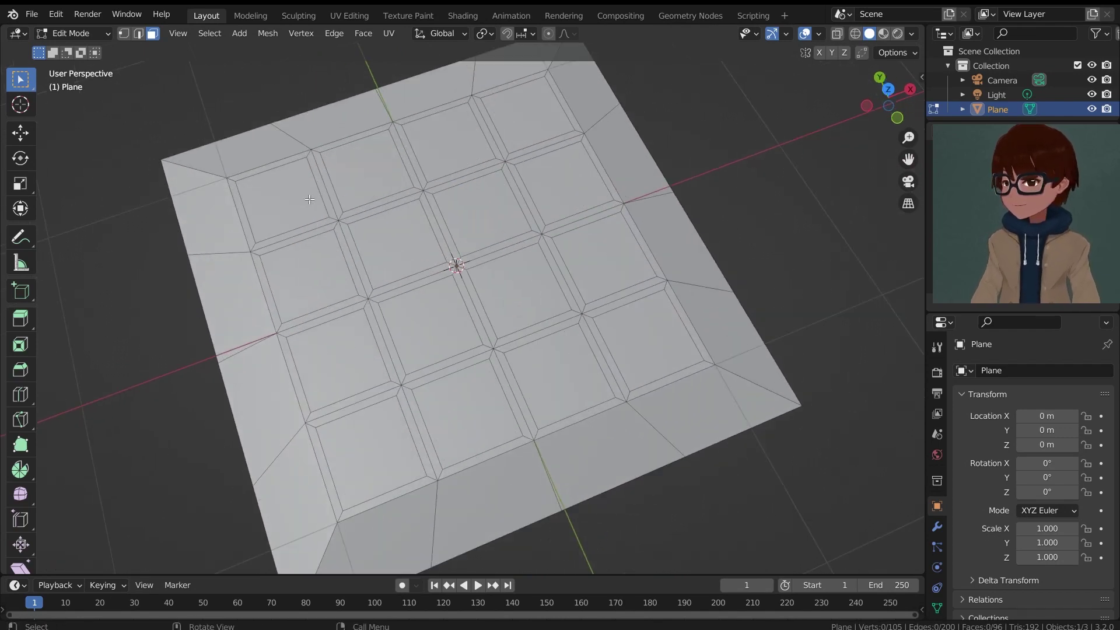
left_click(281, 198)
left_click(308, 275, "shift")
left_click(353, 367, "shift")
left_click(367, 452, "shift")
left_click(467, 414, "shift")
left_click(430, 325, "shift")
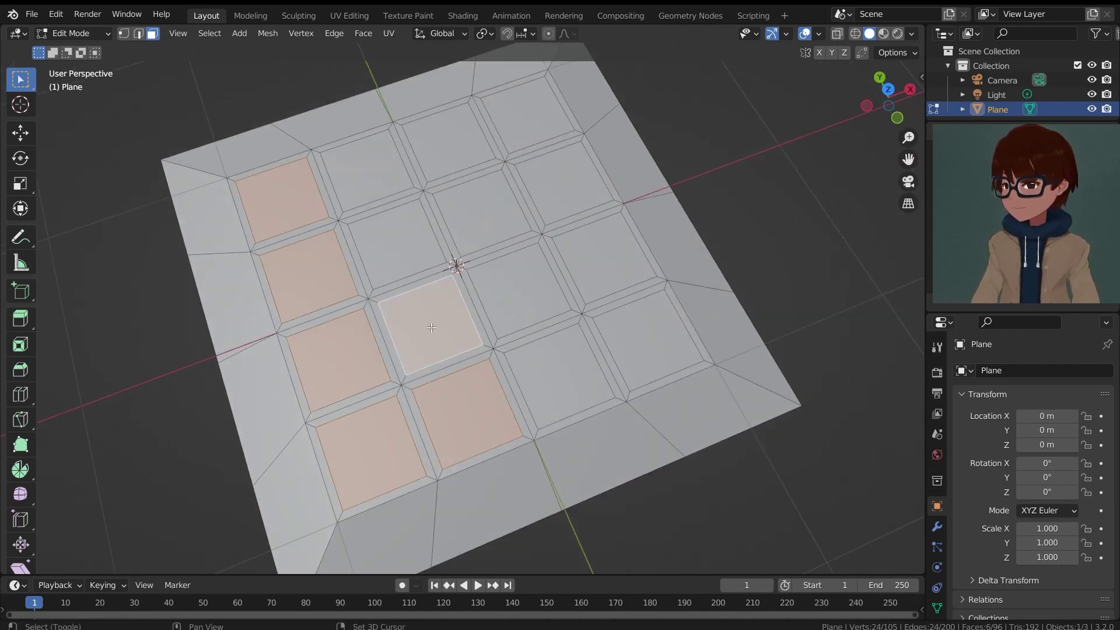
left_click(396, 243, "shift")
left_click(366, 170, "shift")
left_click(449, 142, "shift")
left_click(487, 210, "shift")
left_click(527, 114, "shift")
left_click(563, 183, "shift")
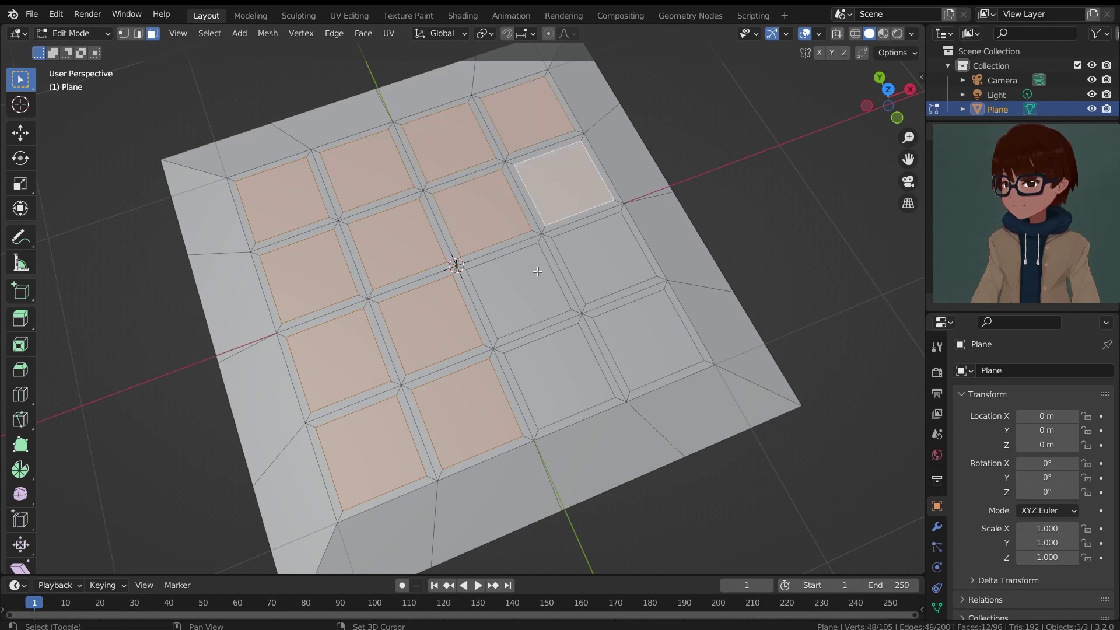
left_click(519, 291, "shift")
left_click(604, 258, "shift")
left_click(647, 340, "shift")
left_click(552, 368, "shift")
Try to extrude the sixteen inner faces downward along their normals, inspect the result from below, and undo the extrusion
middle_click_drag(552, 368, 614, 298)
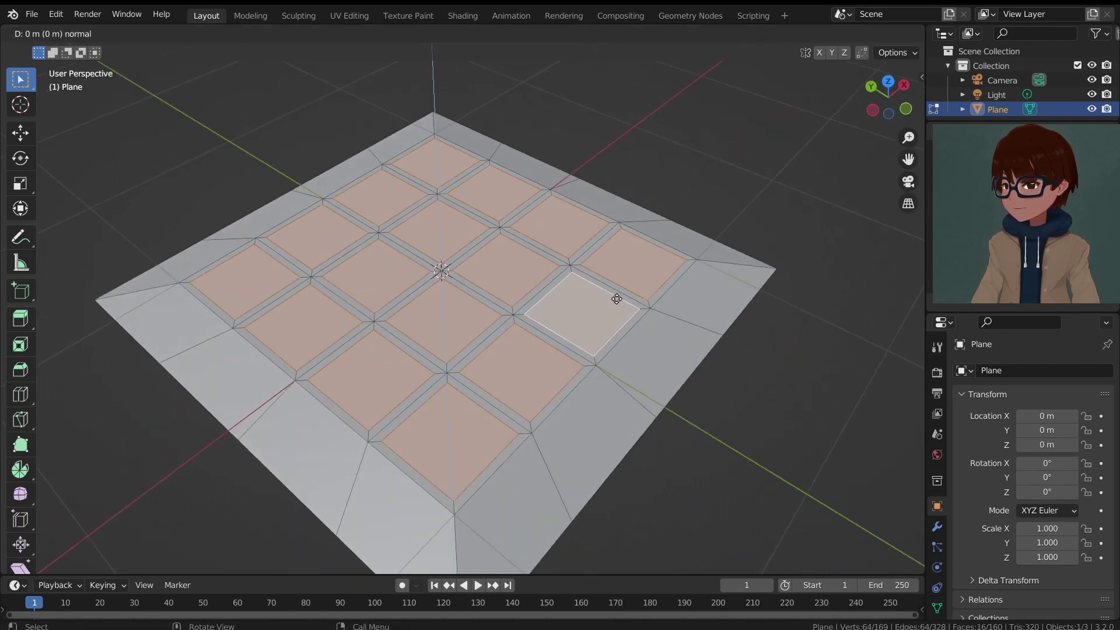
key("e")
left_click(617, 319)
key("Tab")
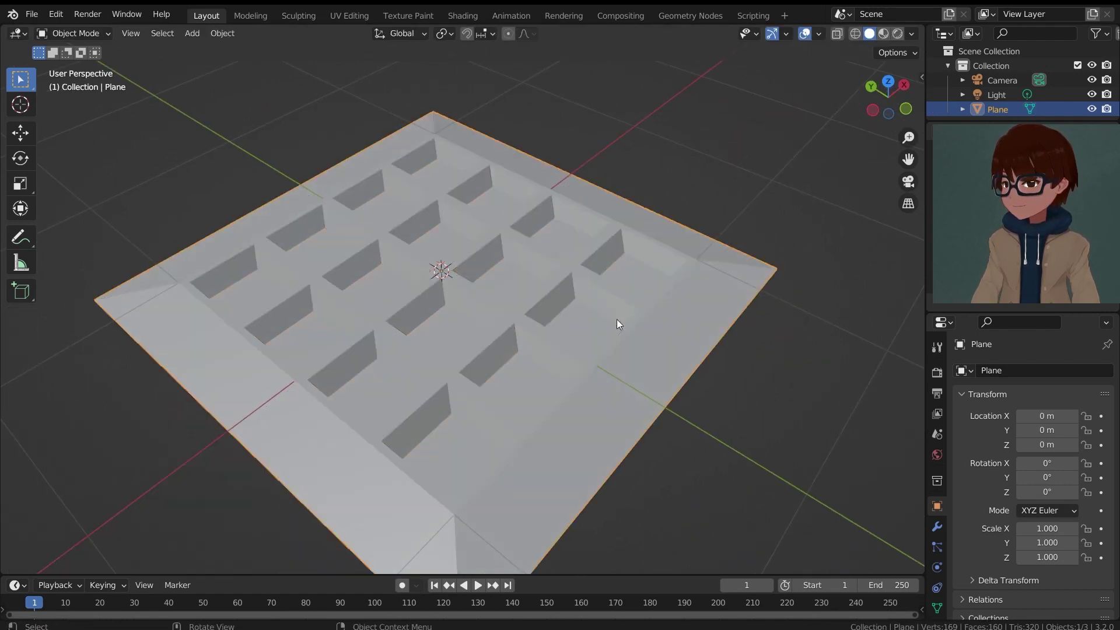
scroll(617, 320, "down", 4)
middle_click_drag(518, 310, 443, 280)
key("Tab")
left_click(138, 33)
middle_click_drag(525, 245, 622, 212)
key("3")
key("Tab")
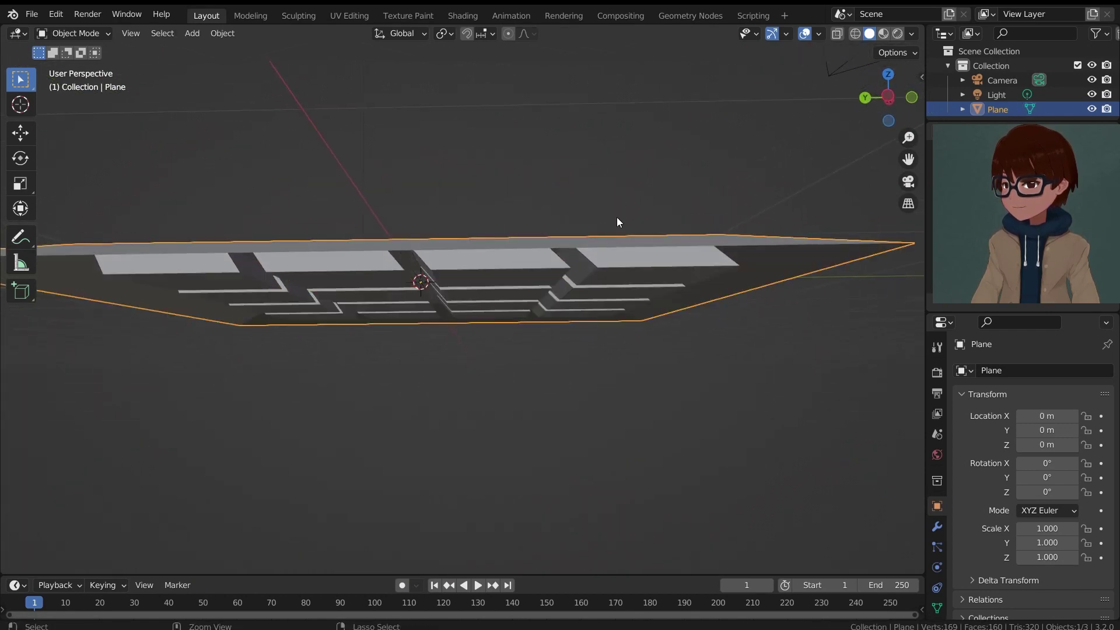
key("Tab")
key("ctrl+z")
Extrude the sixteen inner faces about 0.101 m down along global Z and clear the selection
mouse_move(580, 246)
middle_mouse_down()
mouse_move(577, 210)
mouse_move(575, 247)
middle_mouse_up()
key("e")
key("z")
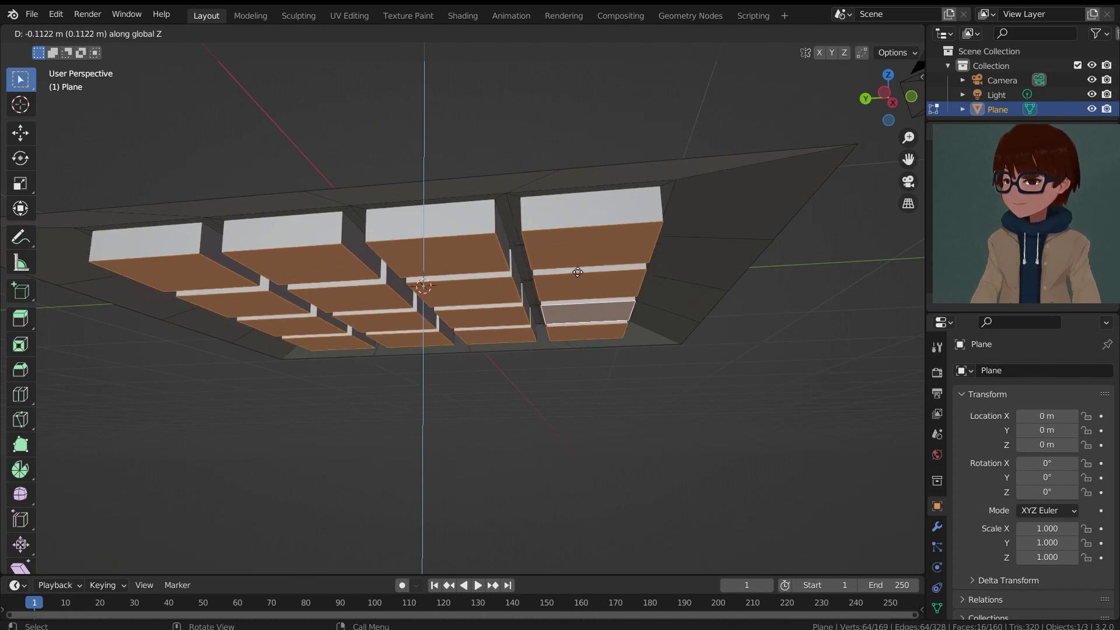
left_click(577, 271)
middle_click_drag(577, 272, 464, 369)
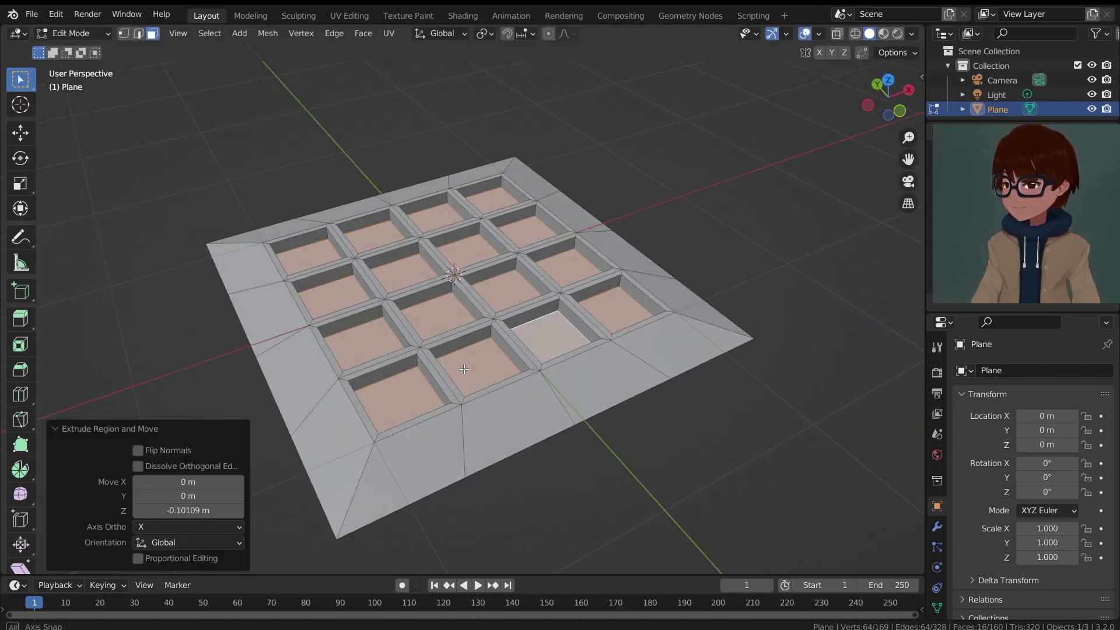
left_click(658, 245)
Select the outer boundary edge loop and scale it inward to about 0.886, and again to about 0.983
middle_click_drag(657, 245, 271, 56)
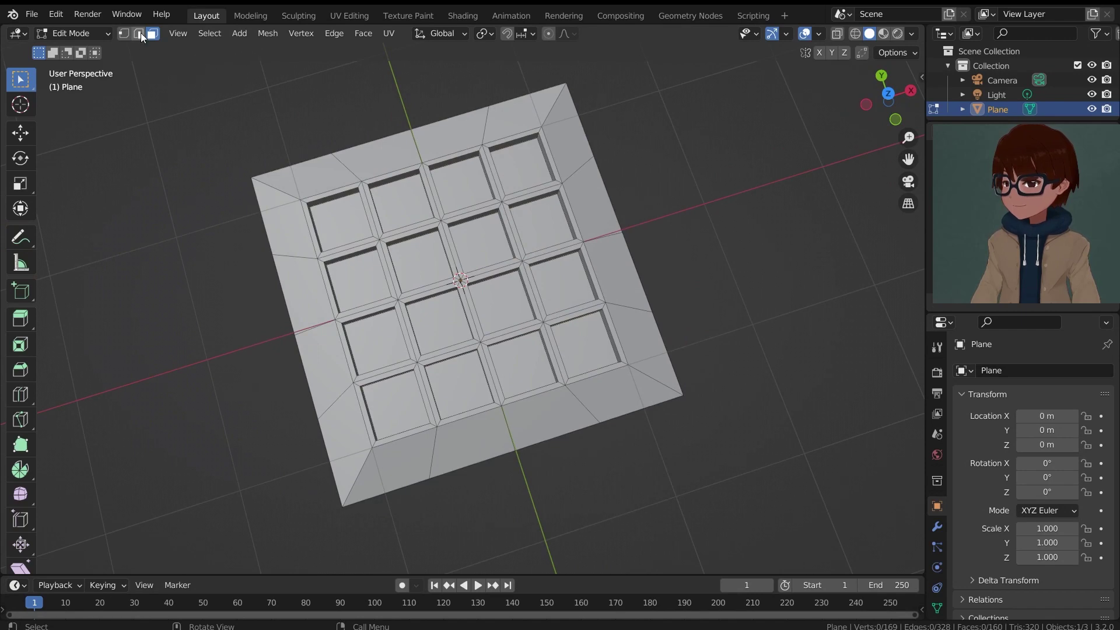
left_click(141, 33)
left_click(612, 170, "alt")
middle_click_drag(612, 170, 520, 165)
key("z")
left_click(320, 175)
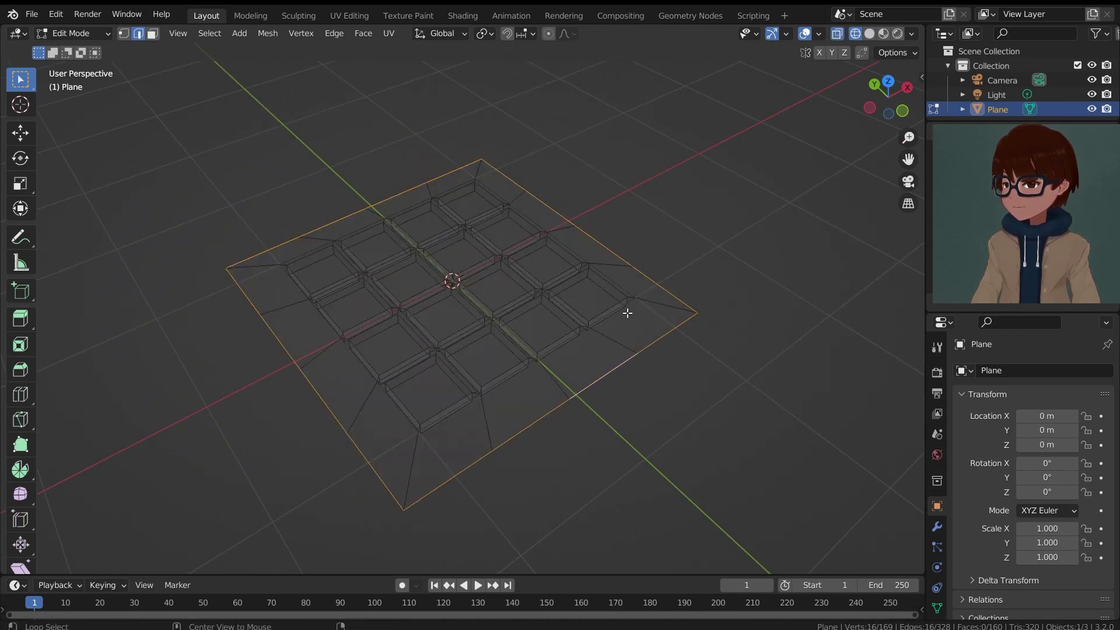
middle_click_drag(711, 220, 747, 229)
key("s")
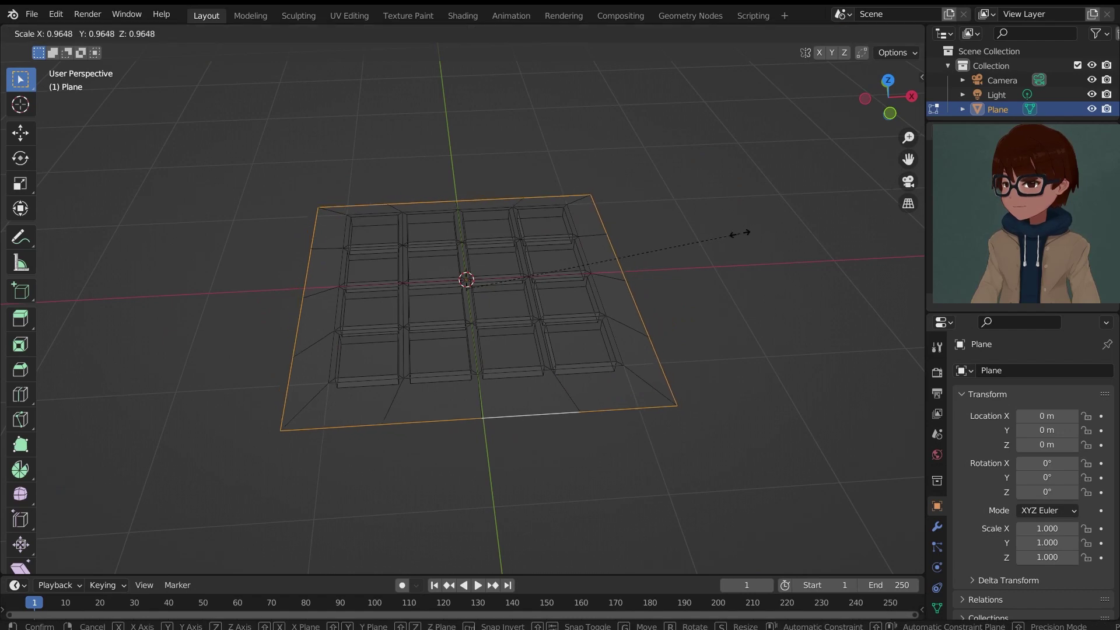
left_click(752, 238)
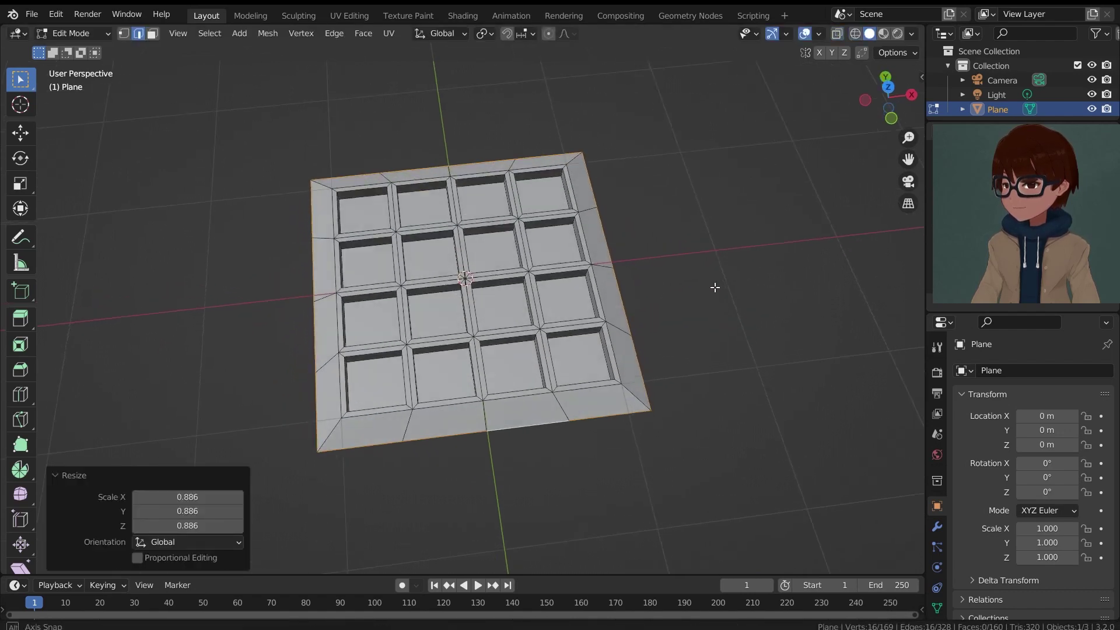
key("s")
left_click(702, 292)
Extrude the outer boundary edge loop about 0.068 m down along local Z to form a vertical rim
mouse_move(702, 293)
middle_mouse_down()
mouse_move(760, 193)
mouse_move(667, 170)
mouse_move(684, 222)
mouse_move(724, 247)
mouse_move(710, 261)
mouse_move(671, 252)
middle_mouse_up()
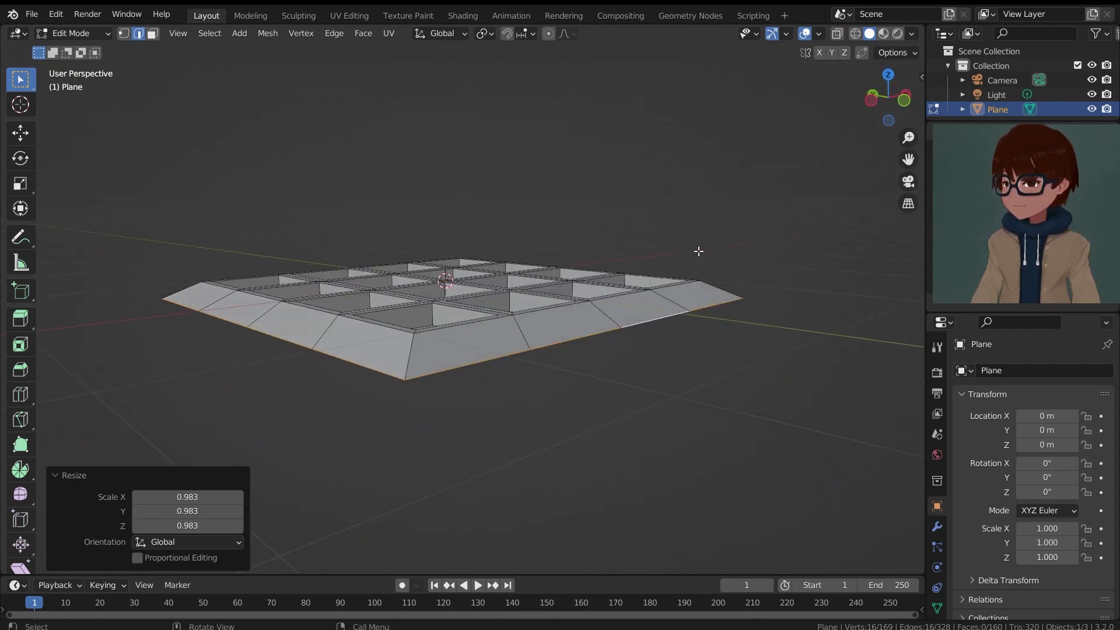
key("e")
key("z")
key("z")
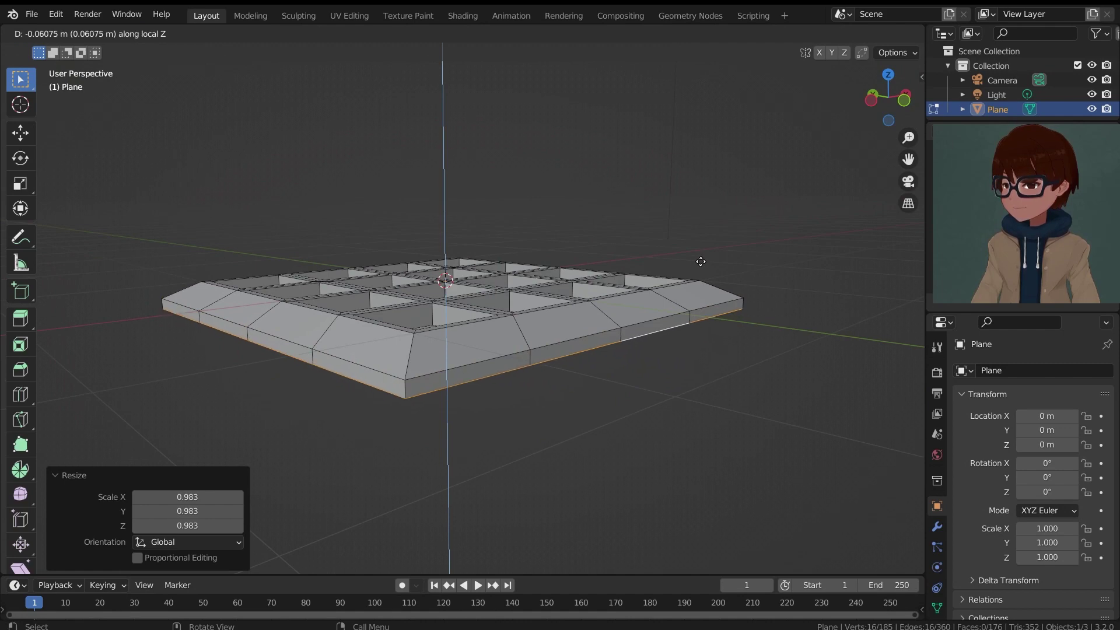
left_click(700, 261)
Display the mesh in wireframe and snap the 3D cursor to the selected bottom edge loop
mouse_move(700, 253)
middle_mouse_down()
mouse_move(700, 210)
mouse_move(705, 248)
mouse_move(674, 331)
mouse_move(625, 254)
mouse_move(632, 191)
mouse_move(707, 235)
mouse_move(663, 268)
mouse_move(631, 263)
mouse_move(595, 280)
mouse_move(605, 265)
middle_mouse_up()
key("z")
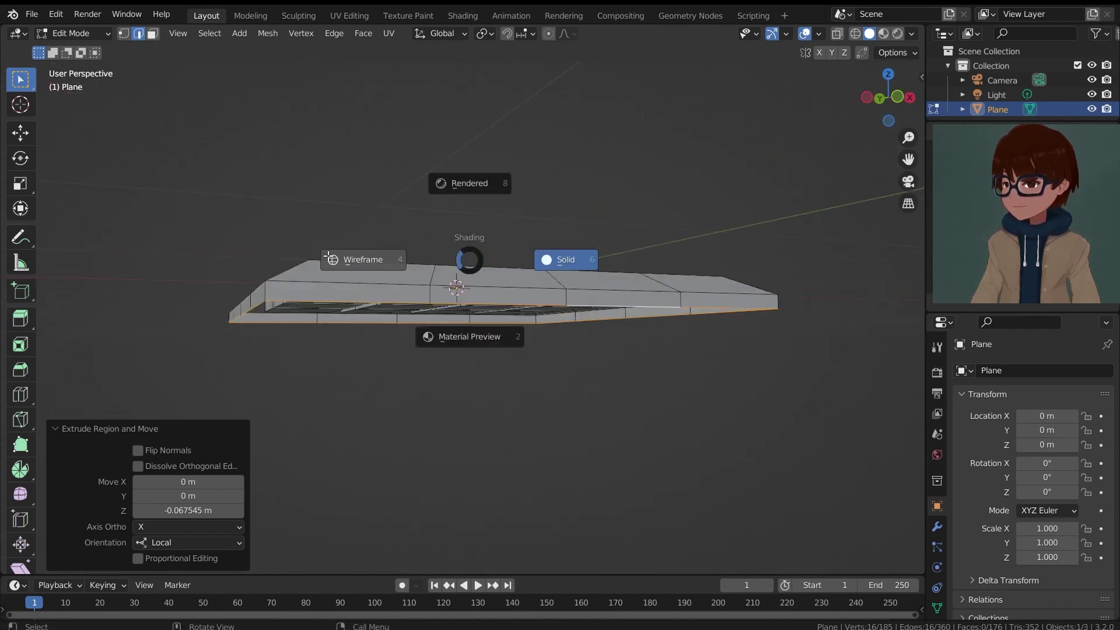
left_click(362, 258)
mouse_move(362, 258)
middle_mouse_down()
mouse_move(534, 293)
mouse_move(513, 308)
middle_mouse_up()
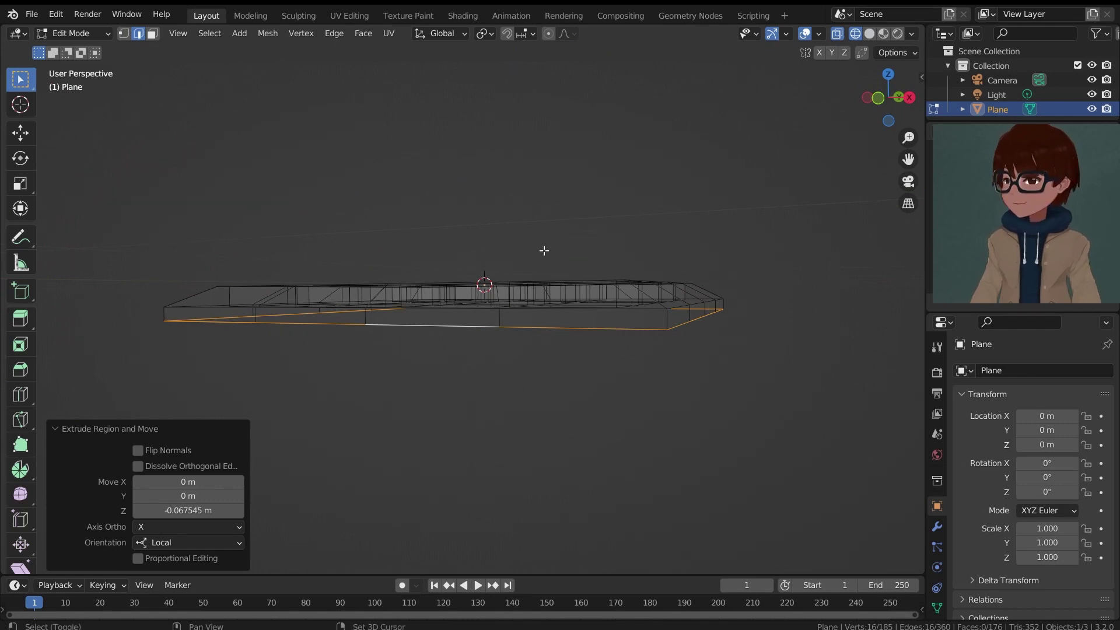
key("shift+s")
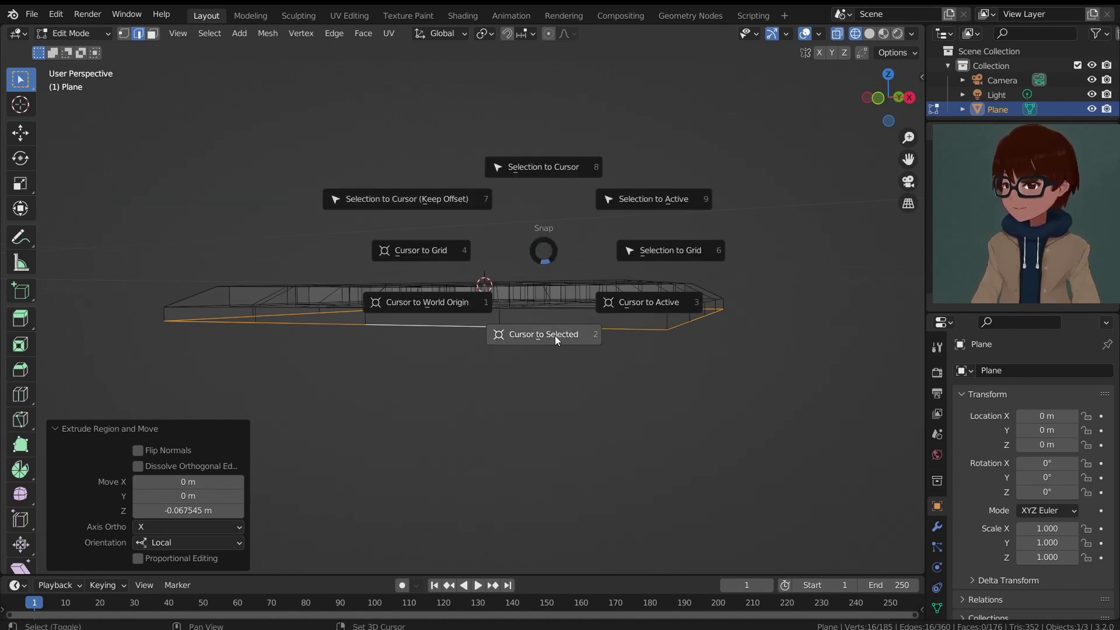
left_click(554, 337)
key("shift+s")
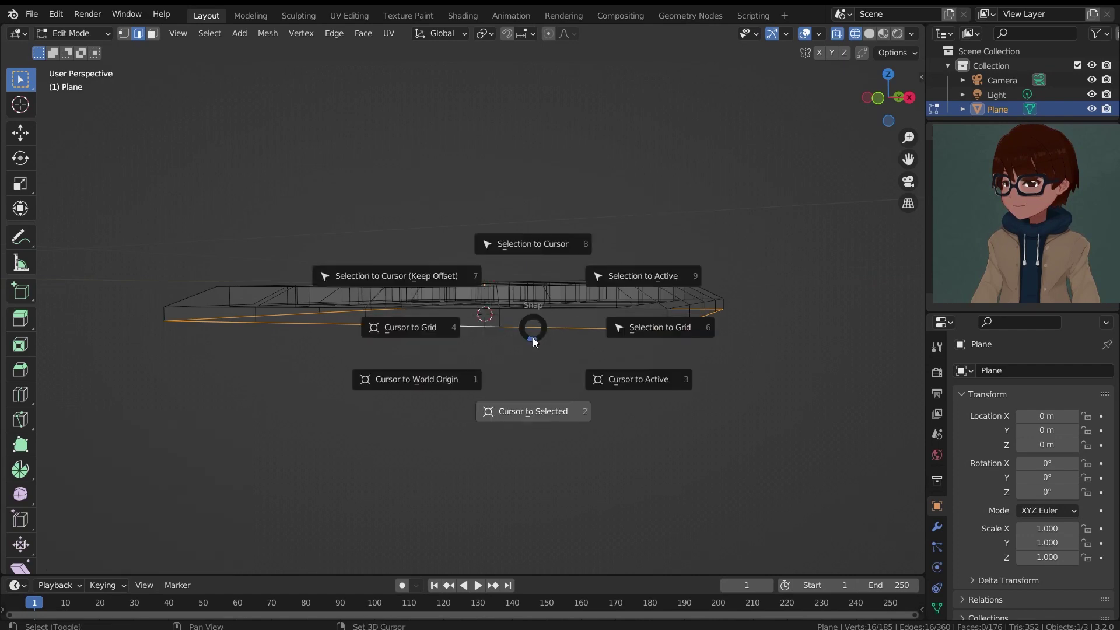
left_click(517, 411)
middle_click_drag(516, 411, 552, 351)
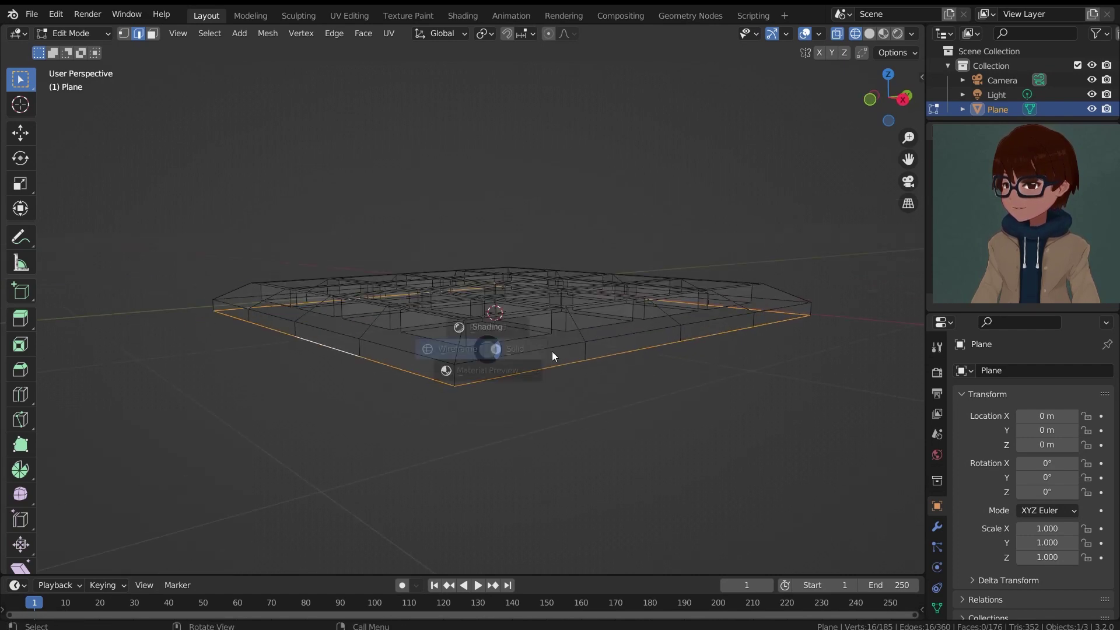
Return to solid shading in Object Mode and set the plane's origin to the 3D cursor
key("shift+z")
key("KP_1")
scroll(544, 319, "up", 2)
key("shift+z")
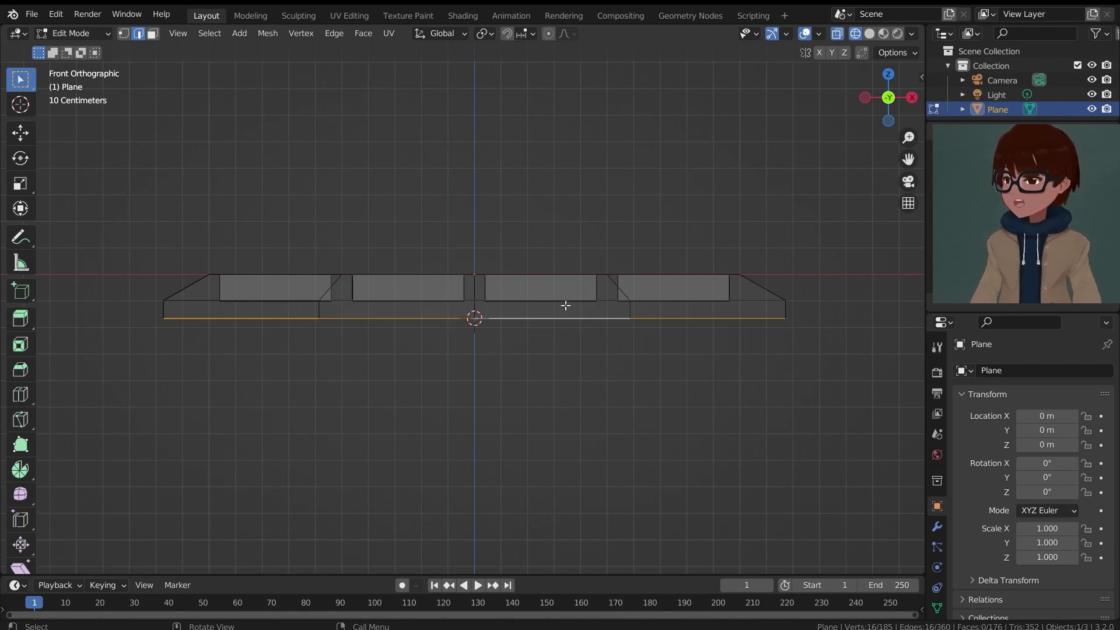
key("Tab")
middle_click_drag(632, 294, 598, 265)
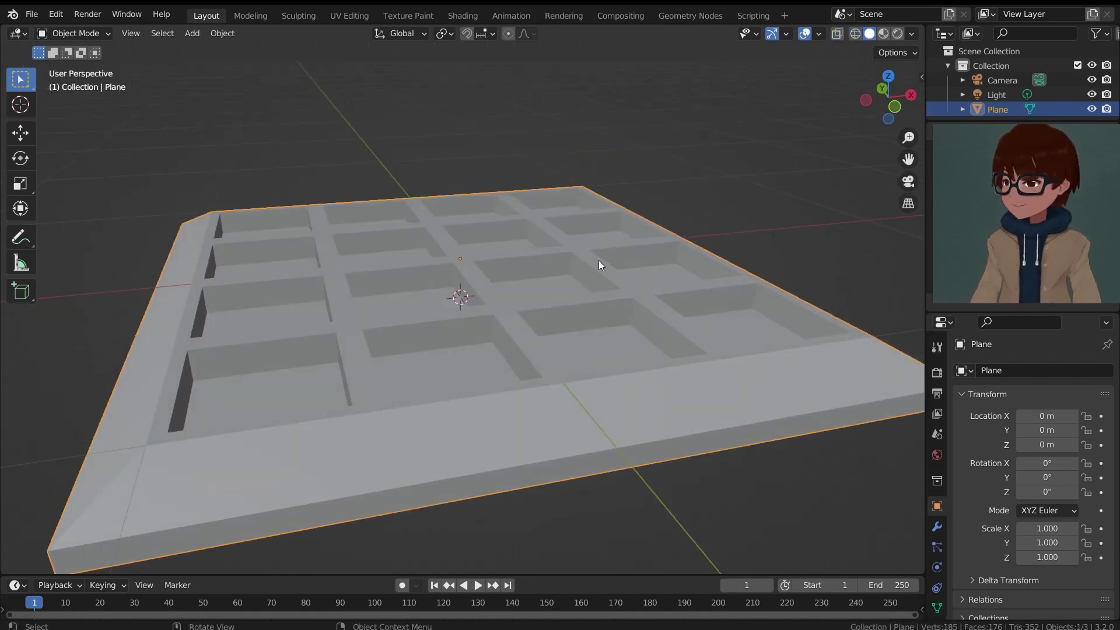
left_click(228, 37)
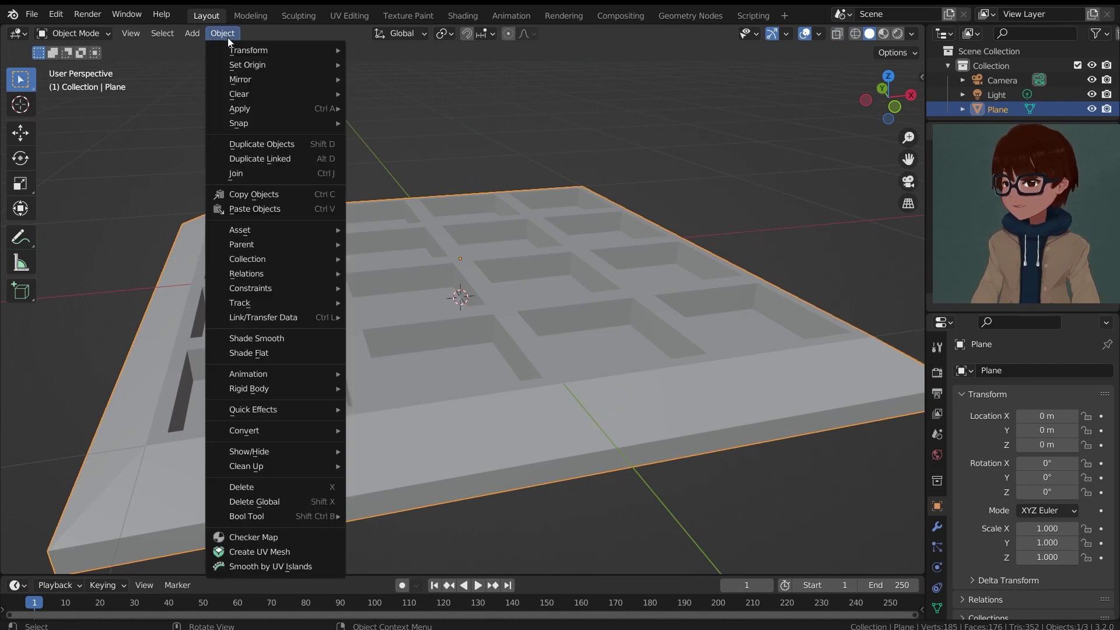
mouse_move(232, 66)
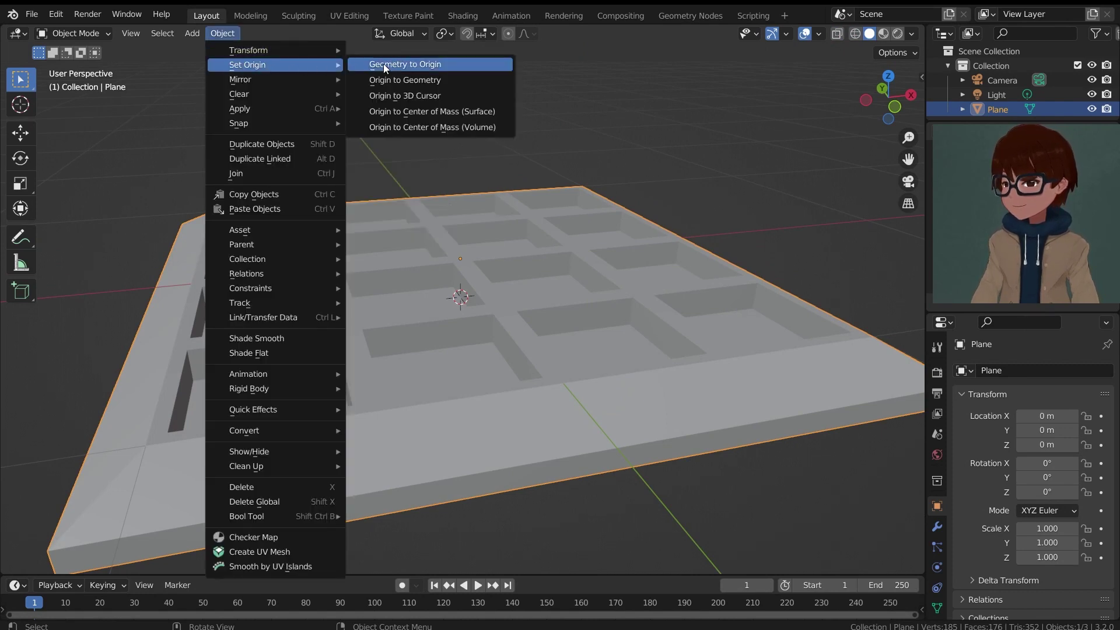
left_click(424, 96)
scroll(558, 240, "down", 5)
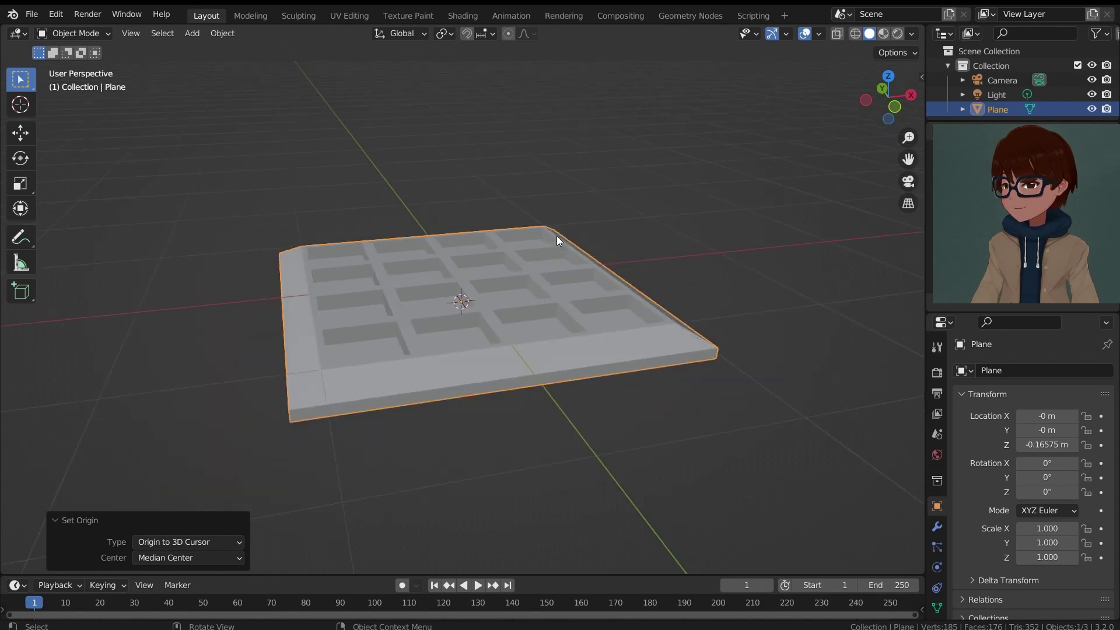
Check the new origin at the plane's base and add a Mirror modifier to the object
key("KP_1")
scroll(554, 236, "up", 2)
key("shift+z")
scroll(516, 265, "up", 1)
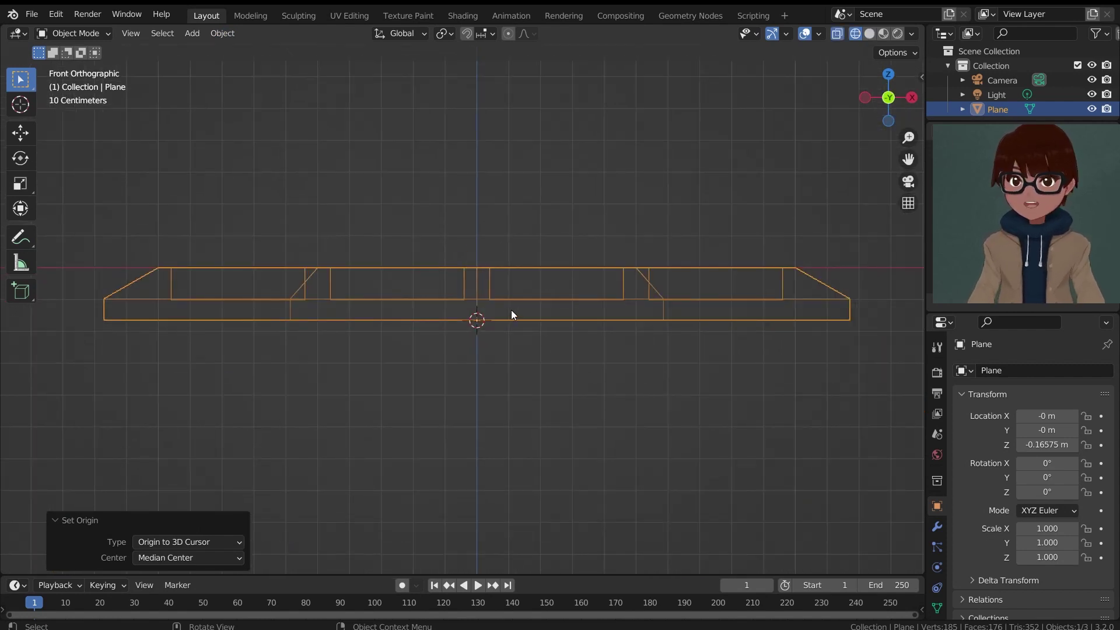
key("shift+z")
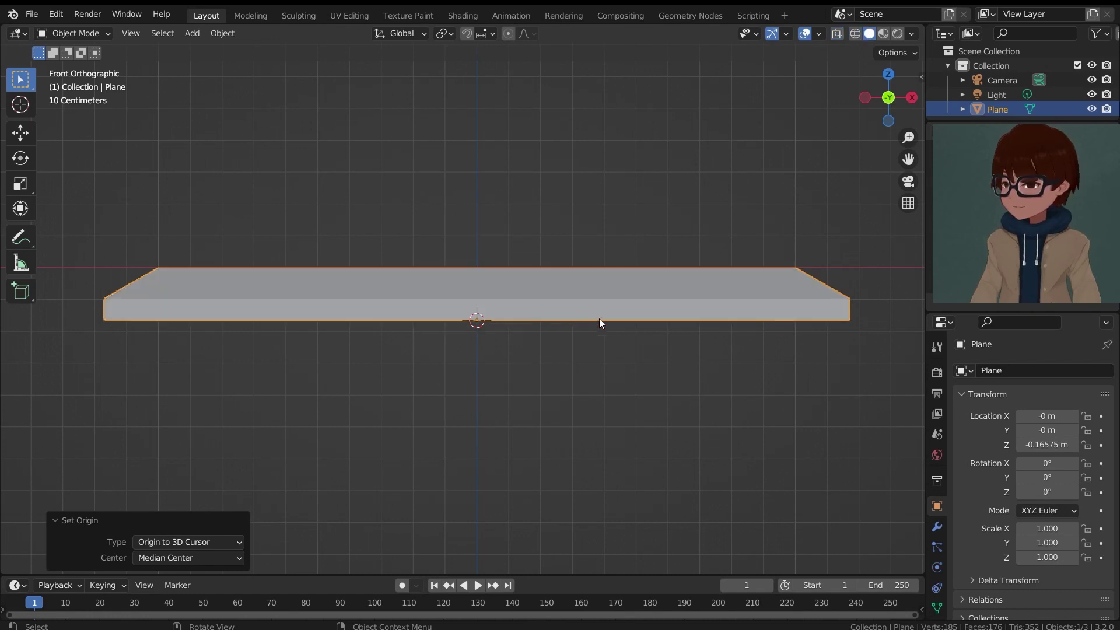
left_click(936, 526)
left_click(1023, 372)
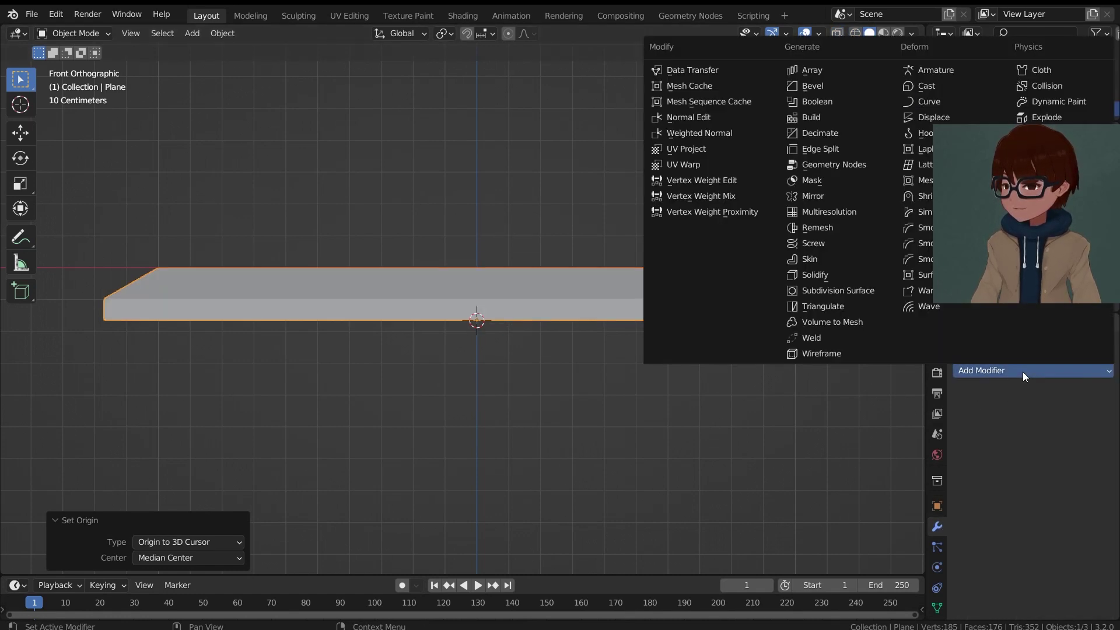
left_click(833, 191)
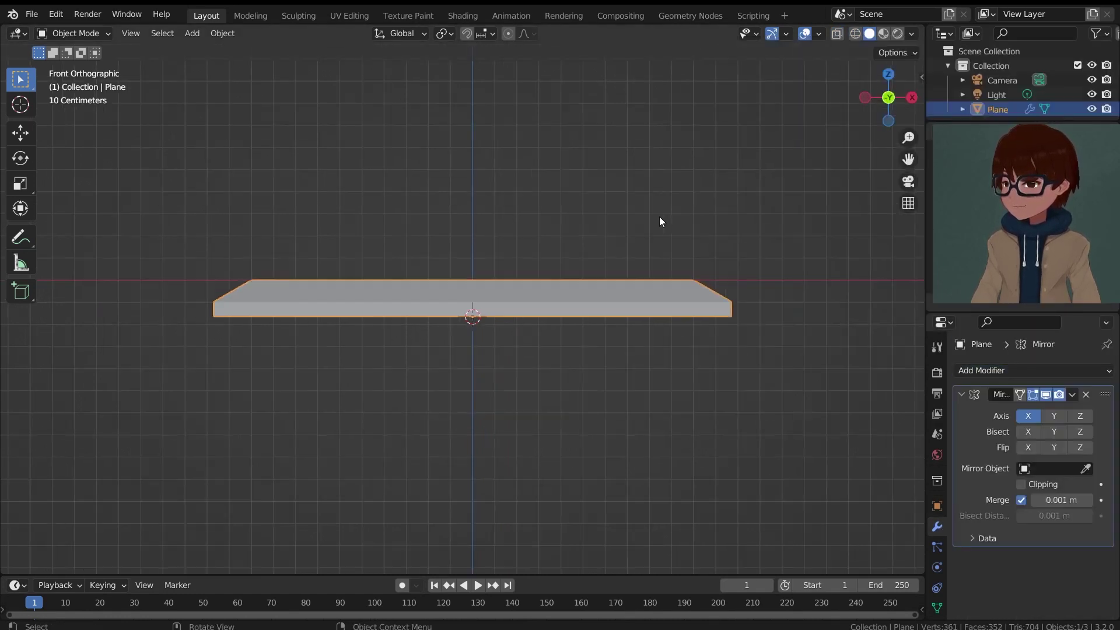
Set the Mirror modifier to mirror the slab across the Z axis only, with the X axis turned off
middle_click_drag(658, 215, 741, 258)
scroll(742, 259, "down", 2)
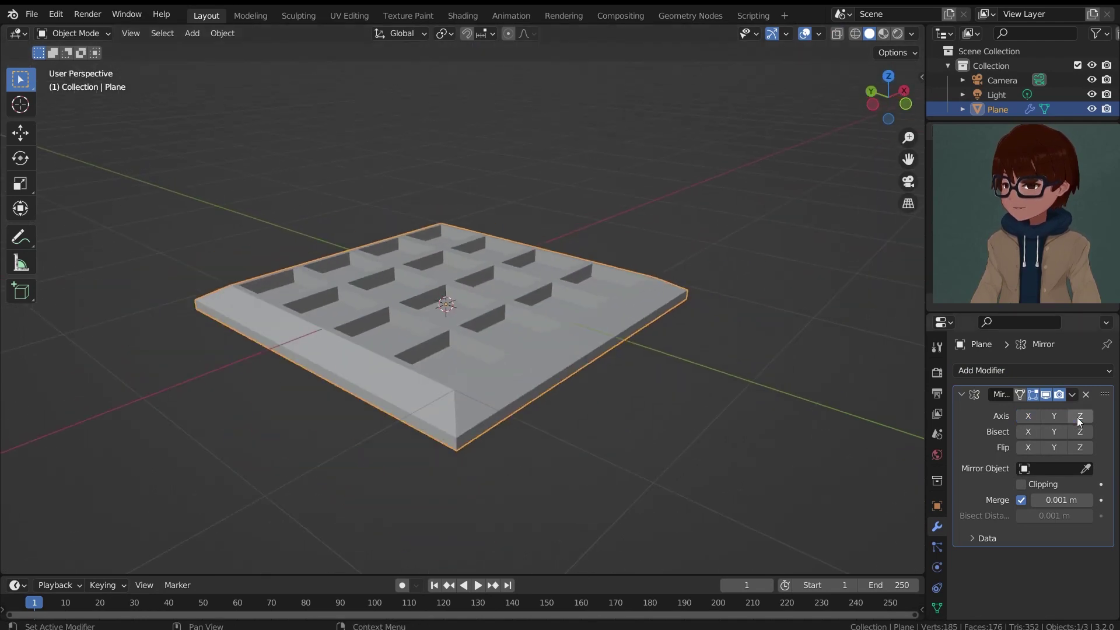
left_click(1078, 417)
middle_click_drag(752, 362, 680, 332)
Try to scale the selected bottom edge loop of the rim in Edit Mode
key("Tab")
key("s")
left_click(742, 264)
key("Tab")
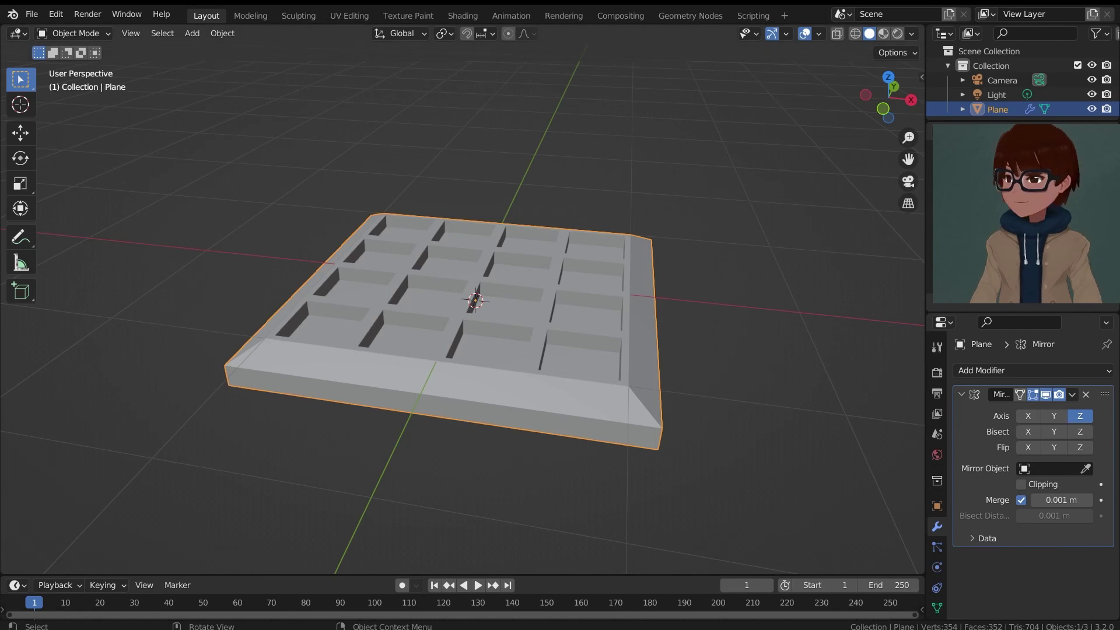
middle_click_drag(717, 273, 636, 274)
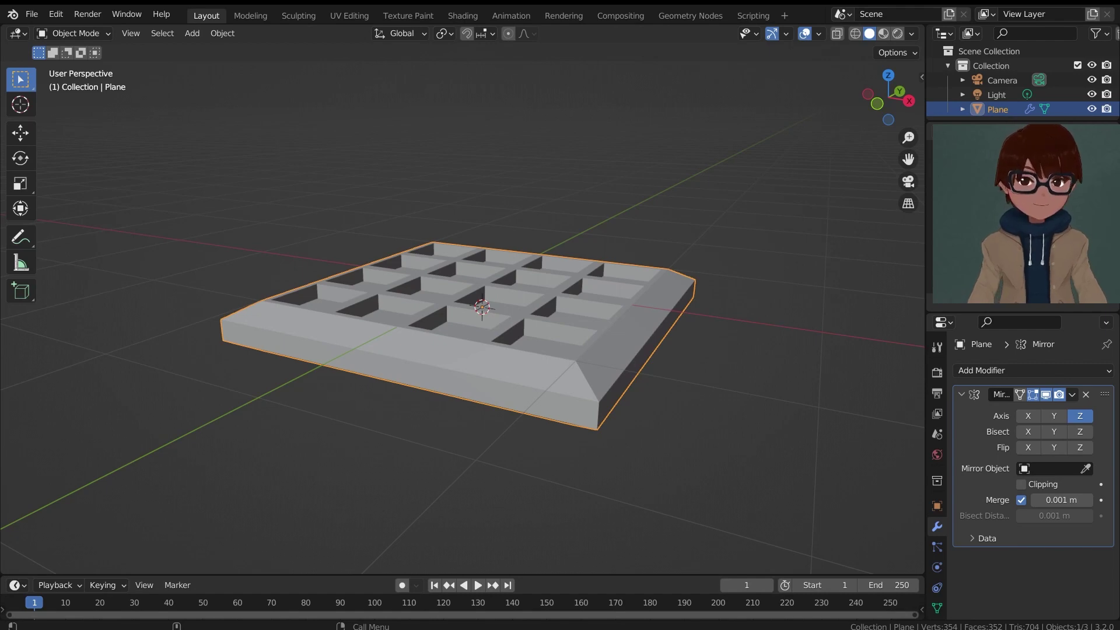
middle_click_drag(736, 311, 745, 367)
key("Tab")
key("KP_7")
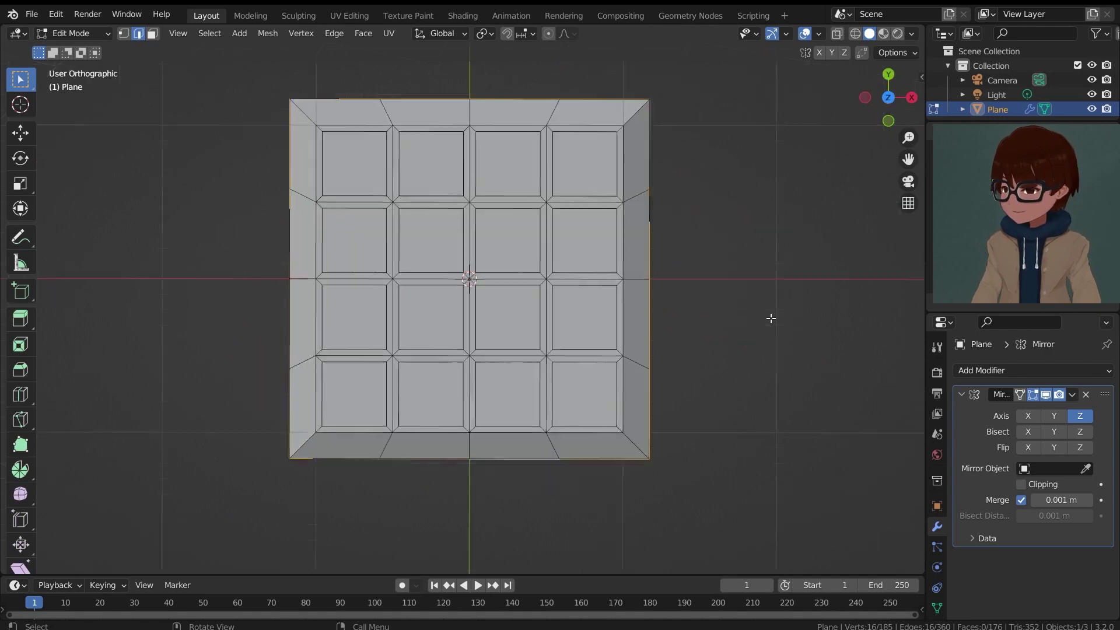
key("s")
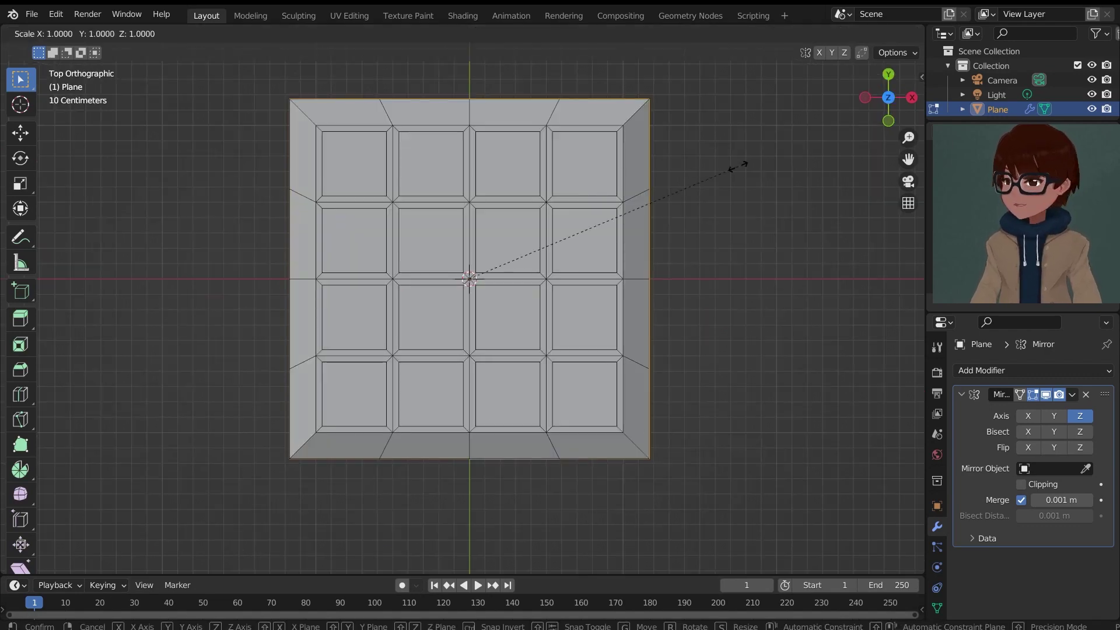
key("Escape")
key("Tab")
In Edit Mode with face selection, select the rim's vertical face loop all around the slab and scale it to about 0.918
key("Tab")
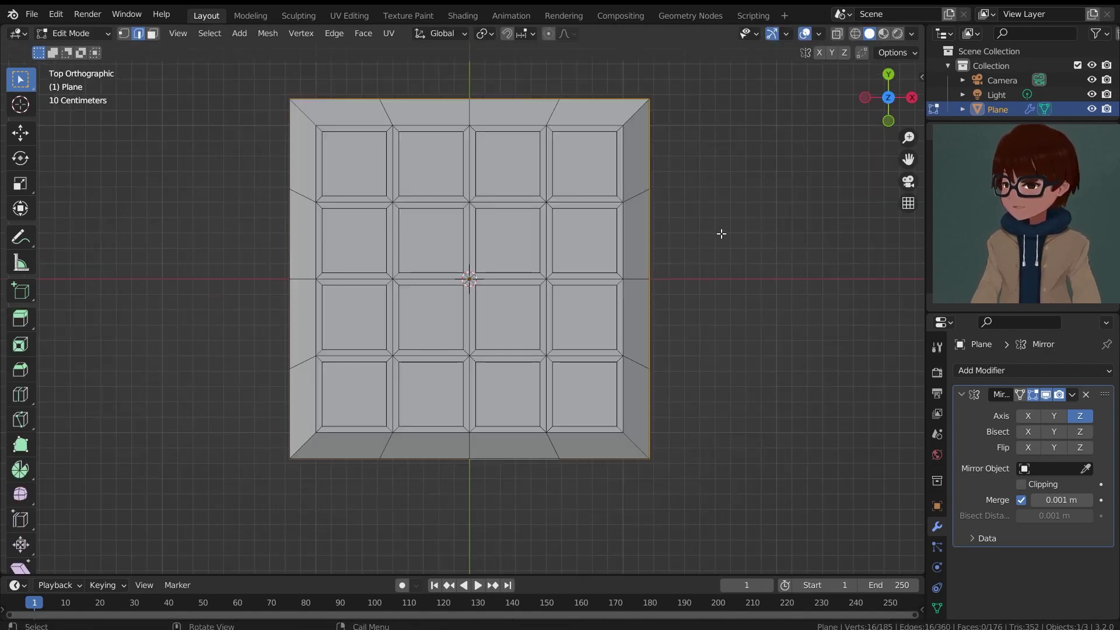
middle_click_drag(722, 233, 665, 321)
left_click(153, 33)
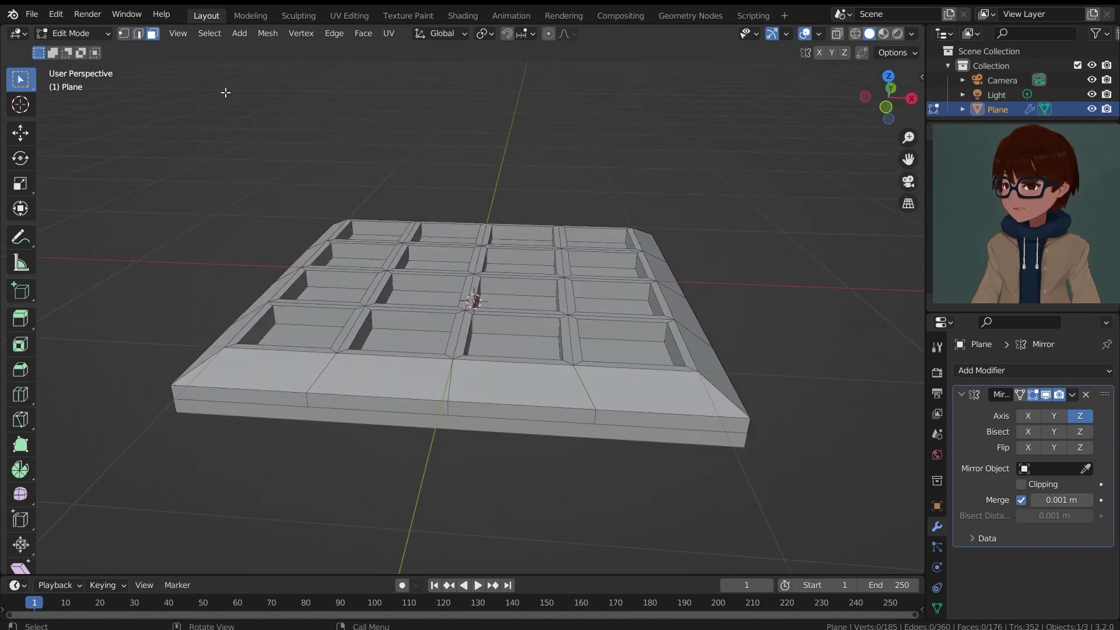
middle_click_drag(225, 96, 187, 84)
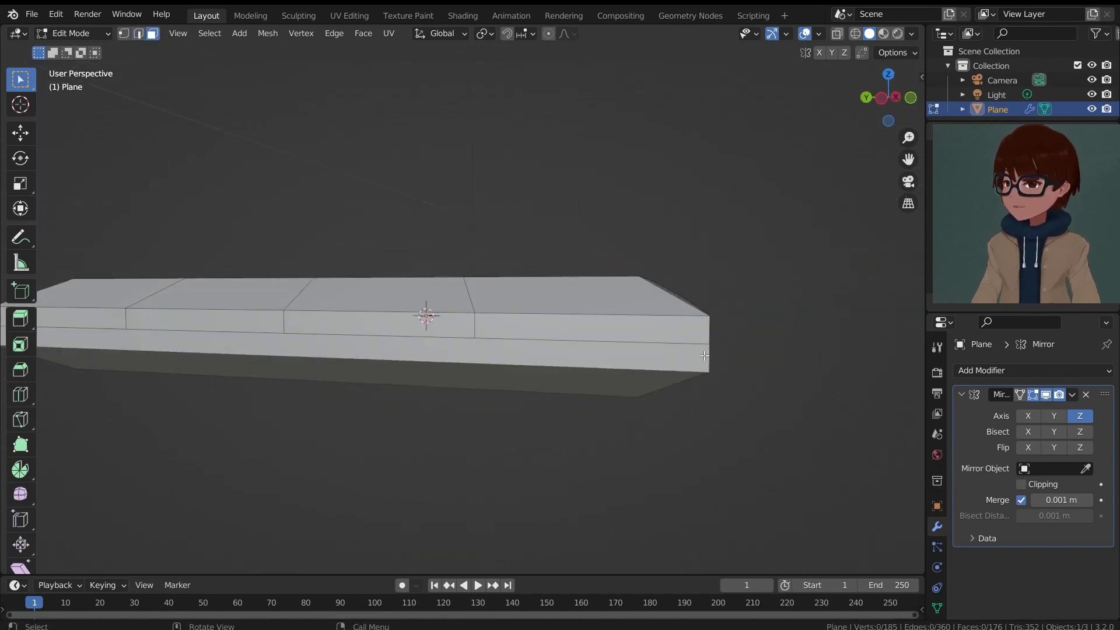
left_click(707, 338, "alt")
middle_click_drag(707, 338, 749, 275)
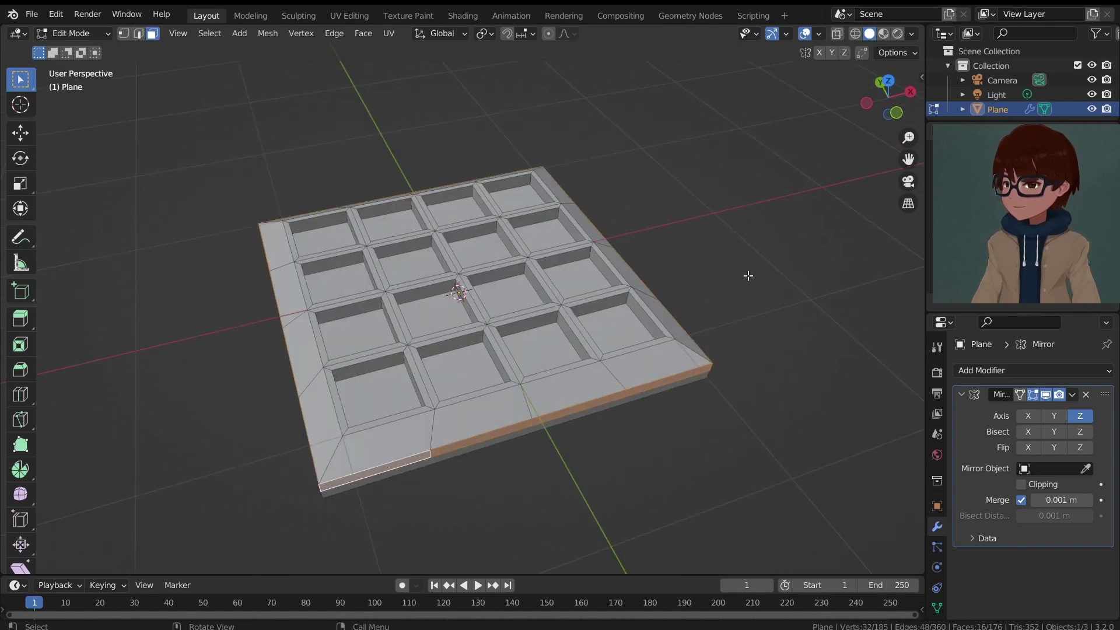
key("s")
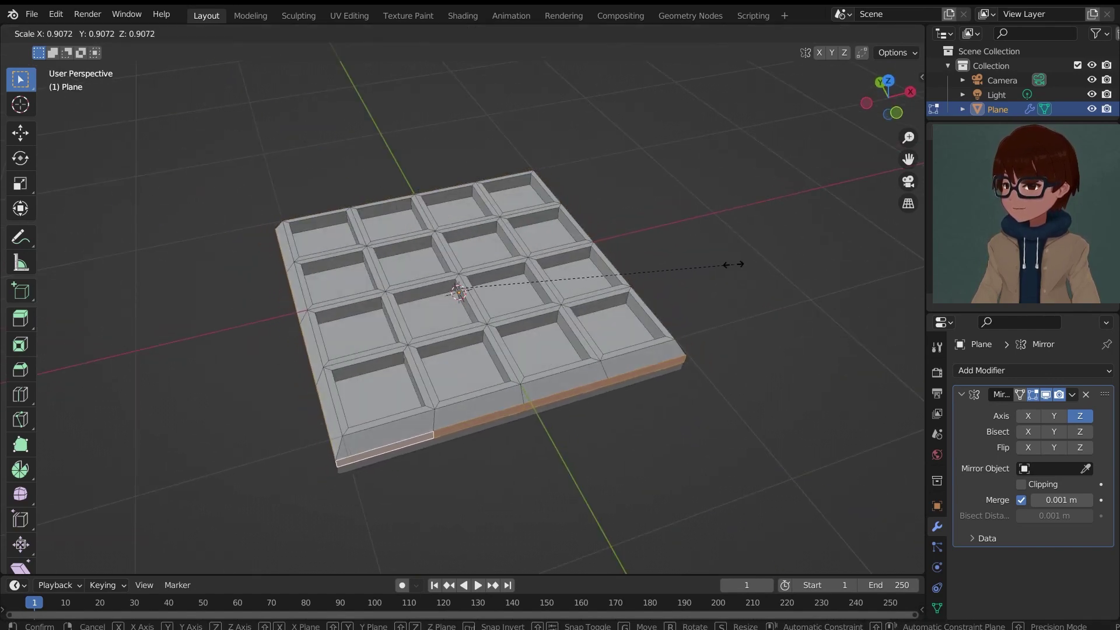
left_click(736, 266)
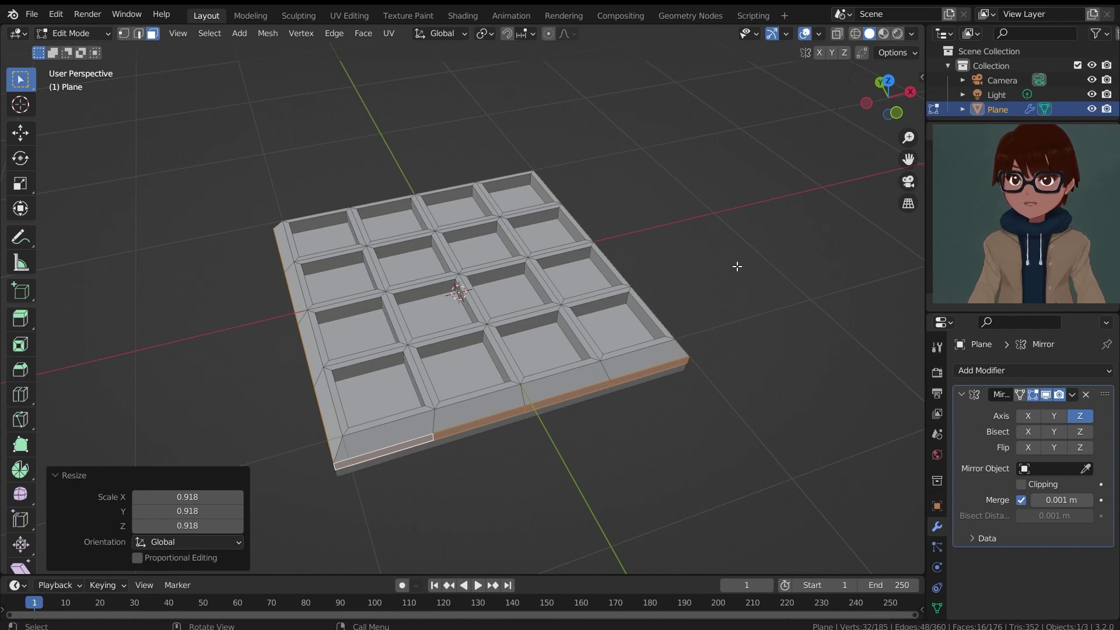
Check the seam between the mirrored halves from the side, switch to edge selection and enable Clipping on the Mirror modifier
middle_click_drag(737, 266, 605, 205)
key("Tab")
scroll(678, 272, "down", 2)
scroll(610, 217, "up", 2)
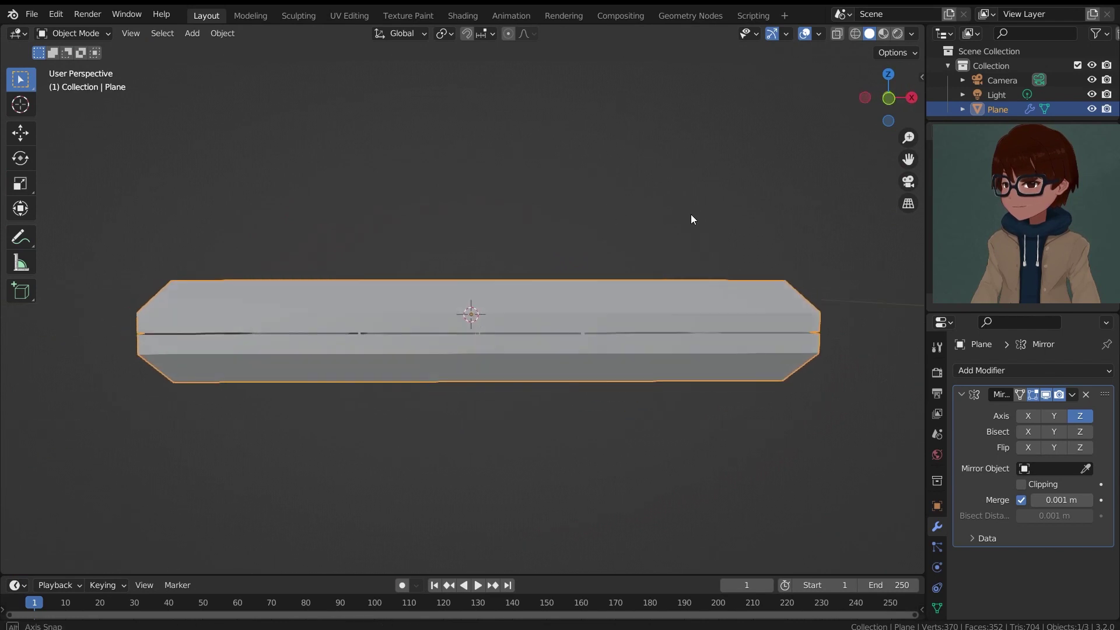
key("Tab")
middle_click_drag(617, 245, 428, 265)
left_click(136, 35)
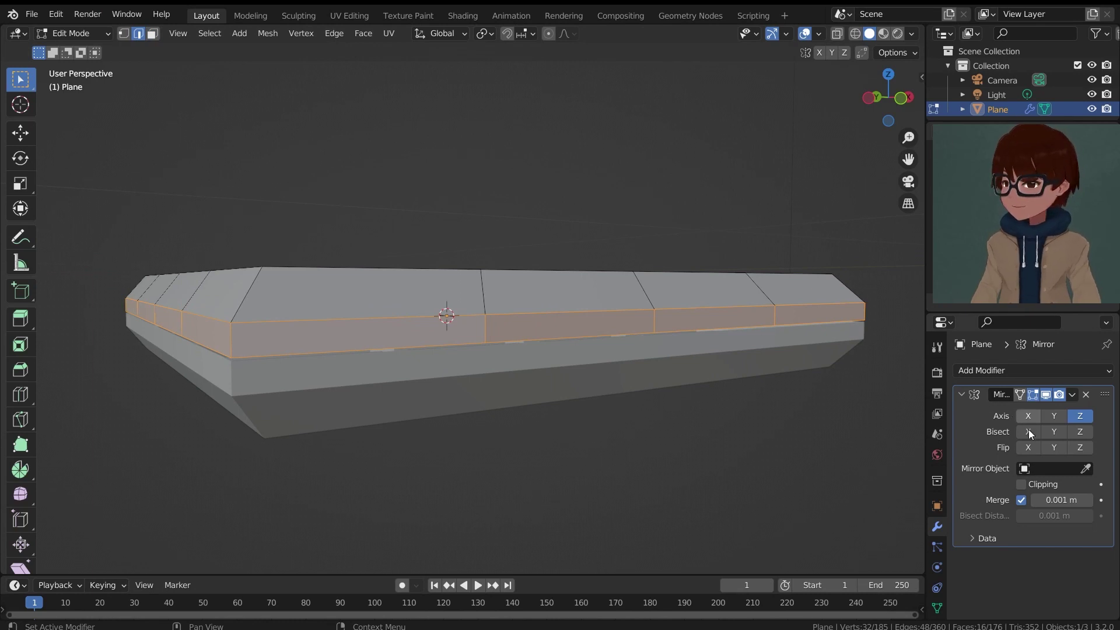
left_click(1022, 485)
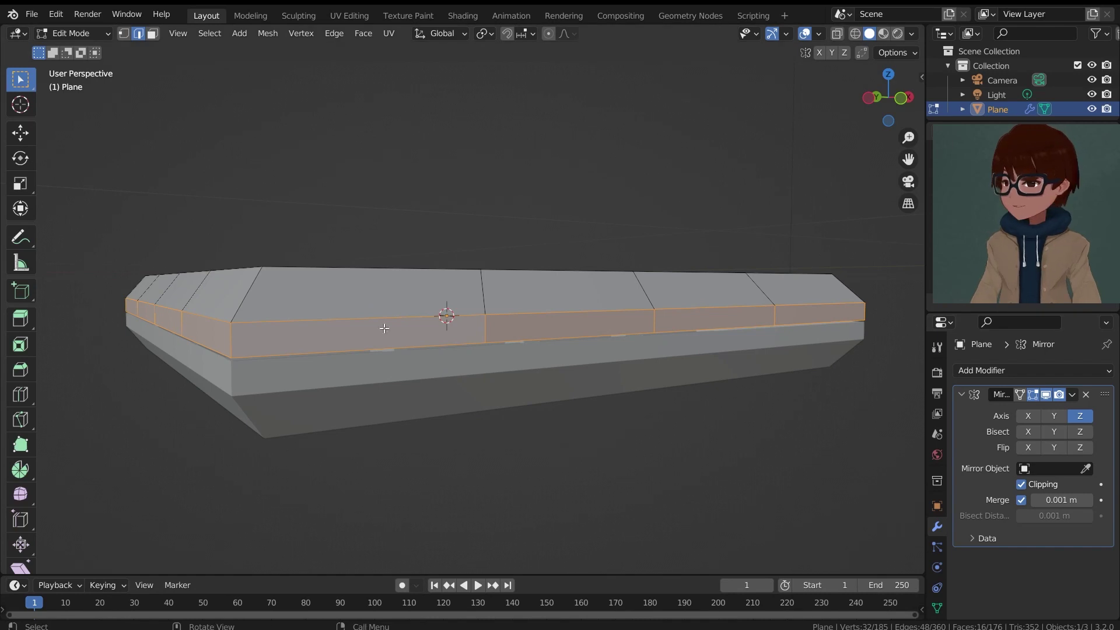
Select the rim's bottom edge loop and move it down along global Z onto the mirror plane to close the seam
left_click(396, 349, "alt")
mouse_move(397, 349)
middle_mouse_down()
mouse_move(395, 327)
mouse_move(410, 335)
middle_mouse_up()
scroll(402, 326, "up", 4)
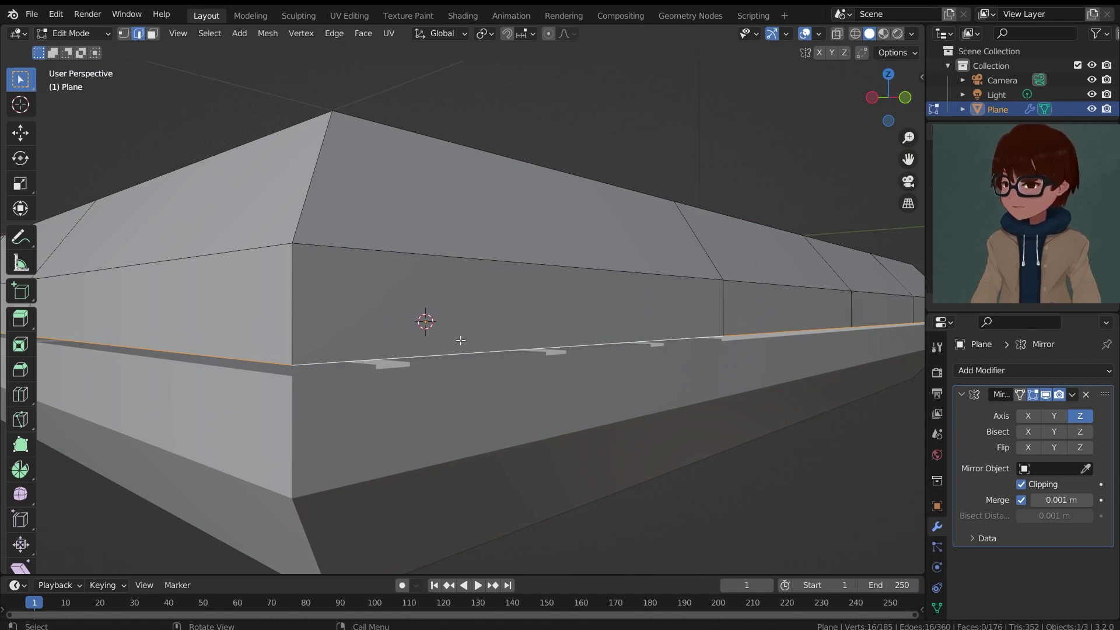
key("g")
key("z")
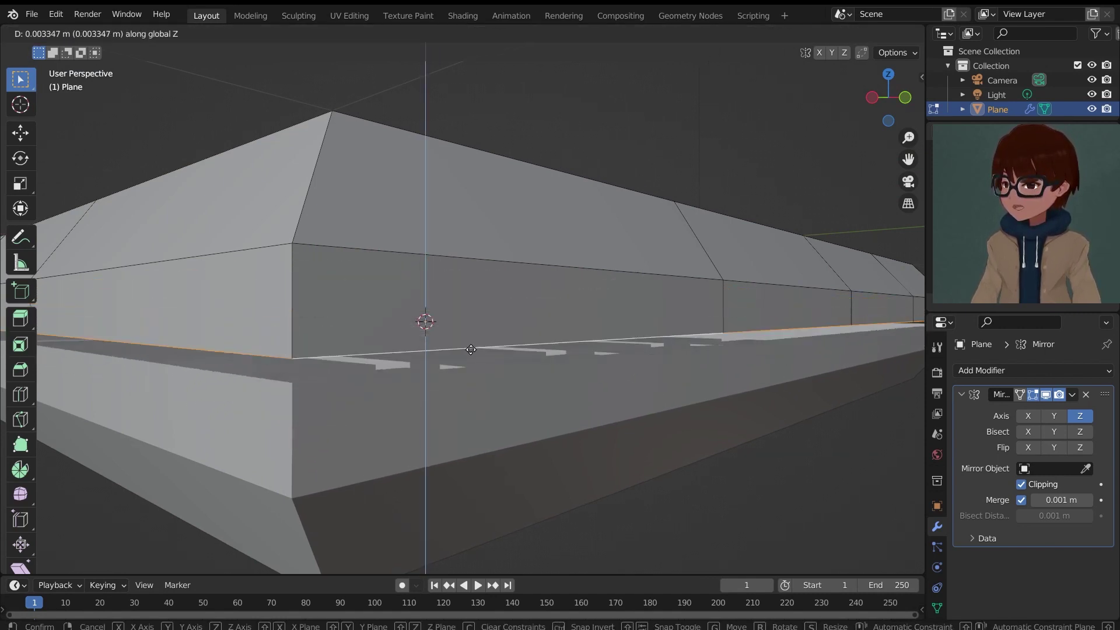
left_click(467, 450)
Try to move the entire mesh up along global Z with clipping enabled
scroll(435, 309, "down", 5)
middle_click_drag(442, 305, 501, 274)
key("a")
key("g")
key("z")
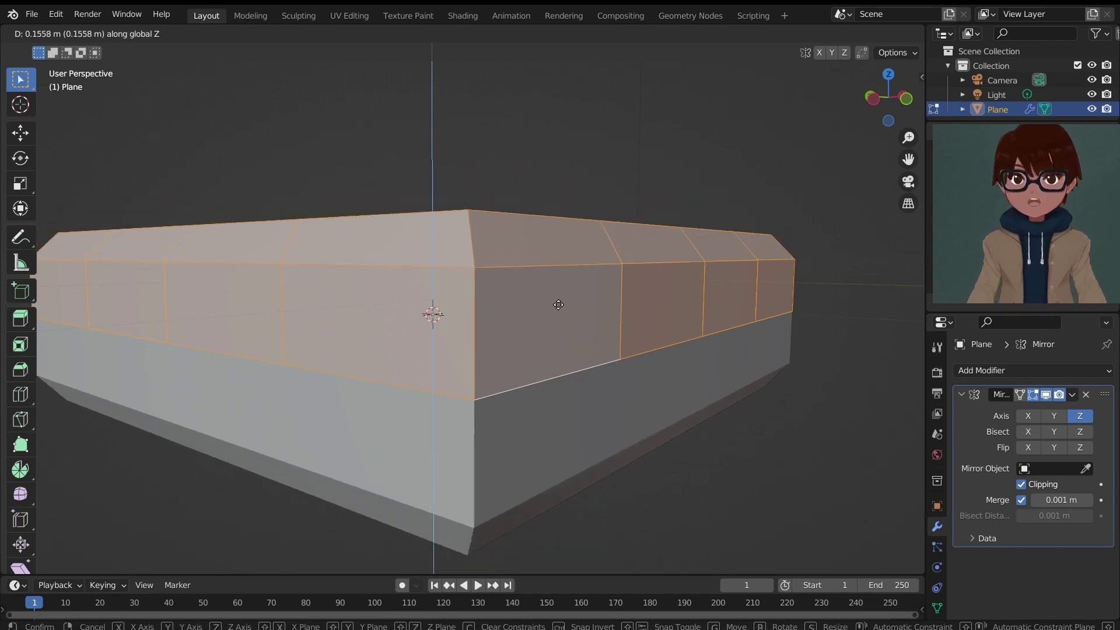
right_click(558, 292)
Return to Object Mode and add a Subdivision Surface modifier to the mirrored slab
key("Tab")
middle_click_drag(558, 292, 572, 212)
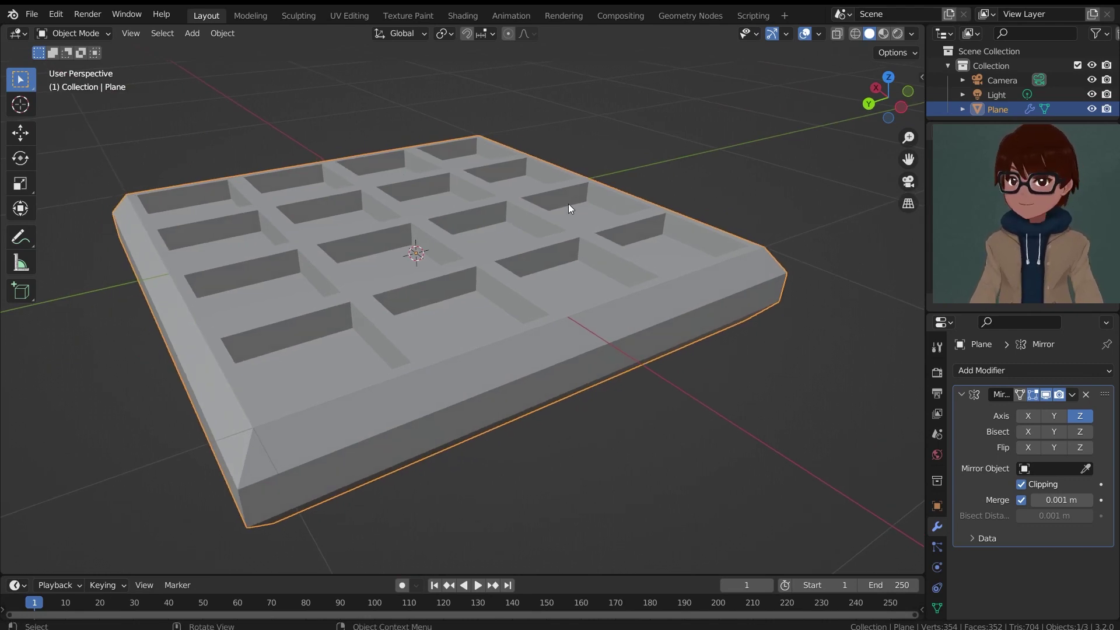
middle_click_drag(568, 204, 561, 236)
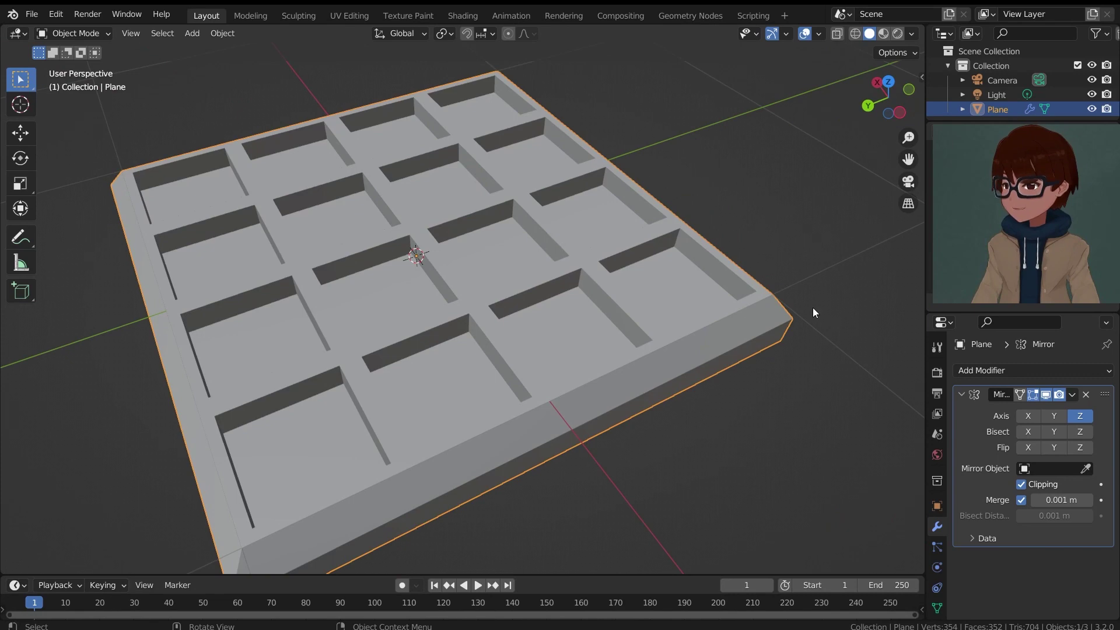
left_click(971, 368)
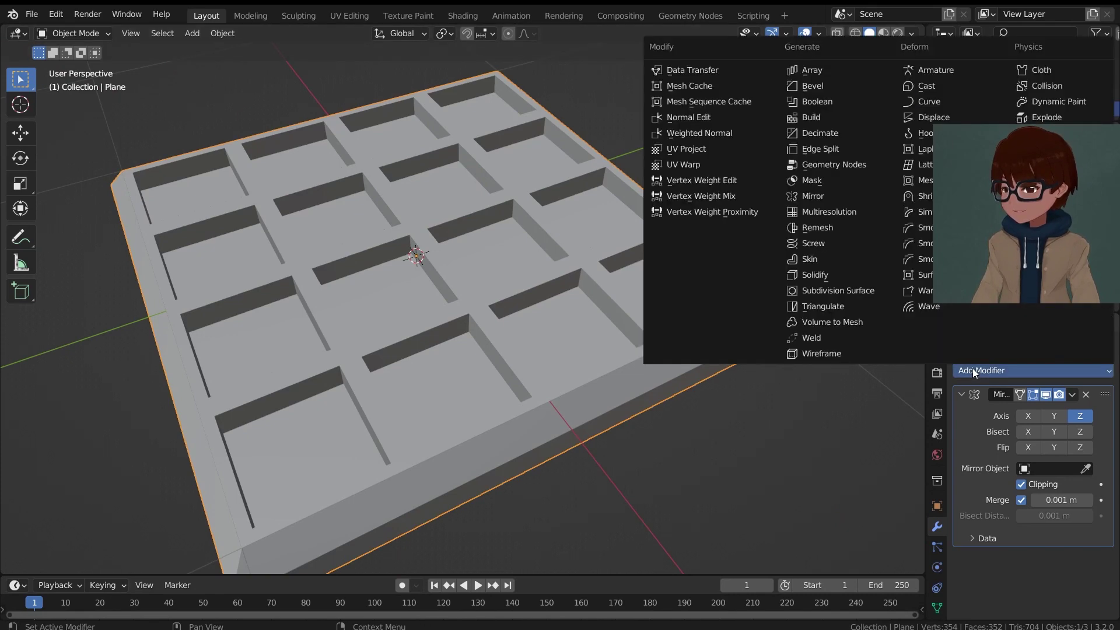
left_click(875, 296)
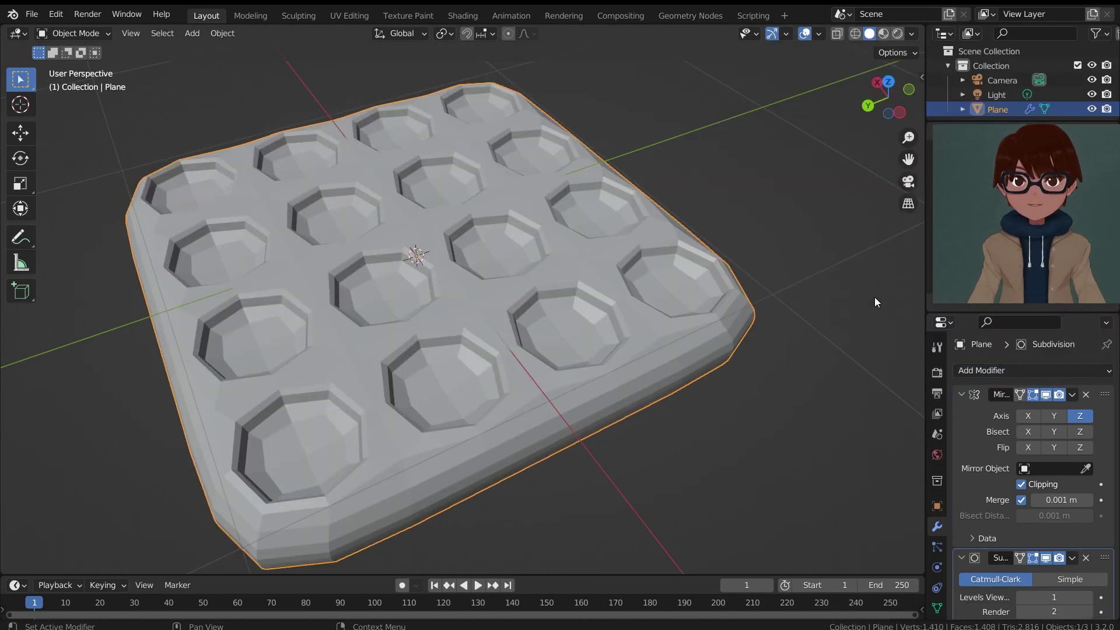
Examine the subdivided slab's rim and recesses in Object Mode, and compare them with the base mesh edges in Edit Mode
scroll(967, 392, "down", 2)
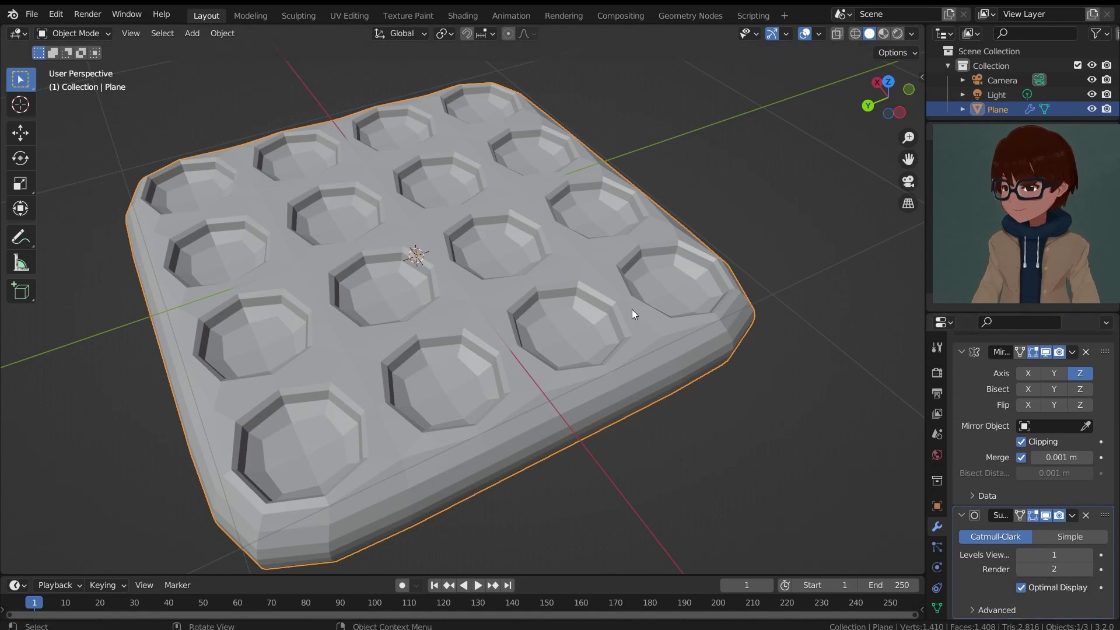
scroll(550, 205, "down", 2)
scroll(532, 250, "up", 3)
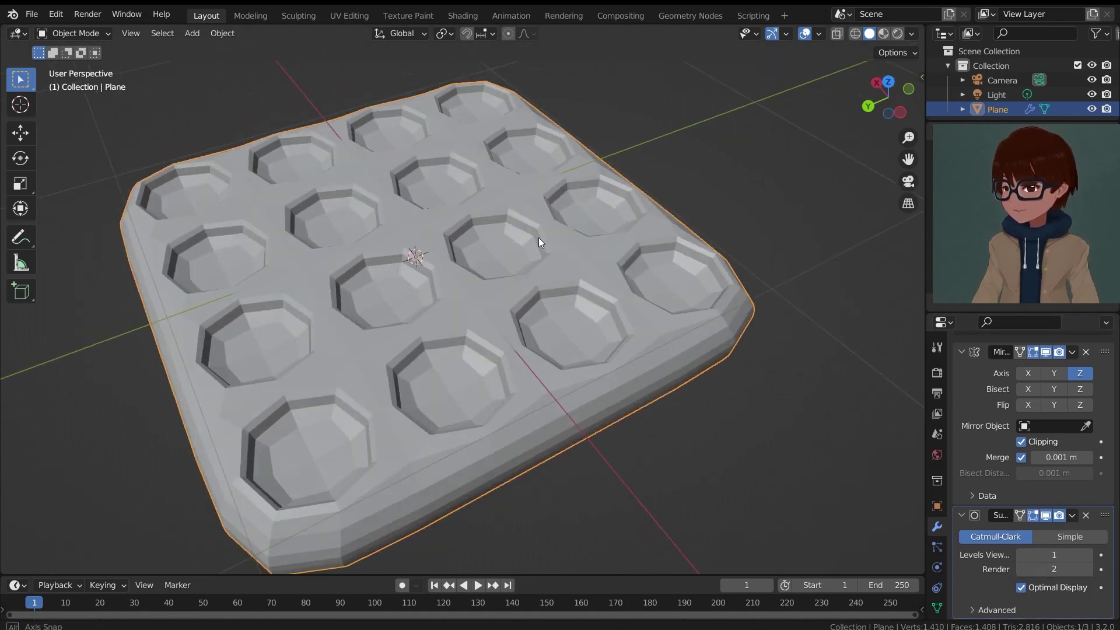
middle_click_drag(540, 243, 592, 187)
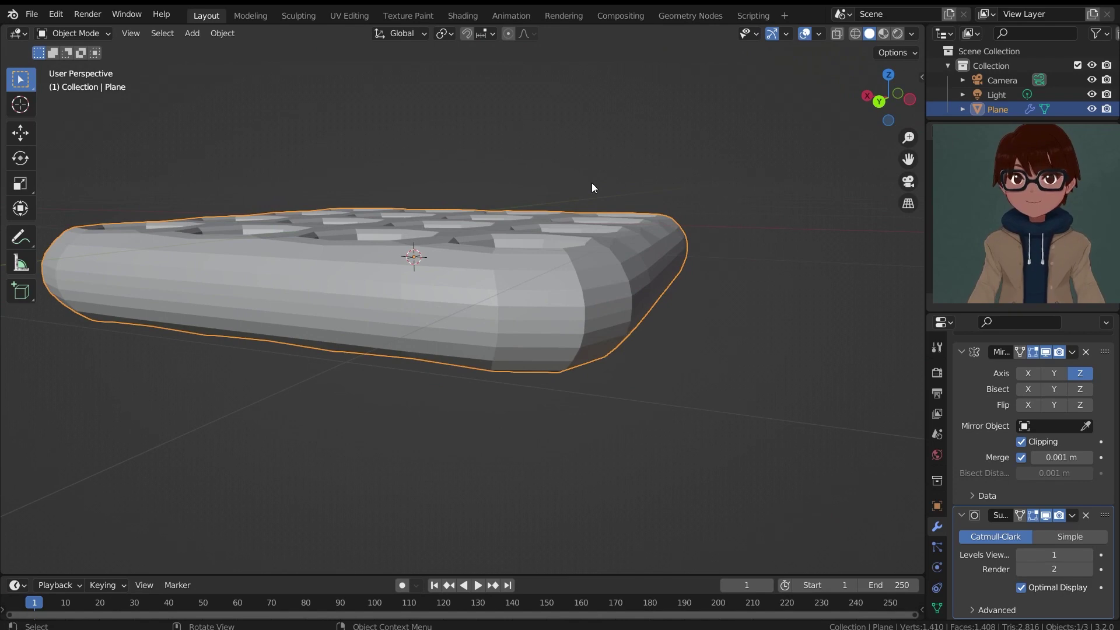
middle_click_drag(591, 187, 522, 232)
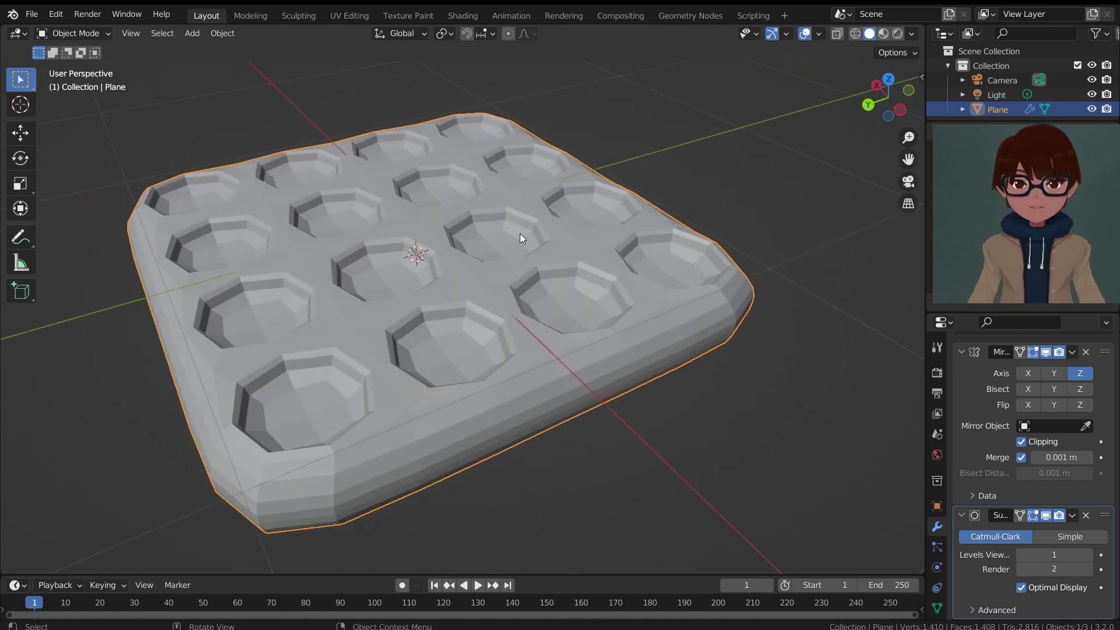
scroll(519, 233, "down", 3)
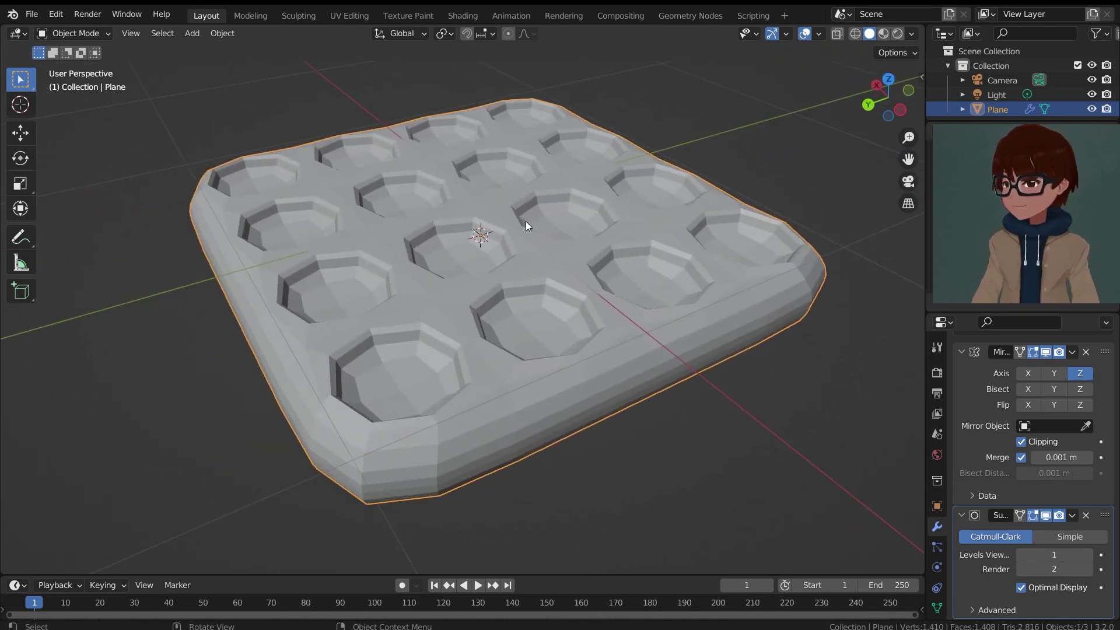
key("Tab")
middle_click_drag(525, 221, 451, 335)
scroll(631, 245, "up", 2)
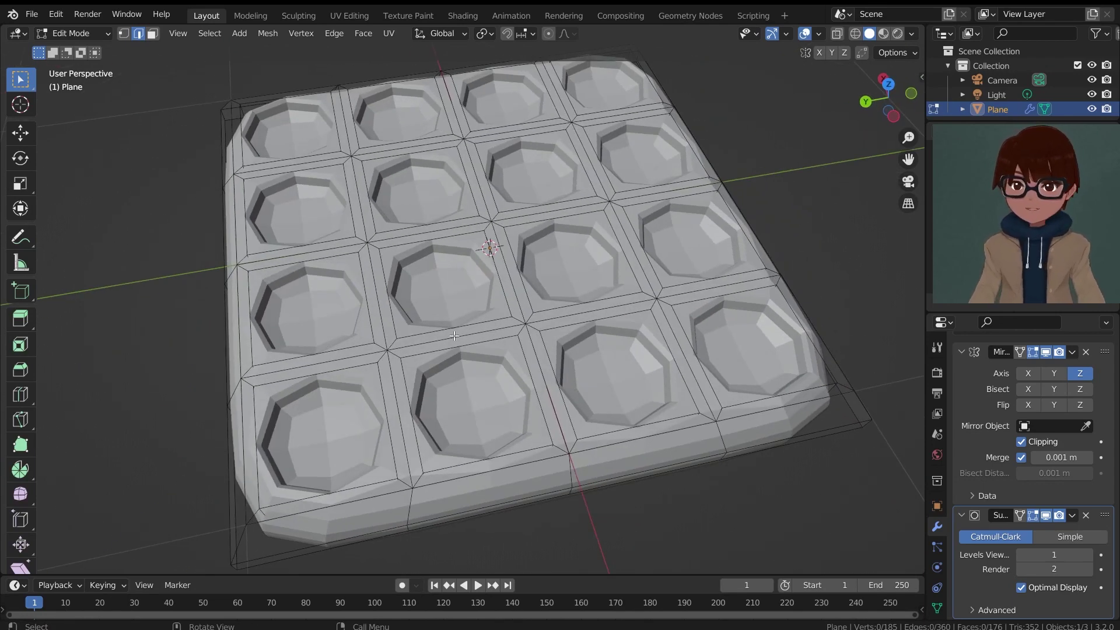
middle_click_drag(454, 334, 499, 285)
scroll(442, 327, "up", 2)
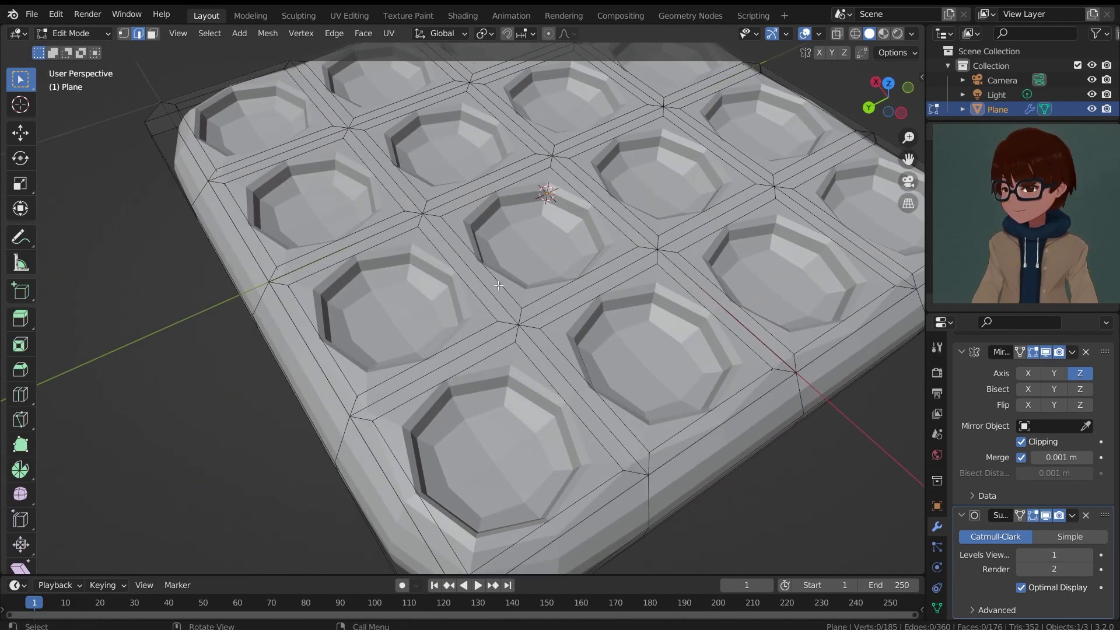
scroll(499, 285, "down", 2)
scroll(498, 286, "down", 3)
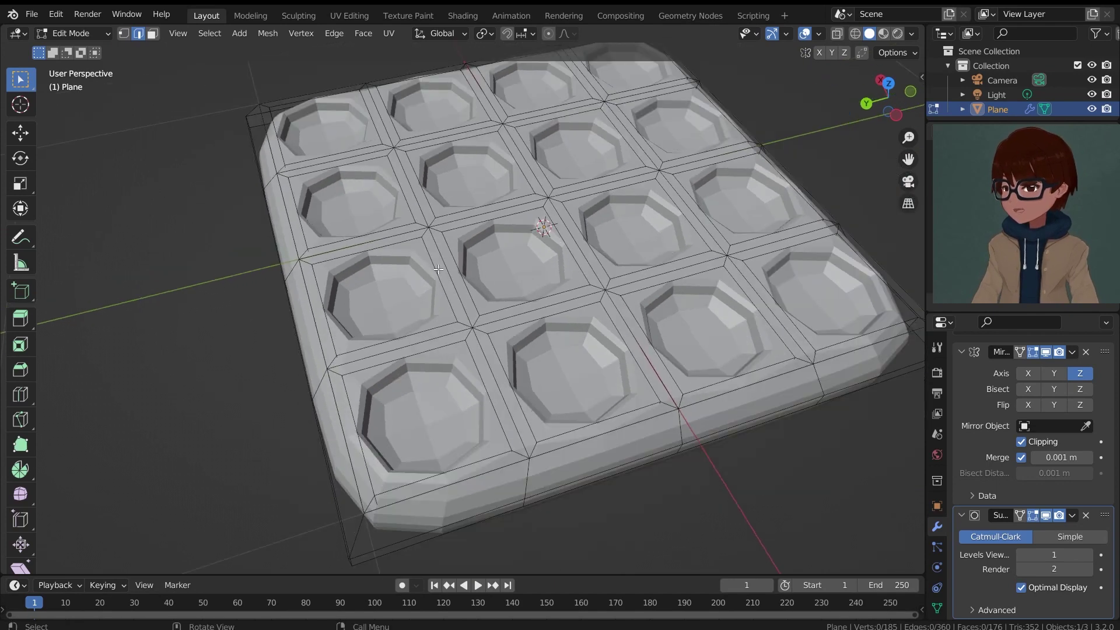
Turn on the Subdivision modifier's on-cage display and toggle its viewport display to compare the smoothed and unsmoothed slab, leaving it hidden
left_click(1019, 515)
middle_click_drag(542, 309, 529, 300)
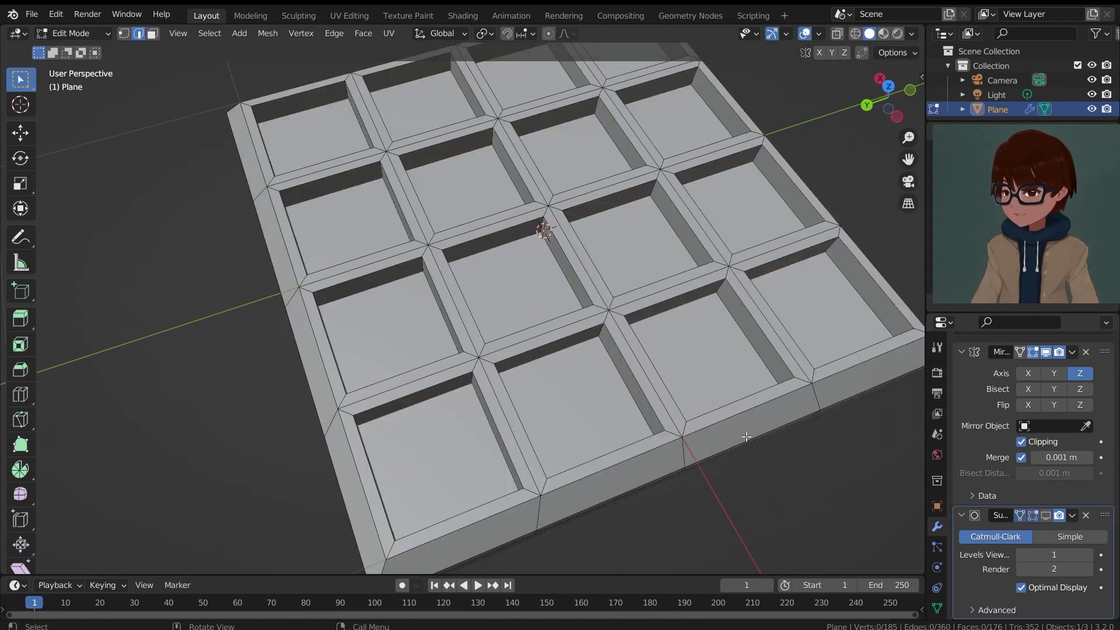
middle_click_drag(559, 330, 589, 344)
scroll(572, 335, "down", 2)
left_click(1046, 515)
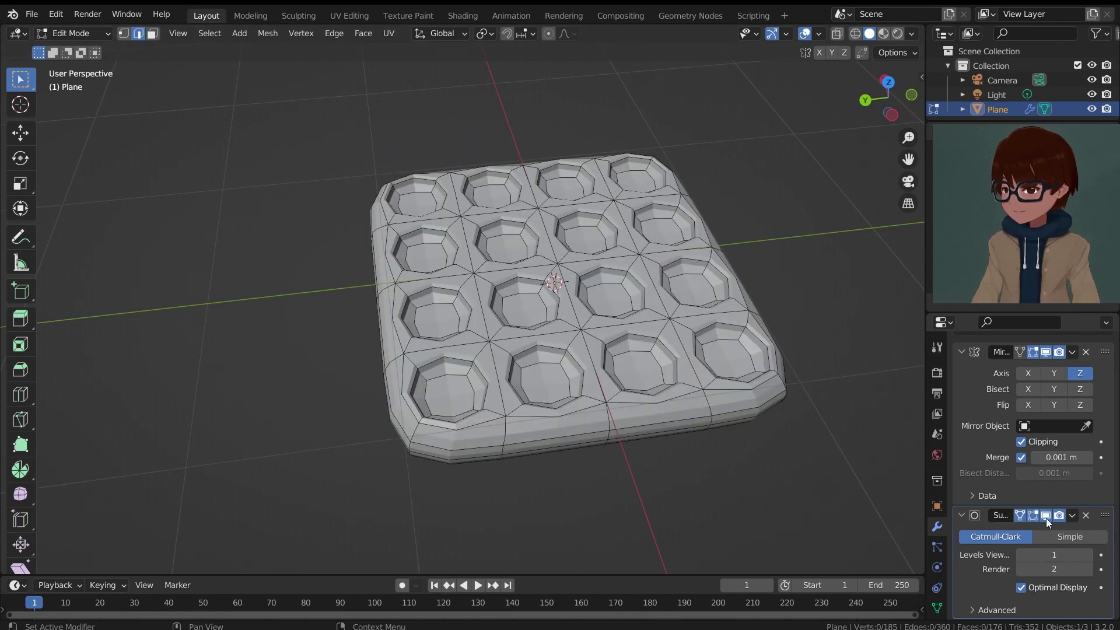
left_click(1049, 516)
scroll(435, 349, "up", 2)
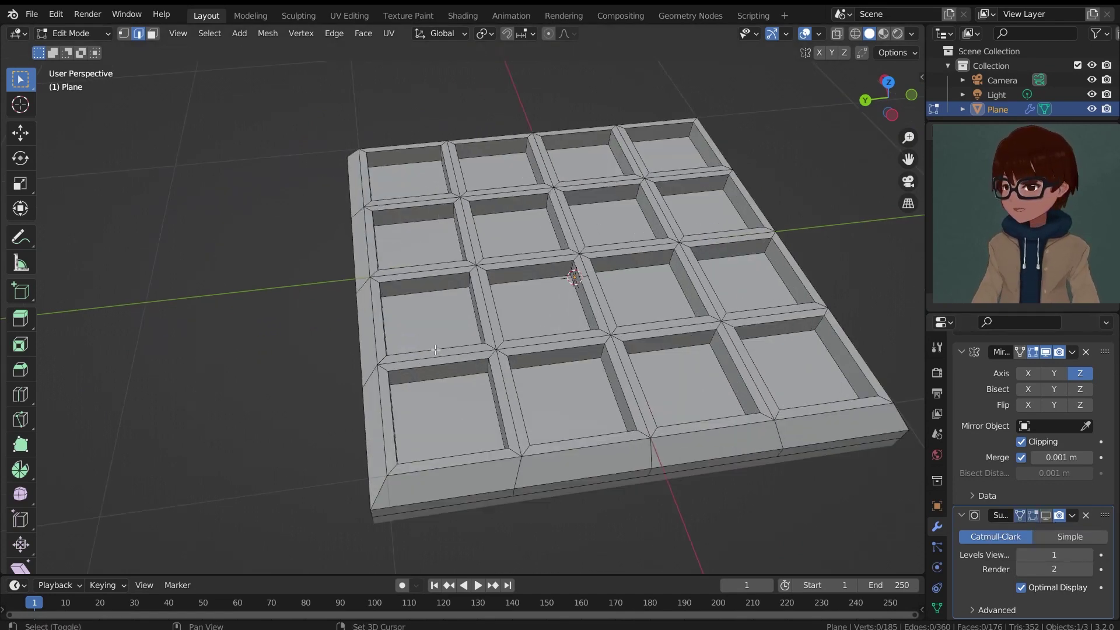
middle_click_drag(436, 350, 406, 292, "shift")
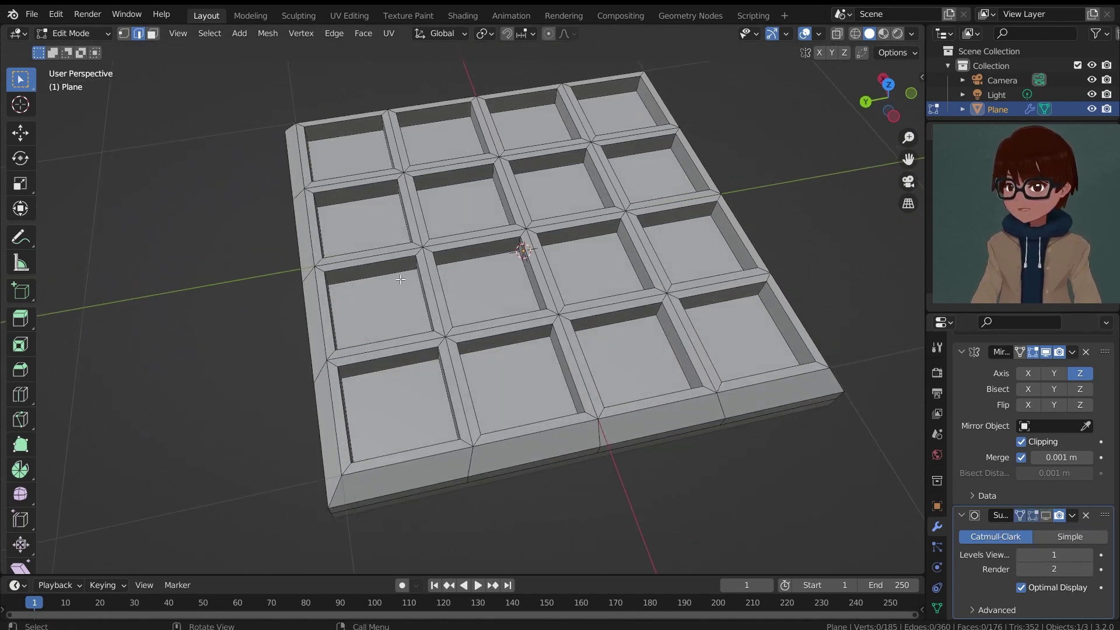
Show the Subdivision modifier in the viewport again and turn off its on-cage display
left_click(1046, 515)
middle_click_drag(558, 225, 583, 175)
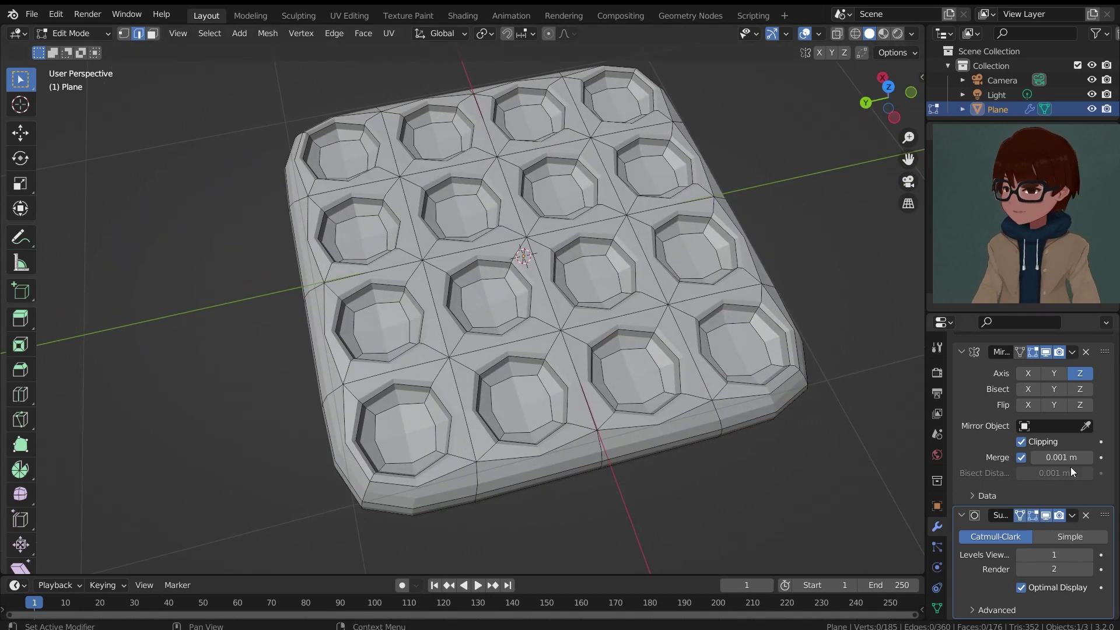
left_click(1020, 516)
middle_click_drag(641, 269, 681, 292)
middle_click_drag(661, 295, 379, 261)
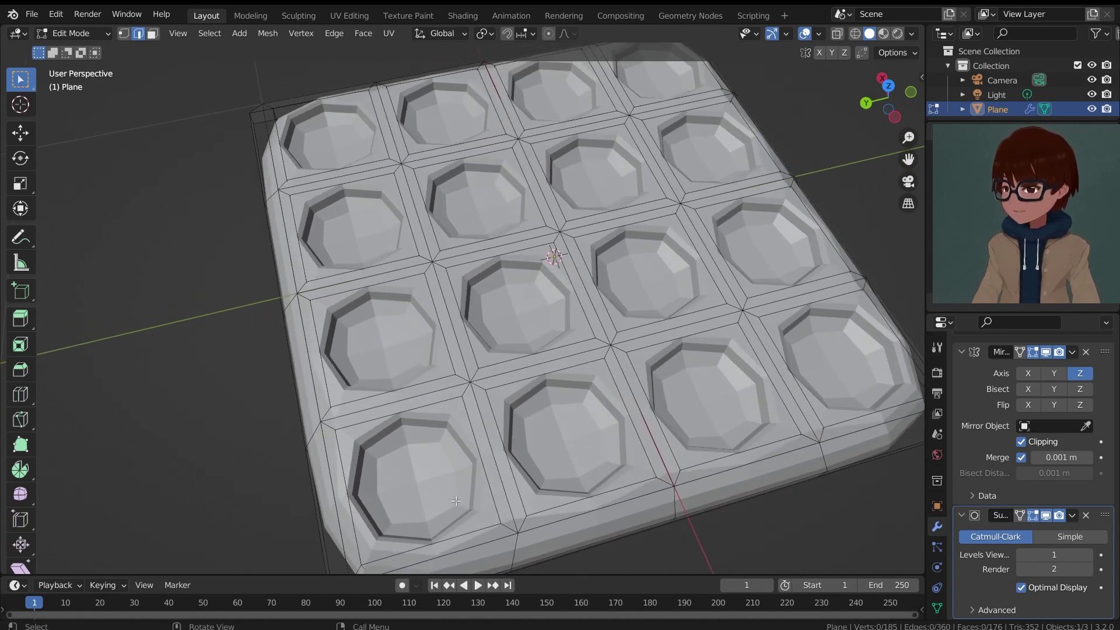
Add two edge loops through the row of recesses at the +Y edge, slid toward opposite sides to factors of about -0.393 and 0.589
scroll(342, 227, "down", 3)
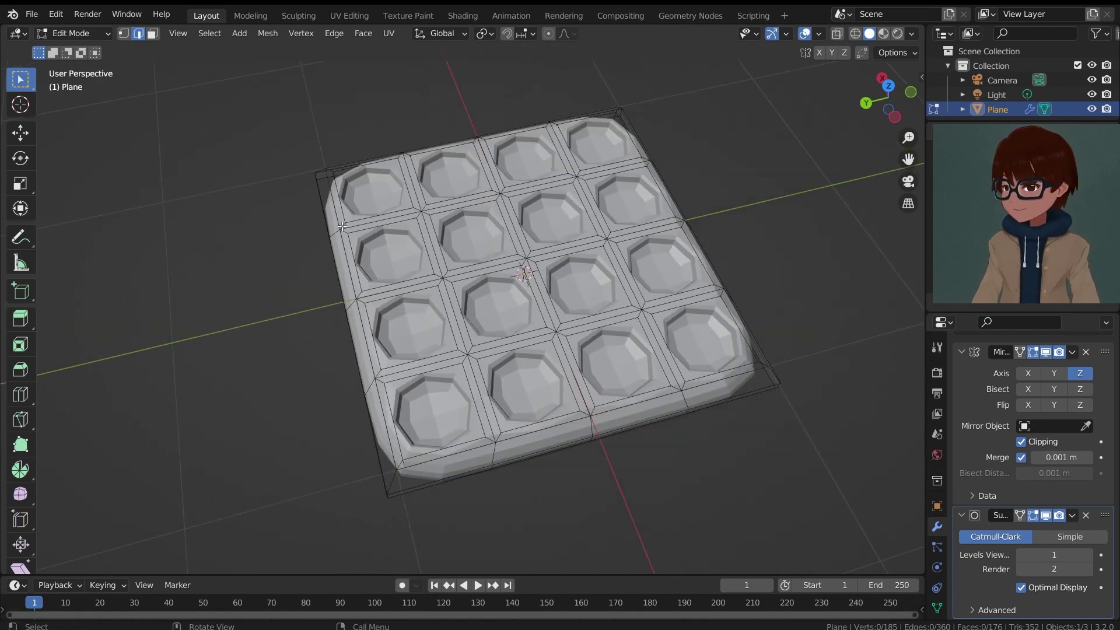
scroll(409, 313, "up", 2)
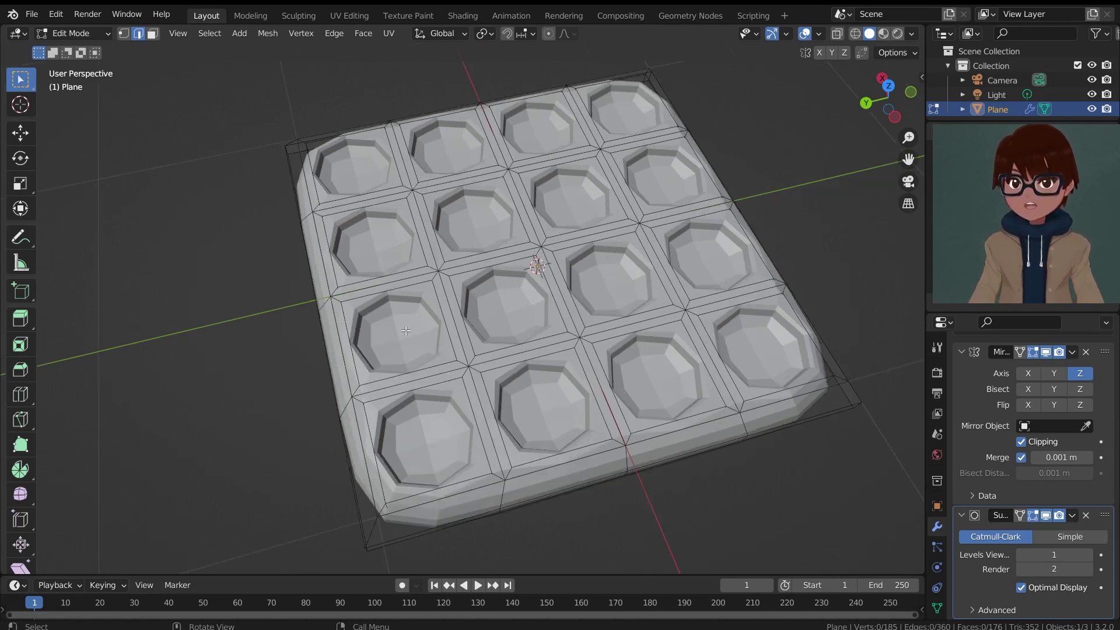
key("ctrl+r")
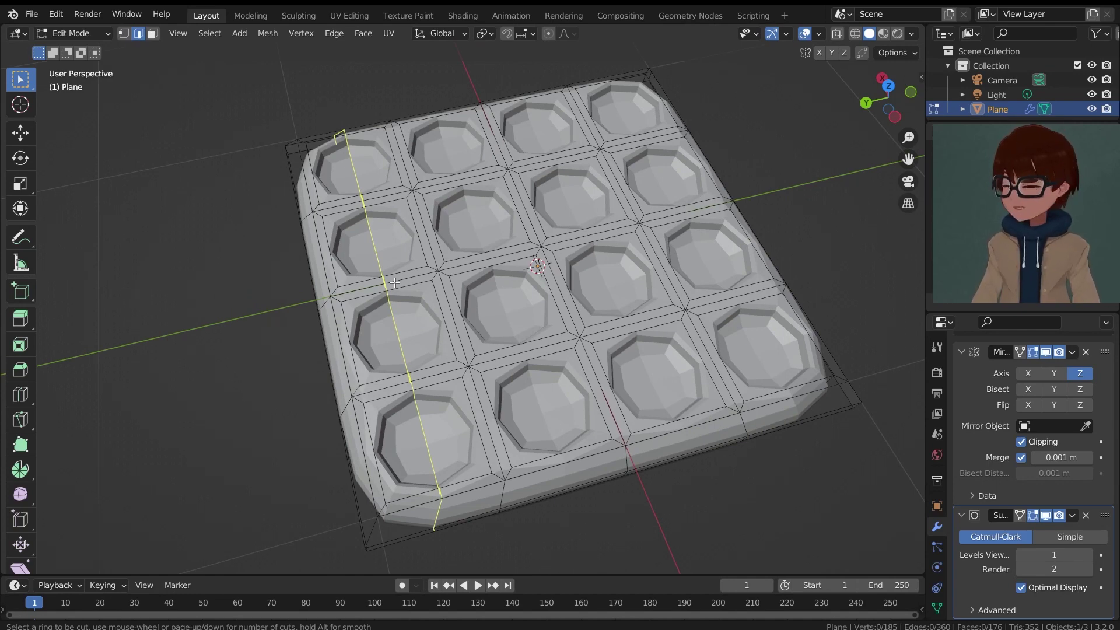
left_click(395, 283)
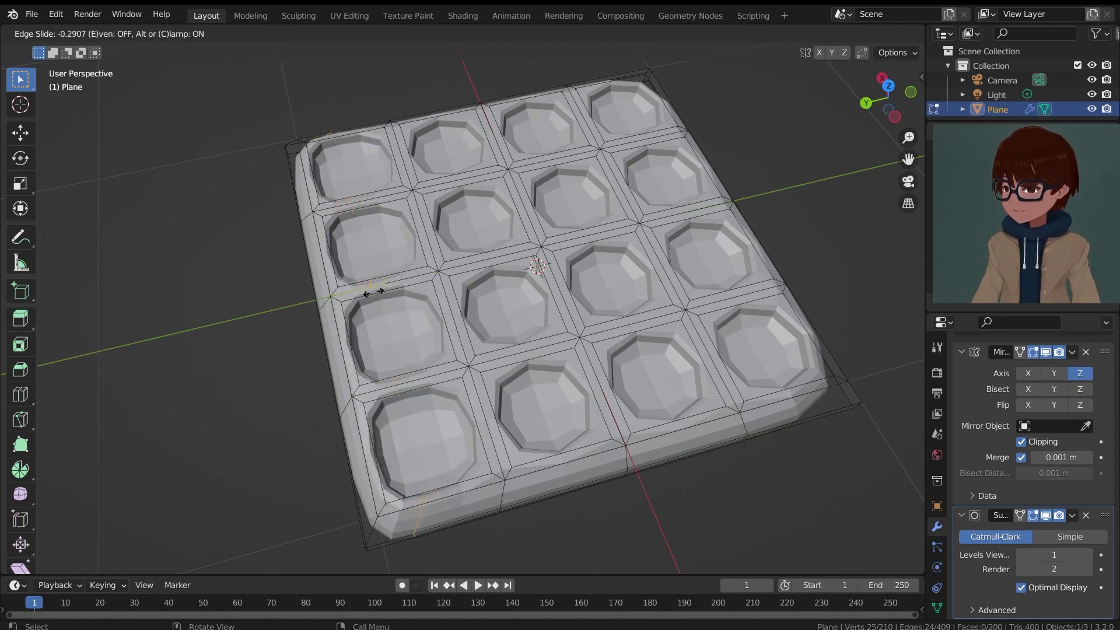
left_click(374, 292)
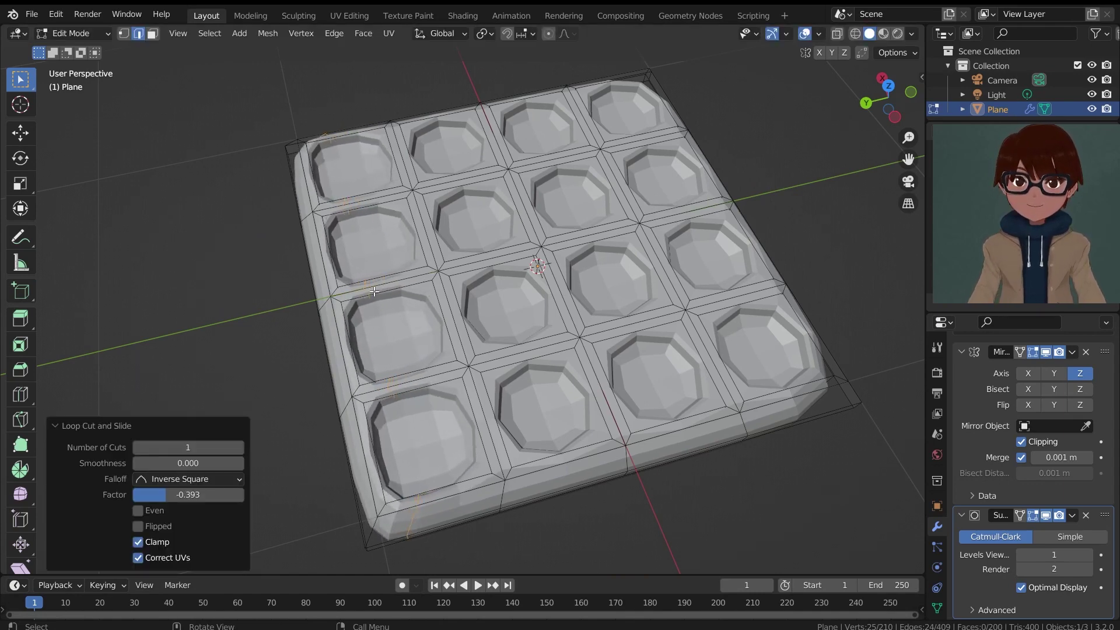
middle_click_drag(374, 291, 383, 260)
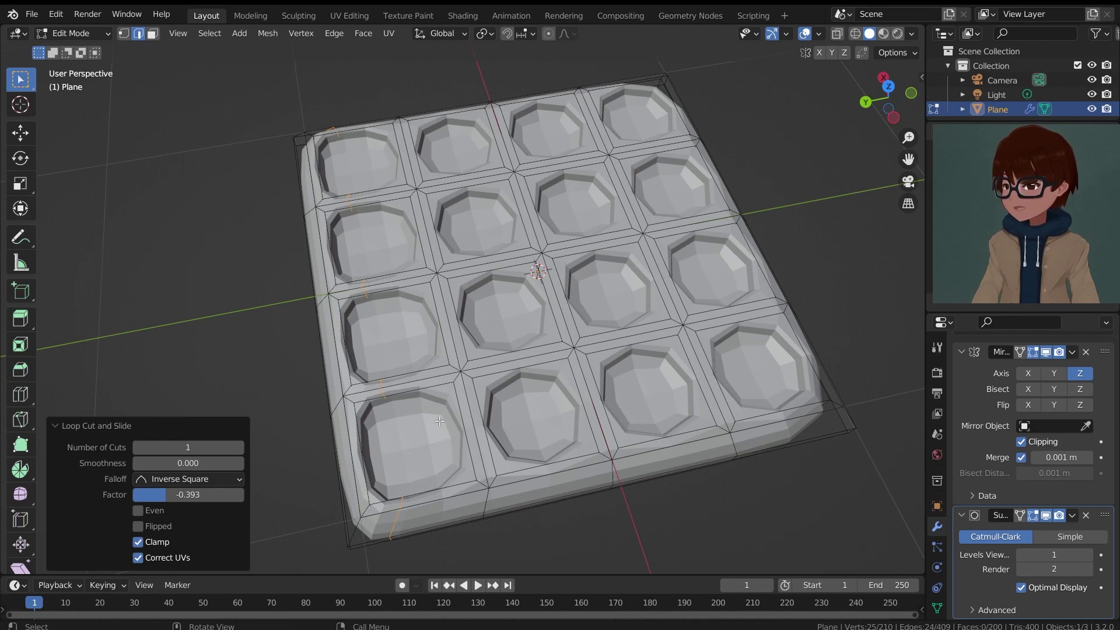
key("ctrl+r")
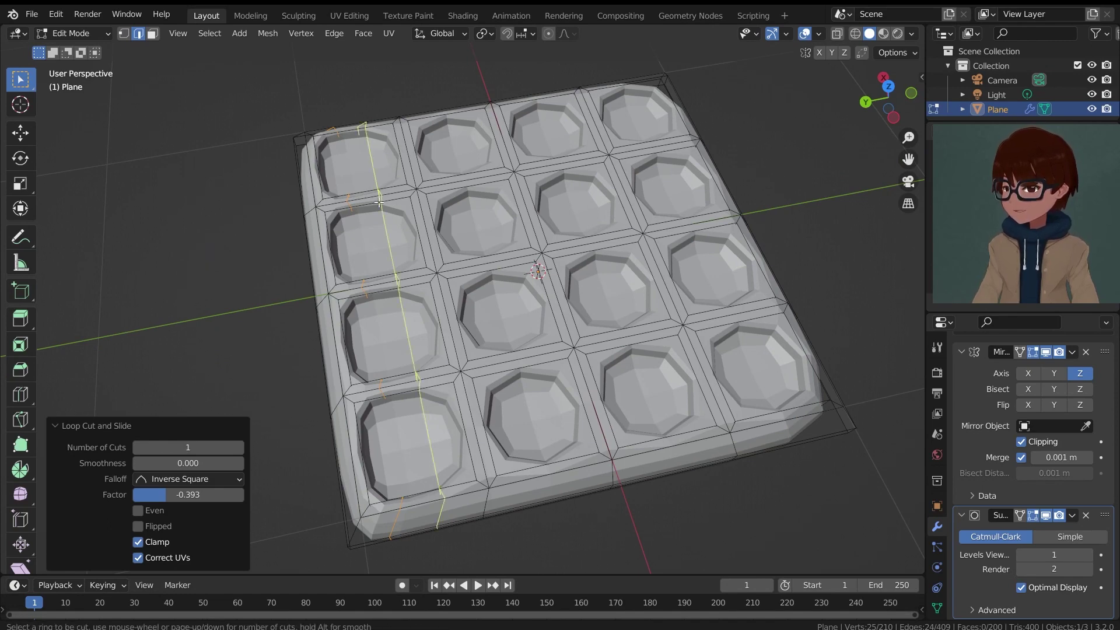
left_click(380, 201)
left_click(396, 199)
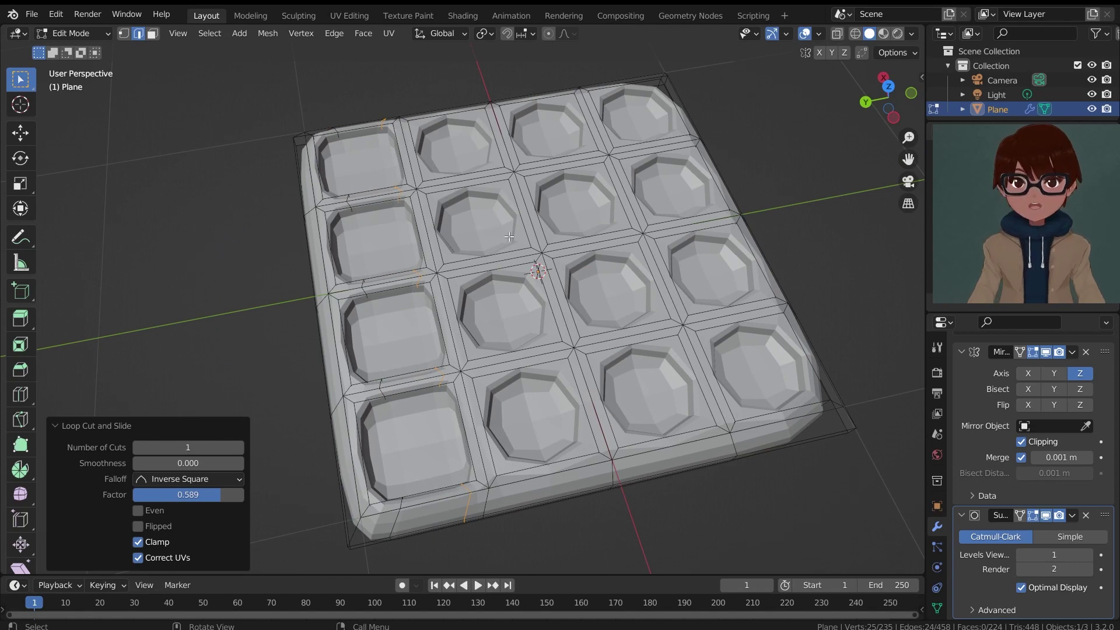
Add two edge loops through the second row of recesses from the +Y edge, slid toward opposite sides to factors of about 0.55 and 0.6
middle_click_drag(508, 236, 524, 239)
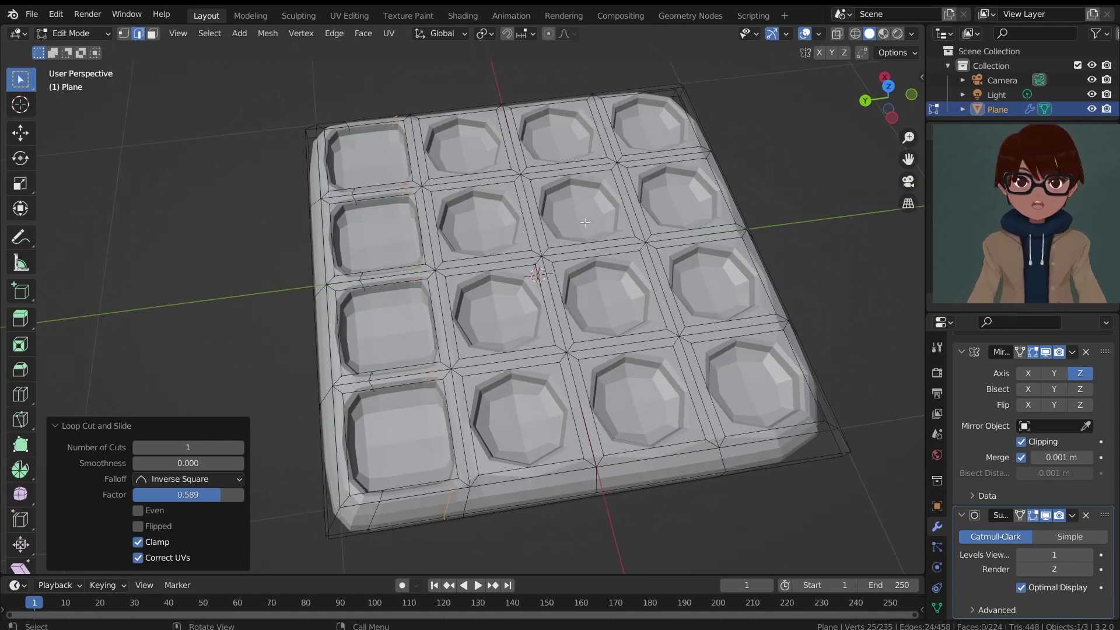
middle_click_drag(509, 181, 492, 178)
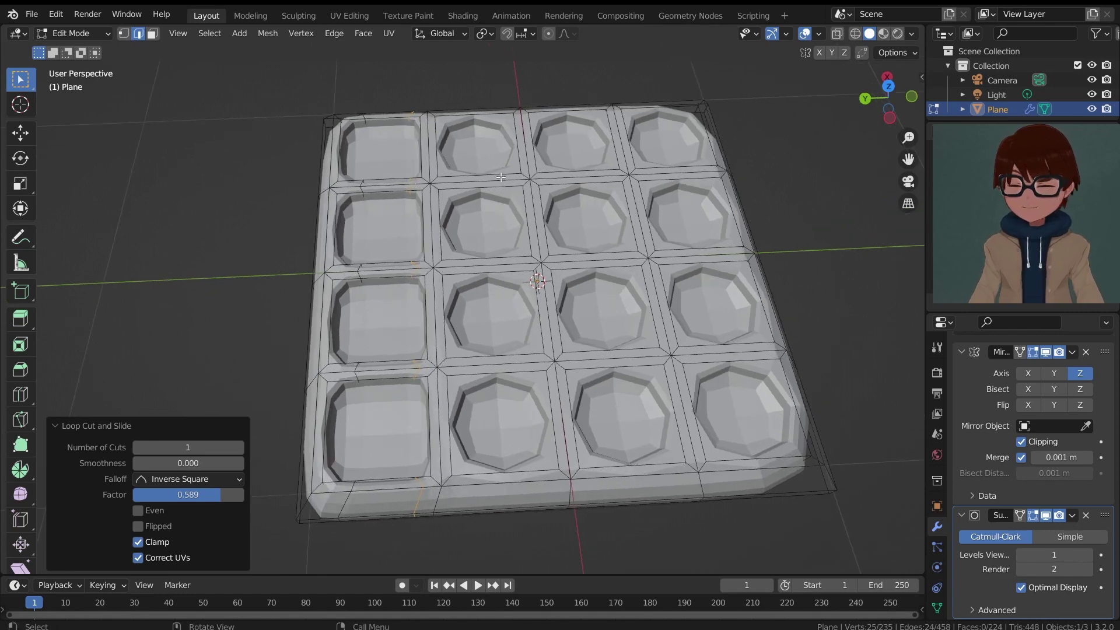
key("ctrl+r")
left_click(487, 176)
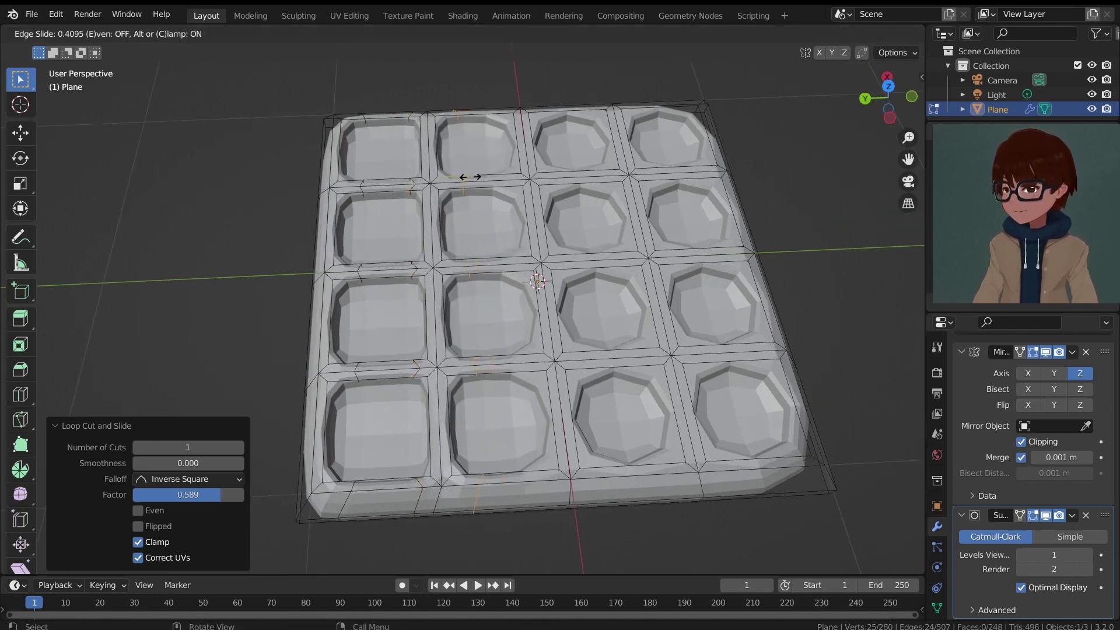
left_click(476, 177)
key("ctrl+r")
left_click(477, 177)
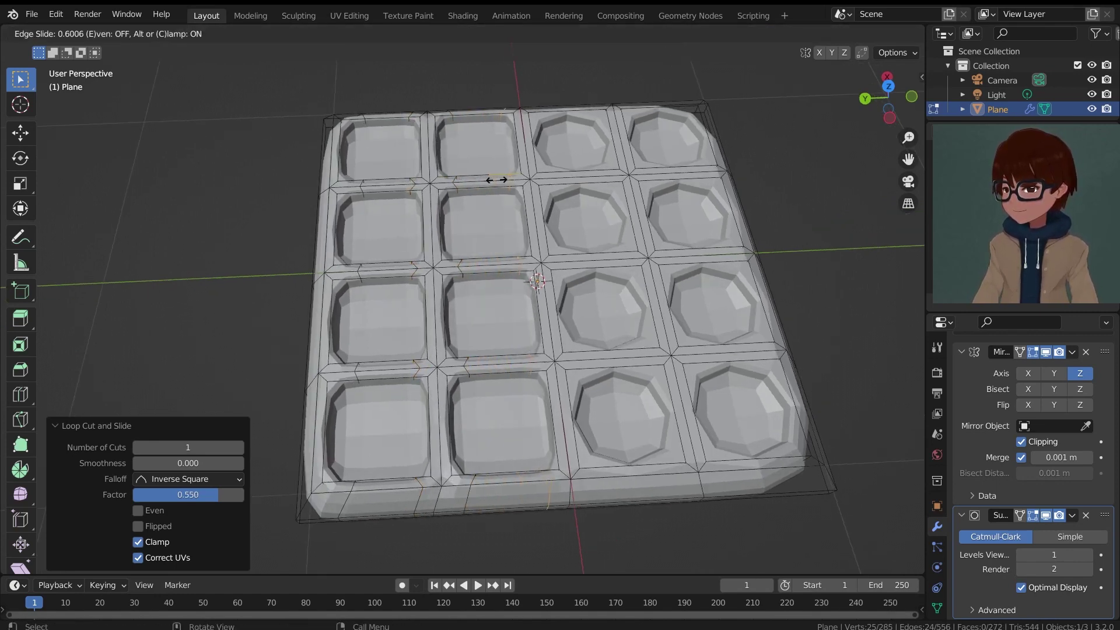
left_click(500, 175)
Add two edge loops through the third row of recesses from the +Y edge, slid toward opposite sides to factors of about 0.467 and 0.508
mouse_move(500, 175)
middle_mouse_down()
mouse_move(549, 200)
mouse_move(512, 193)
middle_mouse_up()
key("ctrl+r")
left_click(550, 199)
left_click(533, 194)
key("ctrl+r")
left_click(512, 192)
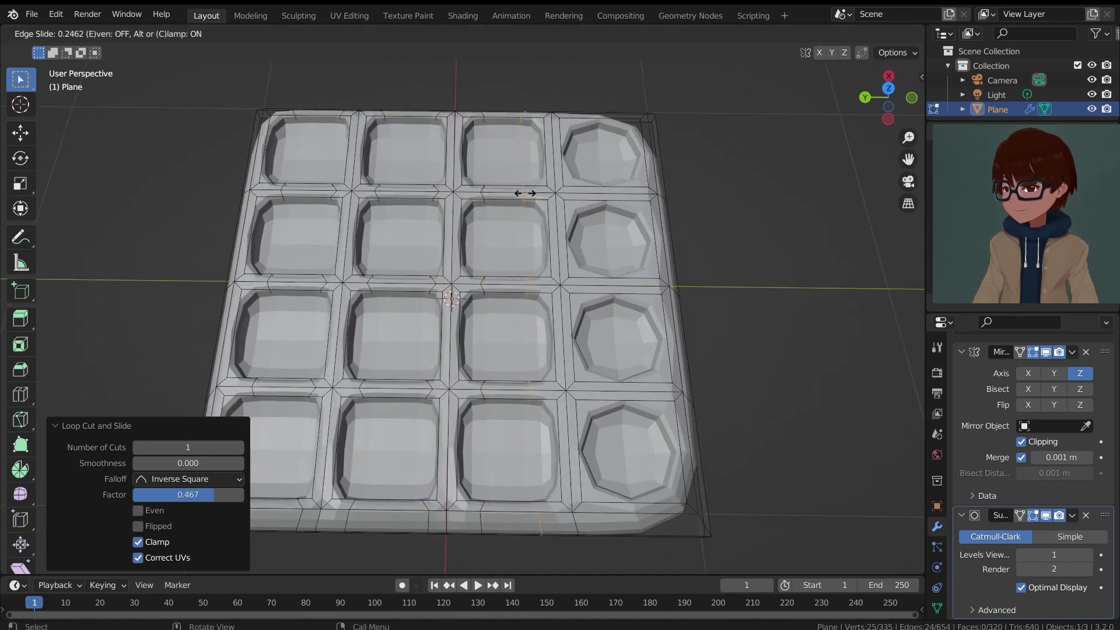
left_click(531, 193)
Add two edge loops through the last row of recesses at the -Y edge, slid toward its two opposite sides
key("ctrl+r")
left_click(602, 191)
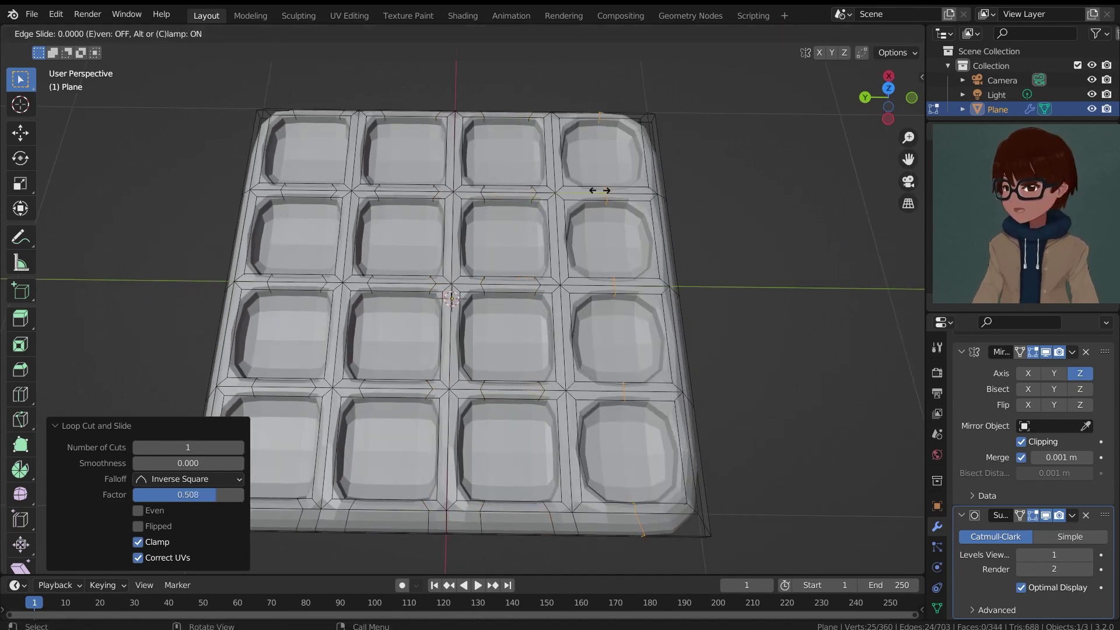
left_click(606, 192)
key("ctrl+r")
left_click(618, 197)
left_click(621, 199)
Return to Object Mode and shade the slab smooth
key("Tab")
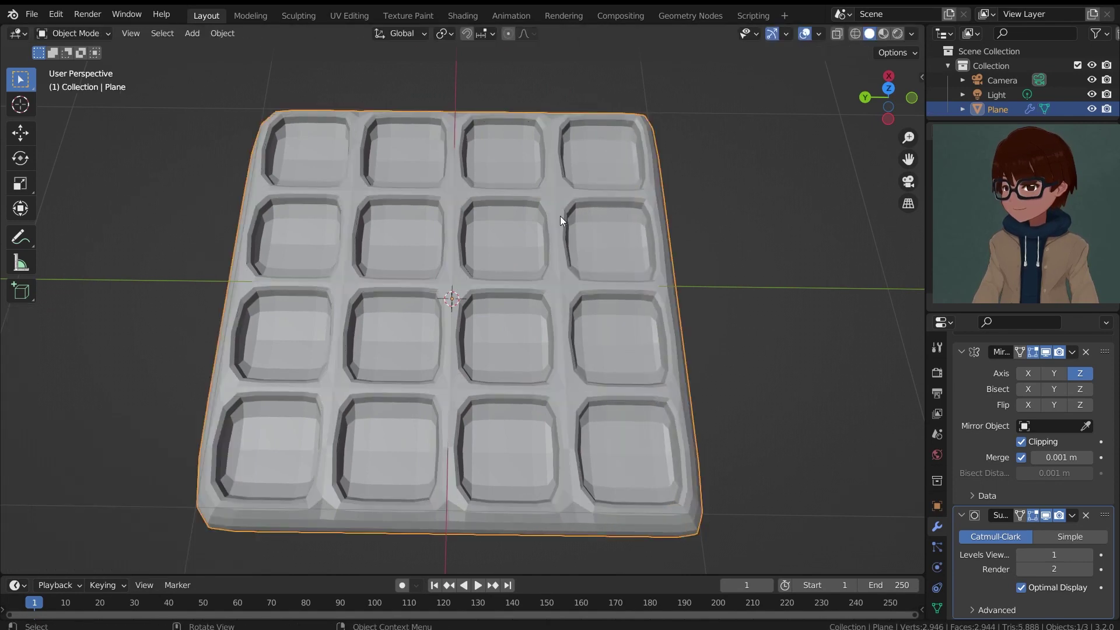
middle_click_drag(559, 215, 580, 242)
scroll(579, 242, "up", 4)
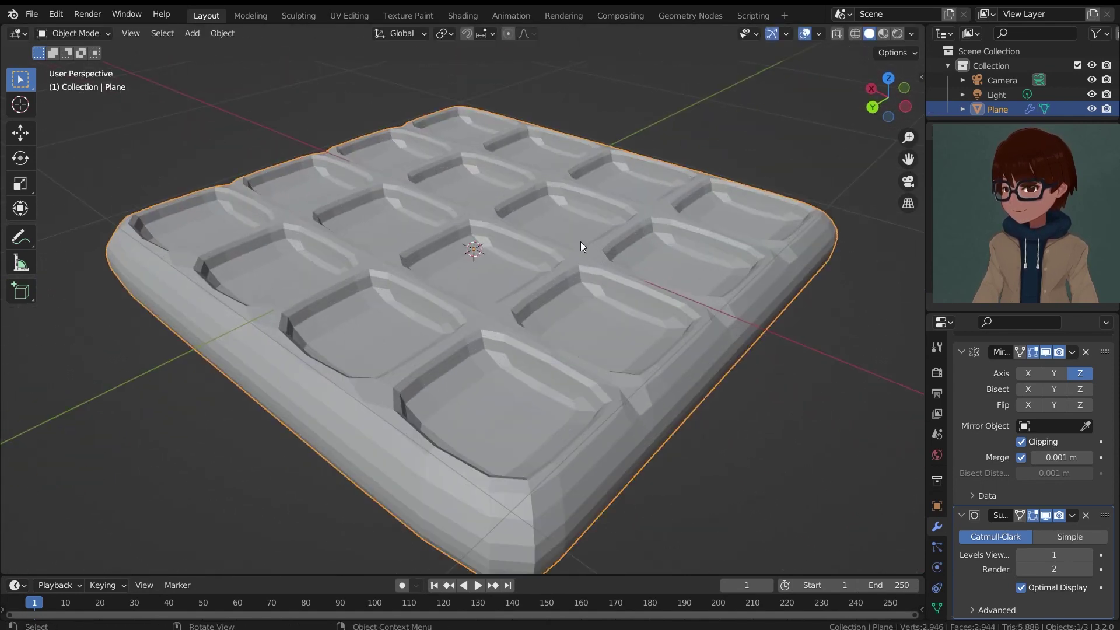
right_click(579, 209)
left_click(580, 200)
middle_click_drag(579, 200, 564, 234)
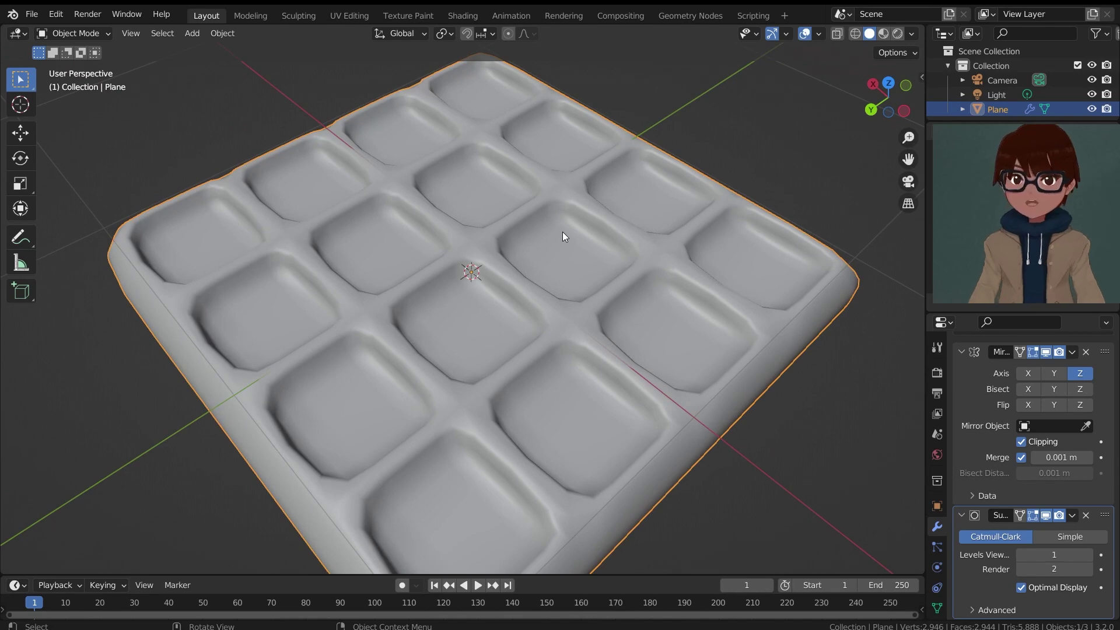
middle_click_drag(585, 241, 591, 281)
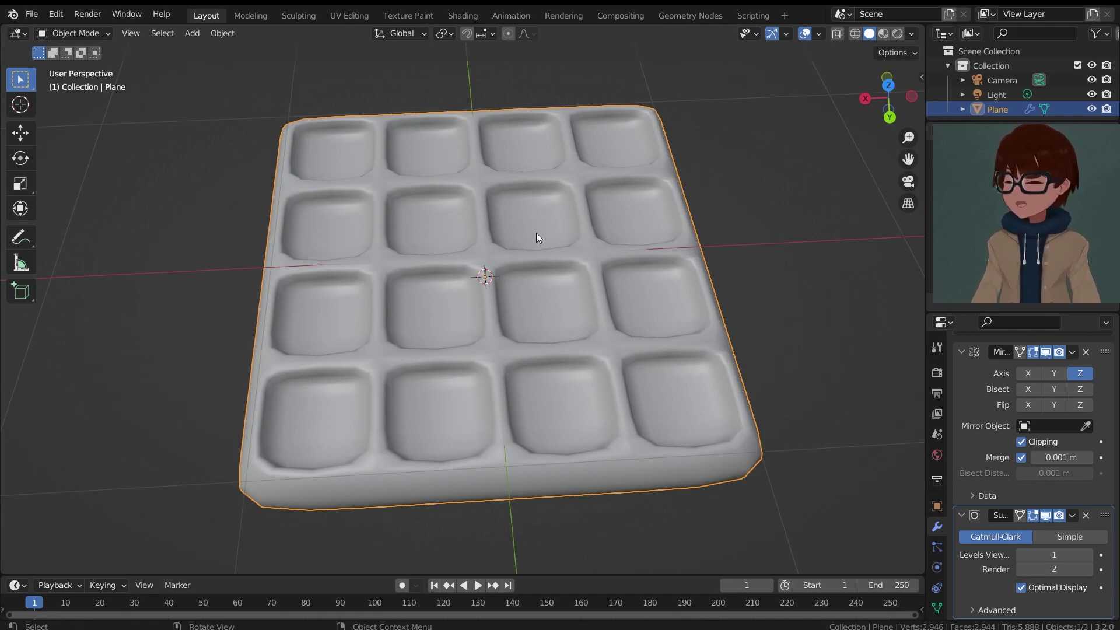
In Edit Mode, add a crosswise edge loop through the recesses at the +X edge, slid toward the outer rim to a factor of about -0.843
middle_click_drag(536, 233, 483, 253)
key("Tab")
scroll(535, 242, "up", 2)
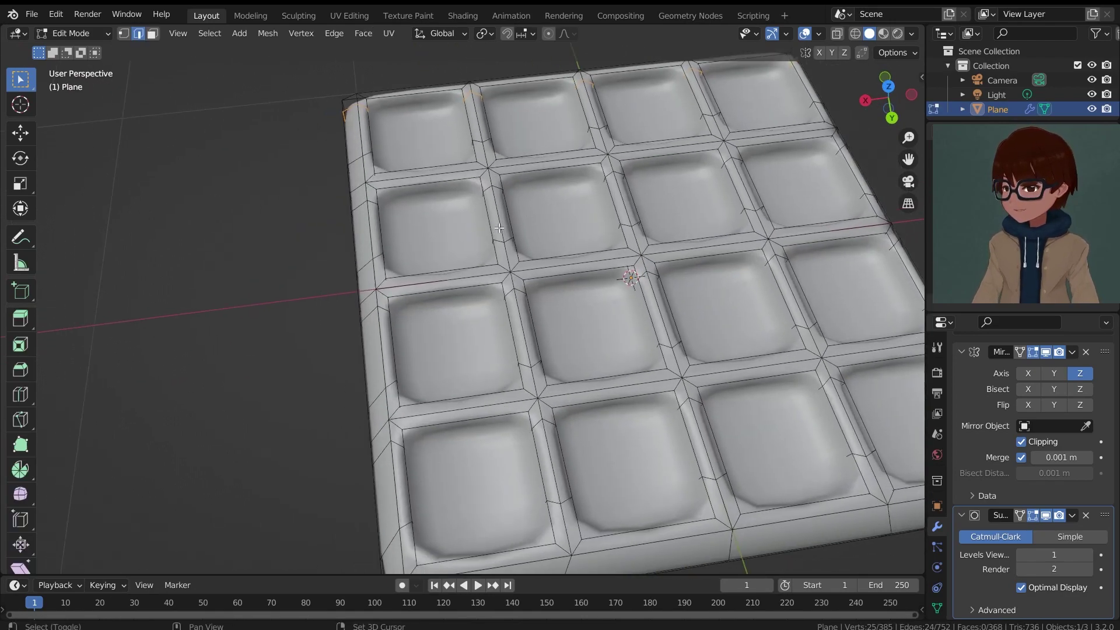
scroll(429, 183, "down", 3)
middle_click_drag(428, 183, 415, 216)
scroll(342, 269, "up", 3)
middle_click_drag(395, 355, 560, 446, "shift")
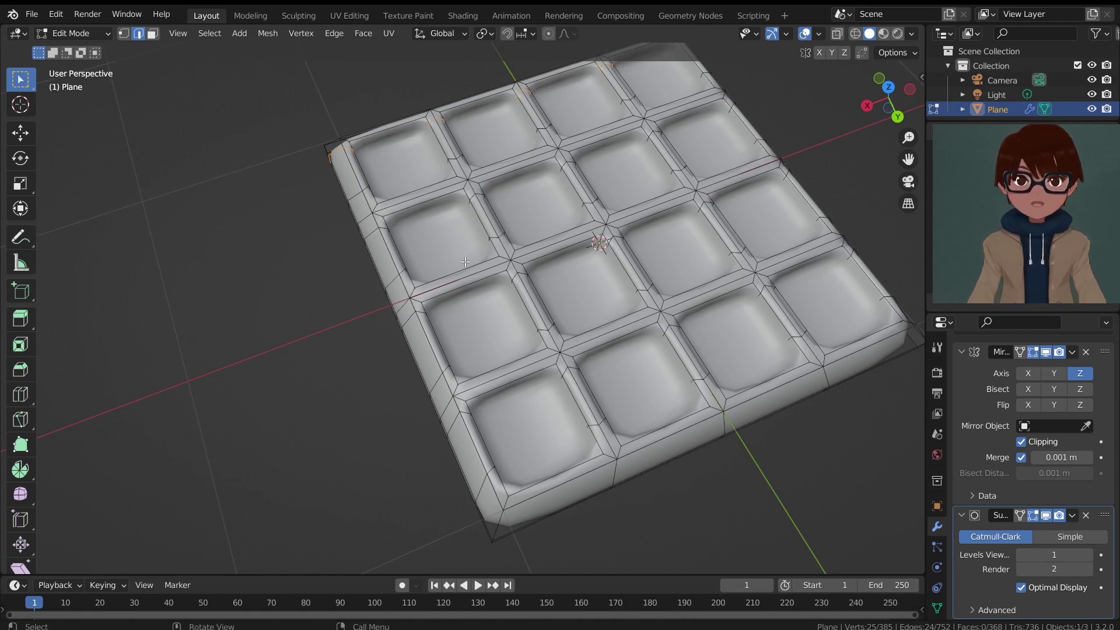
key("ctrl+r")
left_click(385, 155)
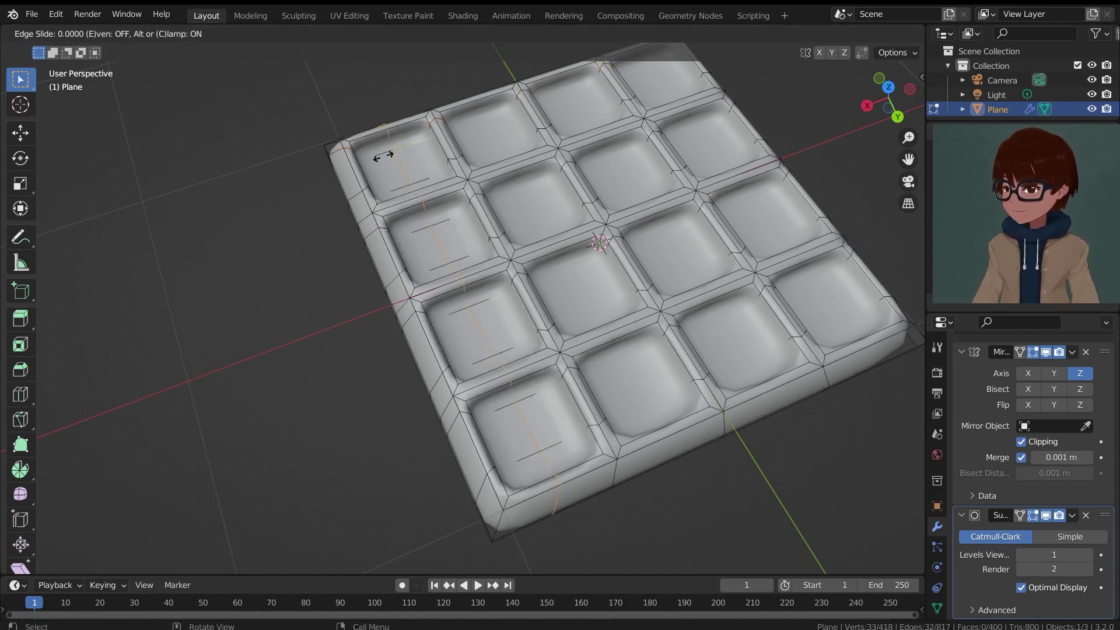
left_click(347, 174)
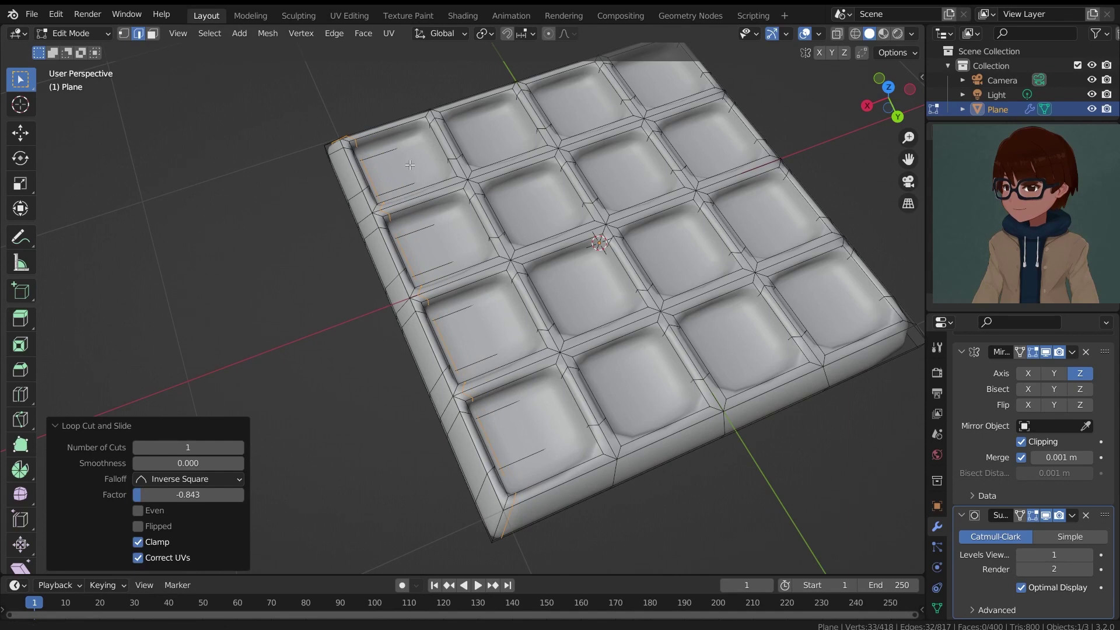
Set the Subdivision modifier's render level to 1
scroll(410, 165, "down", 3)
middle_click_drag(410, 166, 389, 150)
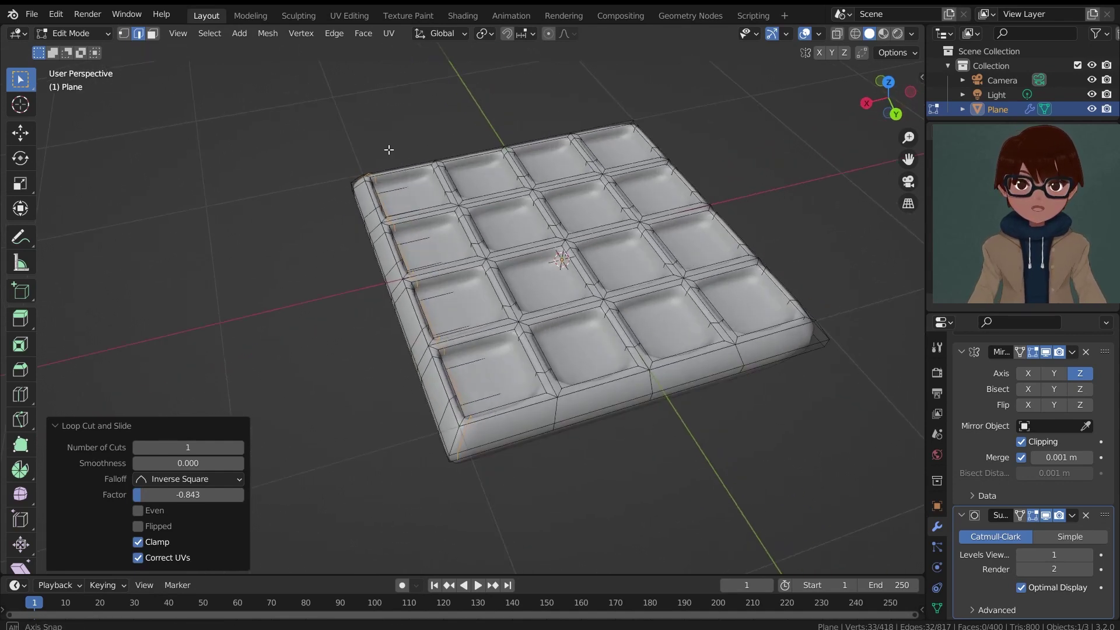
scroll(389, 150, "up", 2)
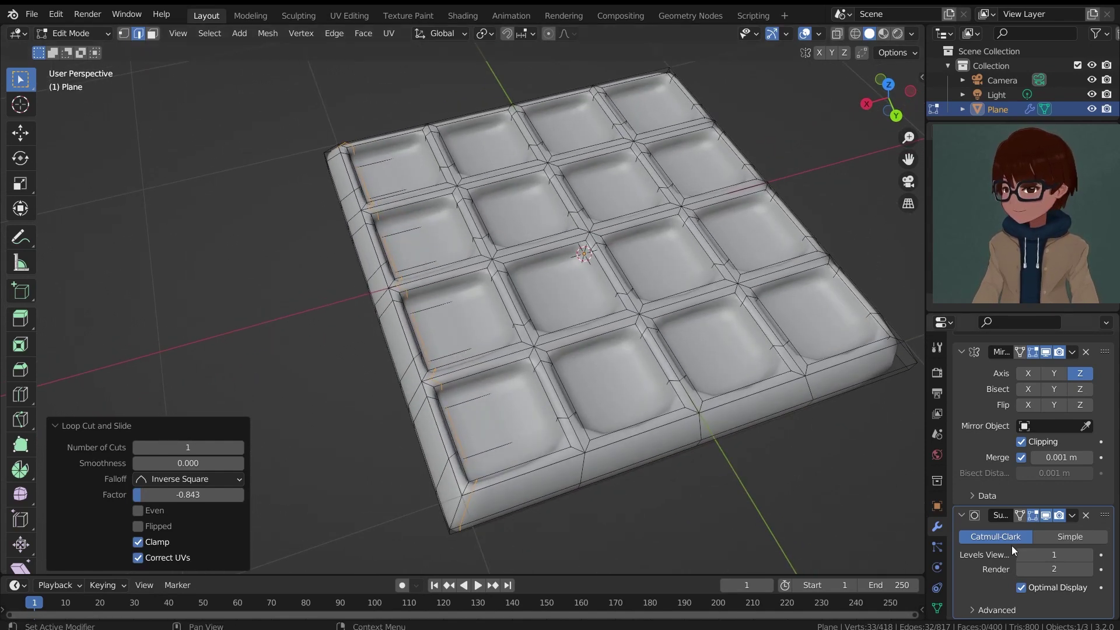
left_click(1053, 568)
type("1")
key("Return")
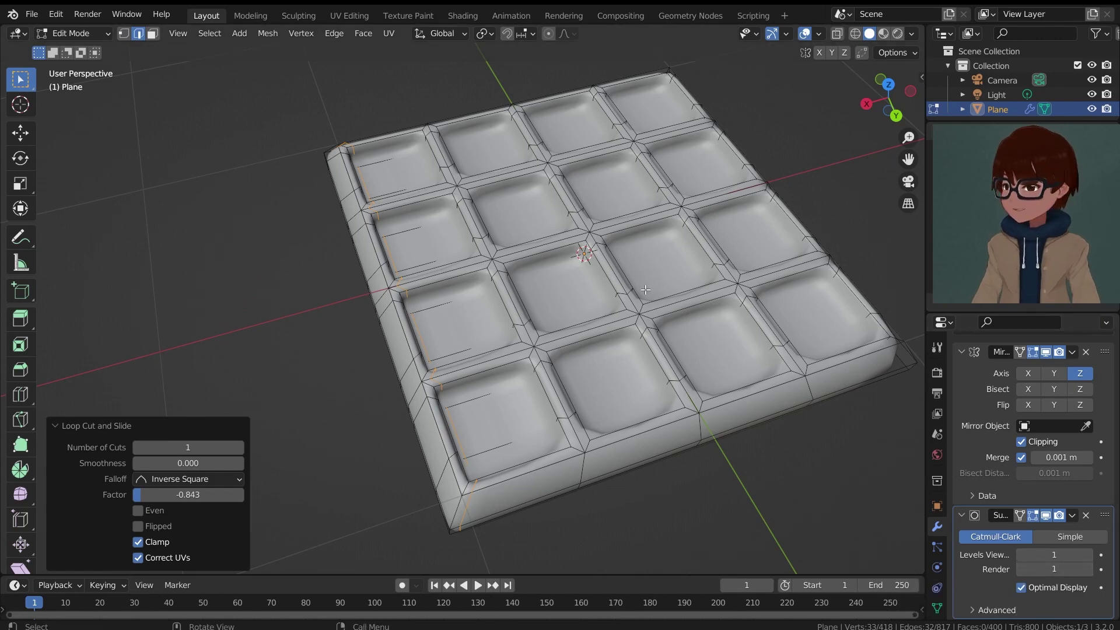
Add a second edge loop through the recesses at the +X edge, slid toward their inner side to a factor of about 0.773
middle_click_drag(404, 279, 414, 229)
key("ctrl+r")
left_click(440, 213)
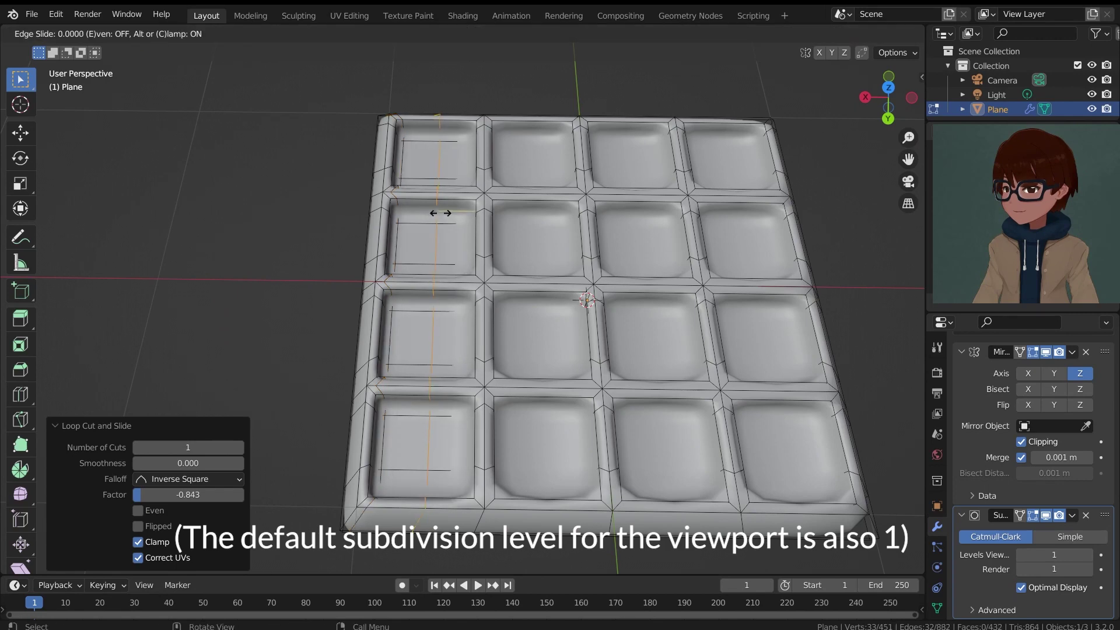
left_click(465, 218)
Add two edge loops through the second line of recesses from the +X edge, sliding the inner one to a factor of about 0.79
key("ctrl+r")
left_click(513, 210)
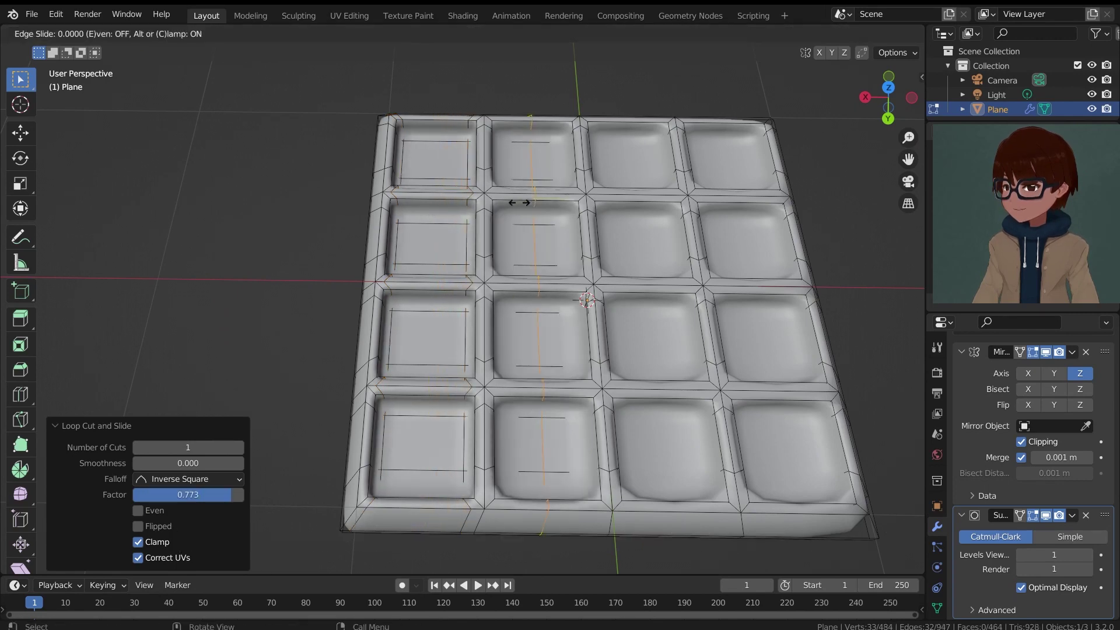
left_click(513, 208)
key("ctrl+r")
left_click(534, 202)
left_click(569, 208)
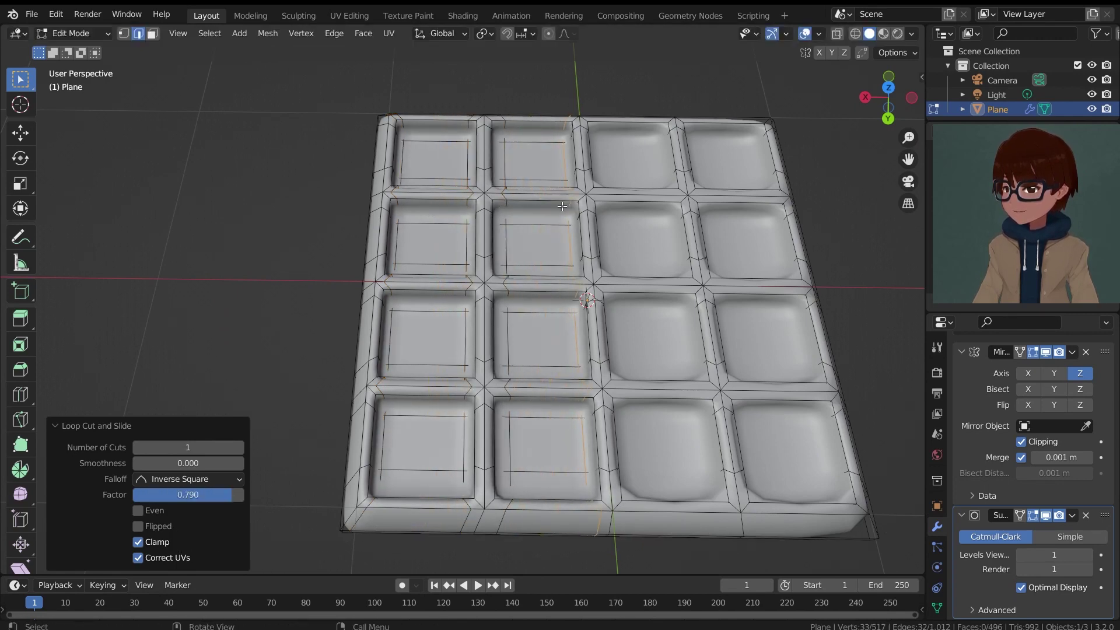
Add two edge loops through the third line of recesses from the +X edge, sliding the one nearer -X to a factor of about 0.606
middle_click_drag(568, 208, 534, 213)
left_click(570, 210)
left_click(543, 211)
key("ctrl+r")
left_click(535, 212)
left_click(617, 216)
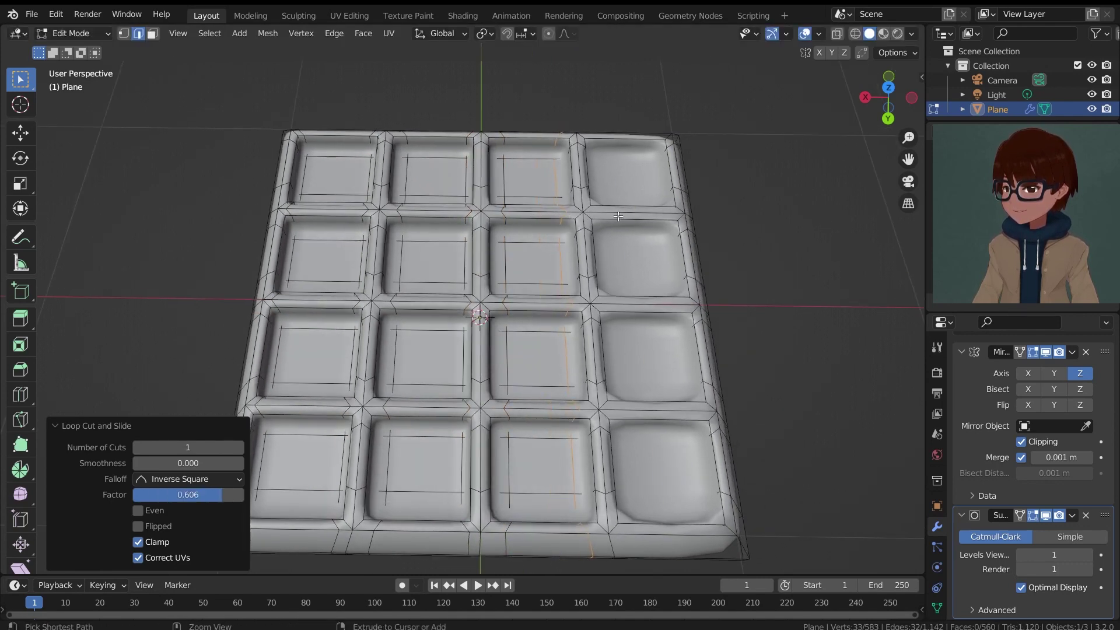
Add two edge loops through the recesses at the -X edge, sliding the inner one to a factor of about 0.616, and return to Object Mode
key("ctrl+r")
left_click(618, 216)
left_click(595, 218)
key("ctrl+r")
left_click(639, 218)
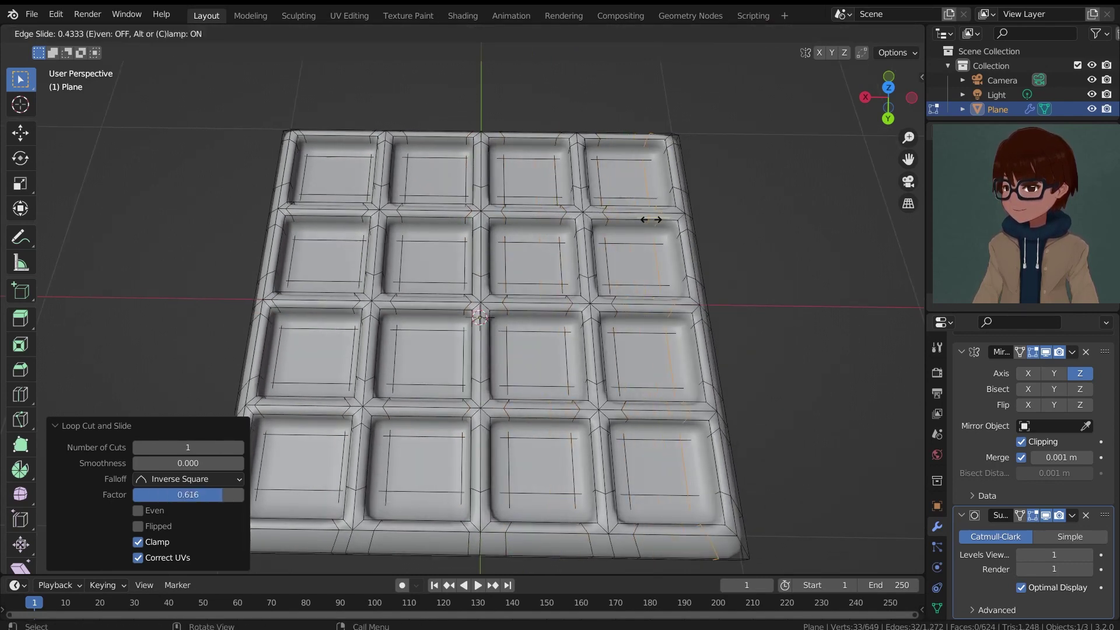
left_click(650, 219)
key("Tab")
scroll(610, 230, "down", 3)
middle_click_drag(648, 205, 461, 283)
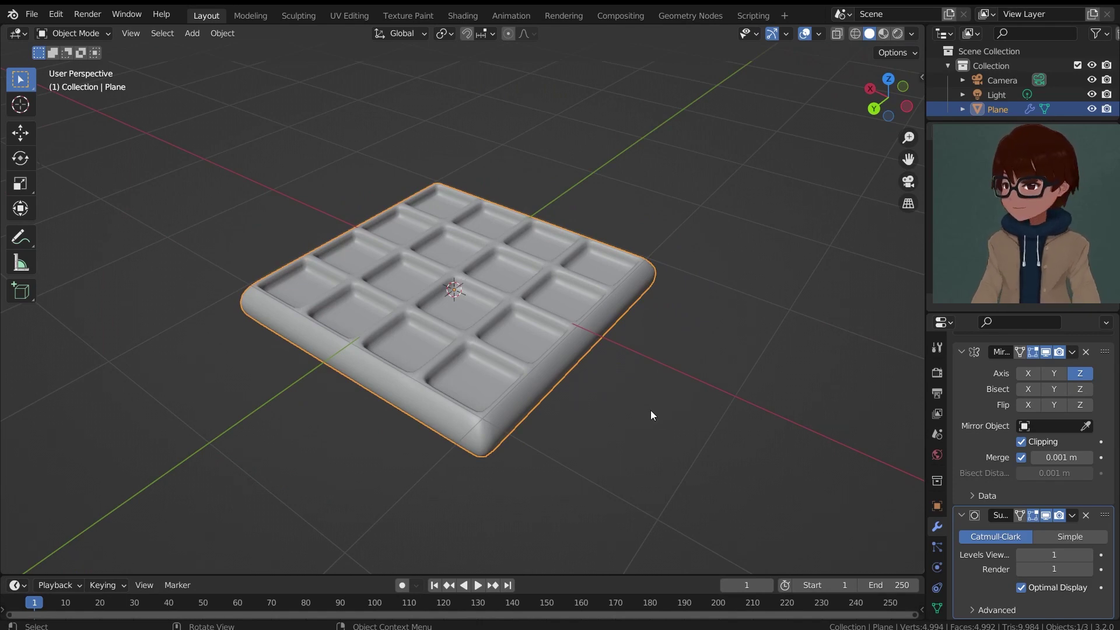
Rename the waffle object as Waffle.001 in its object properties
left_click(936, 506)
scroll(991, 432, "up", 3)
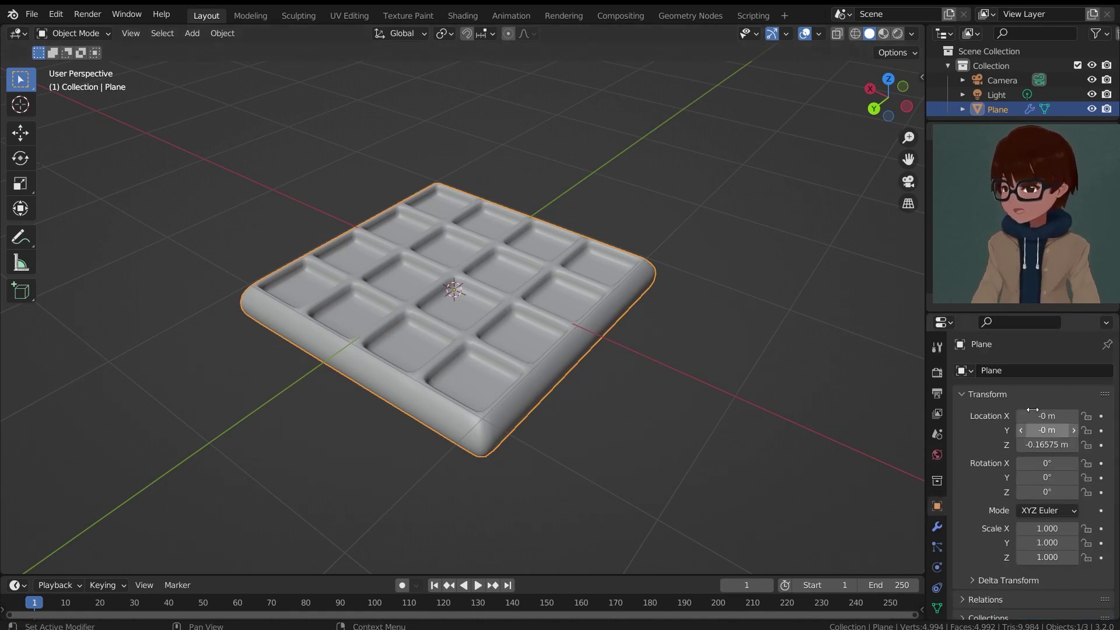
left_click(1020, 376)
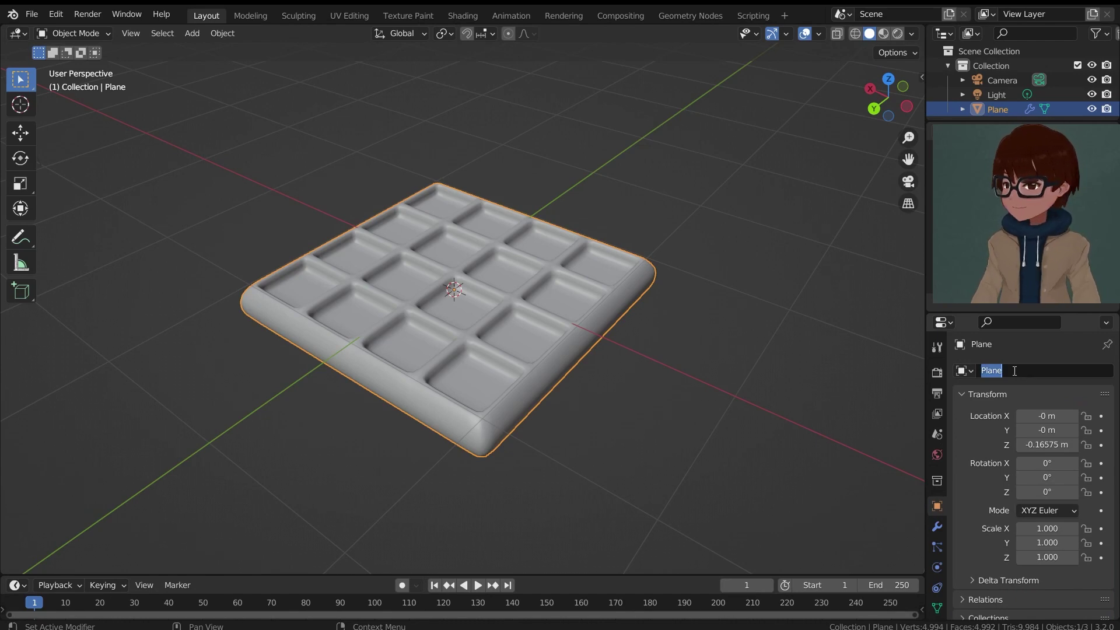
type("Wa")
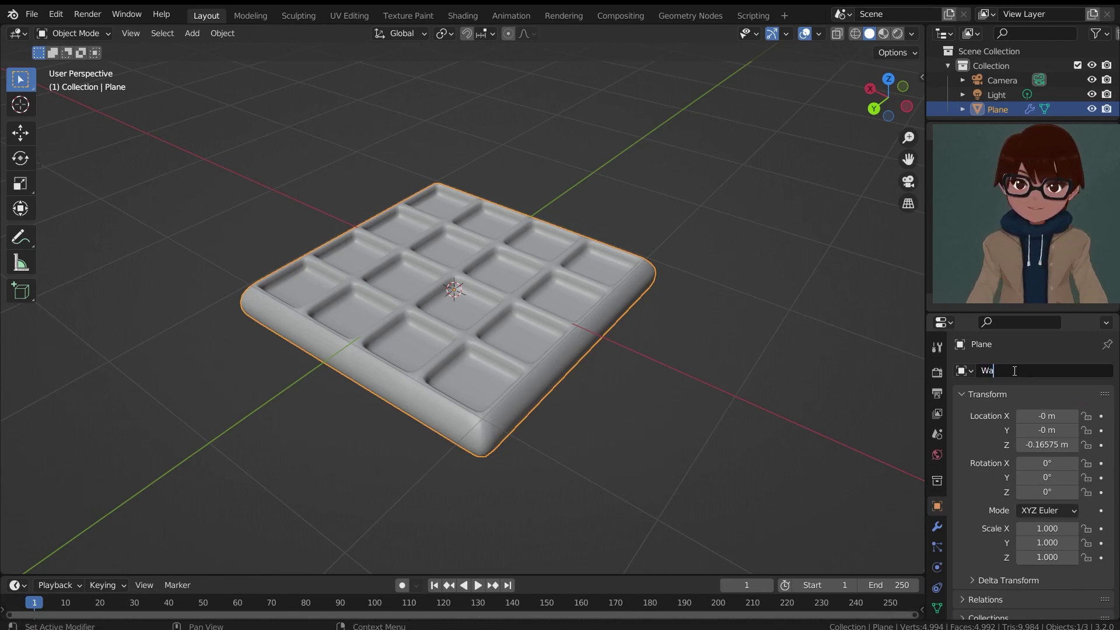
type("ffle_")
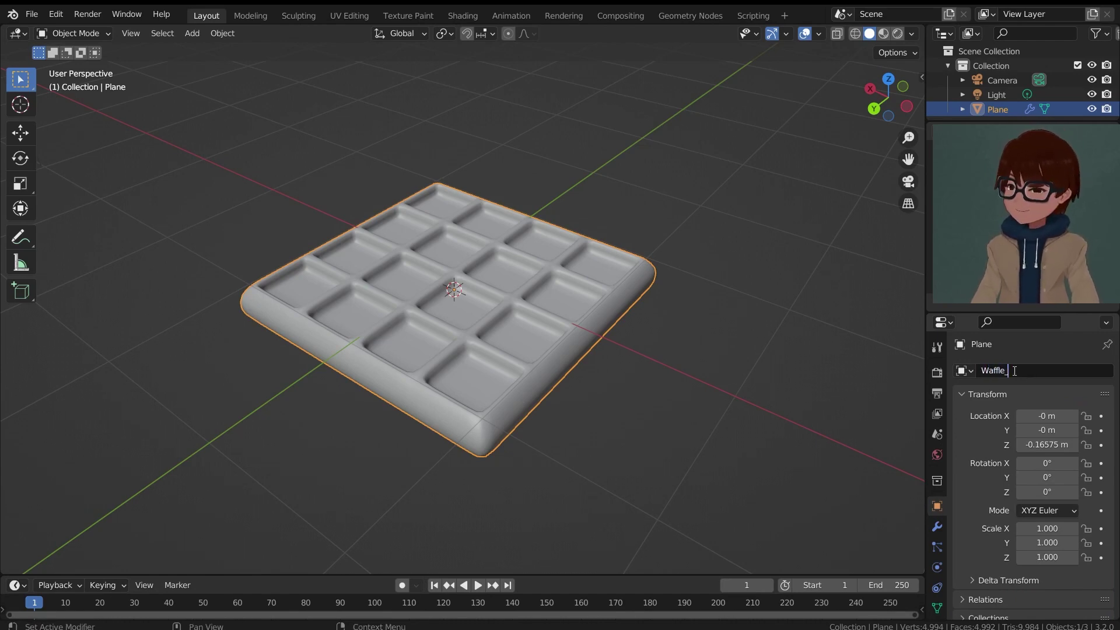
key("BackSpace")
type(".001")
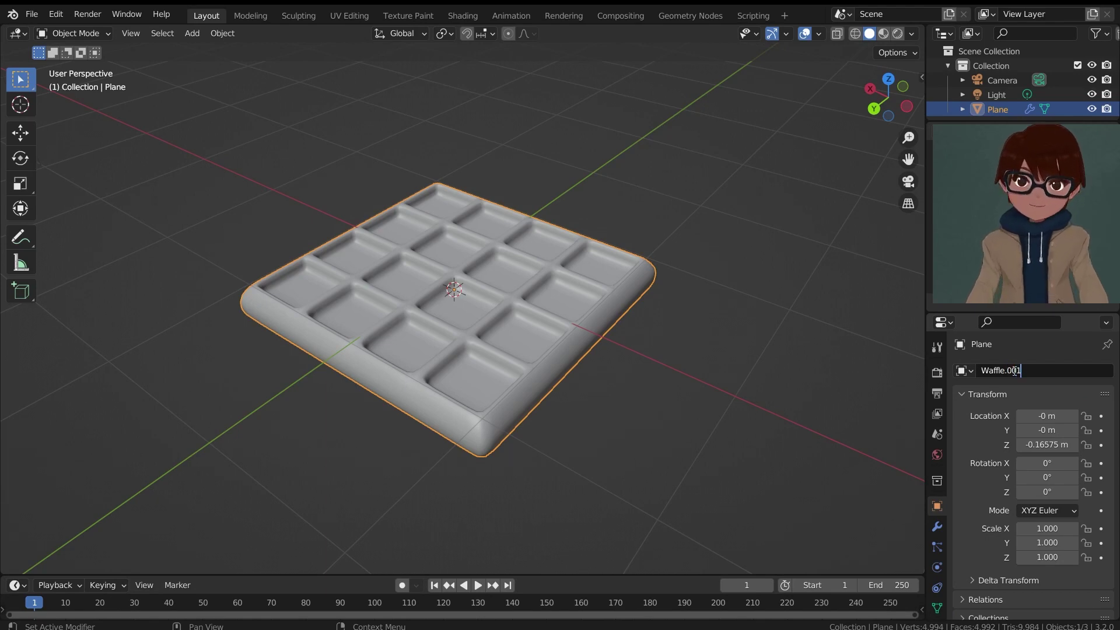
key("Return")
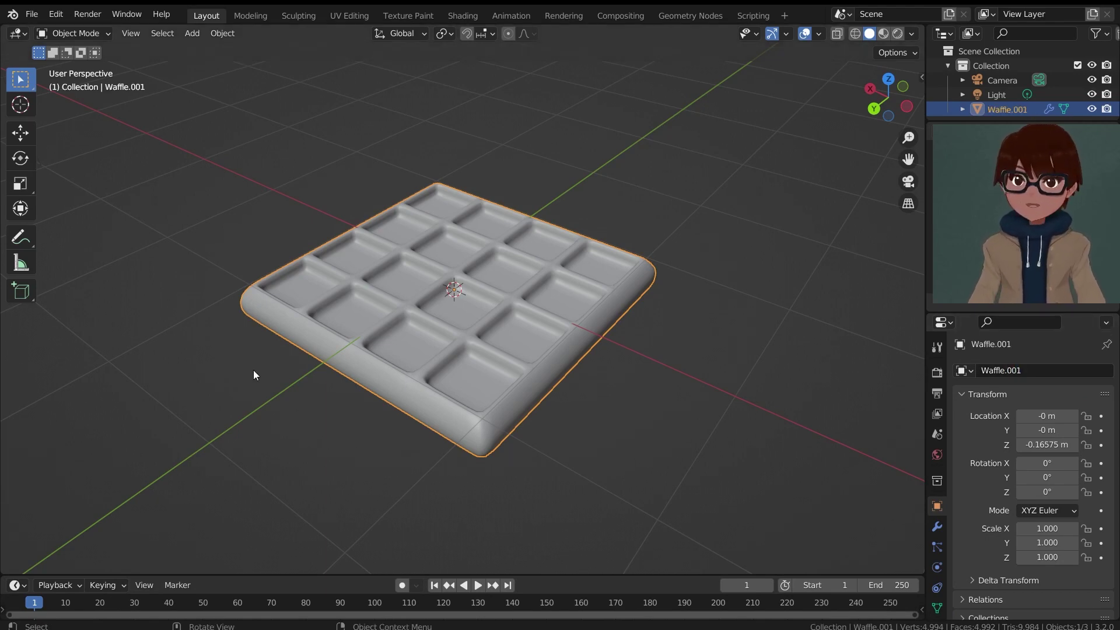
Duplicate the waffle and place the copy about 0.307 m higher along the global Z axis
middle_click_drag(454, 414, 622, 404)
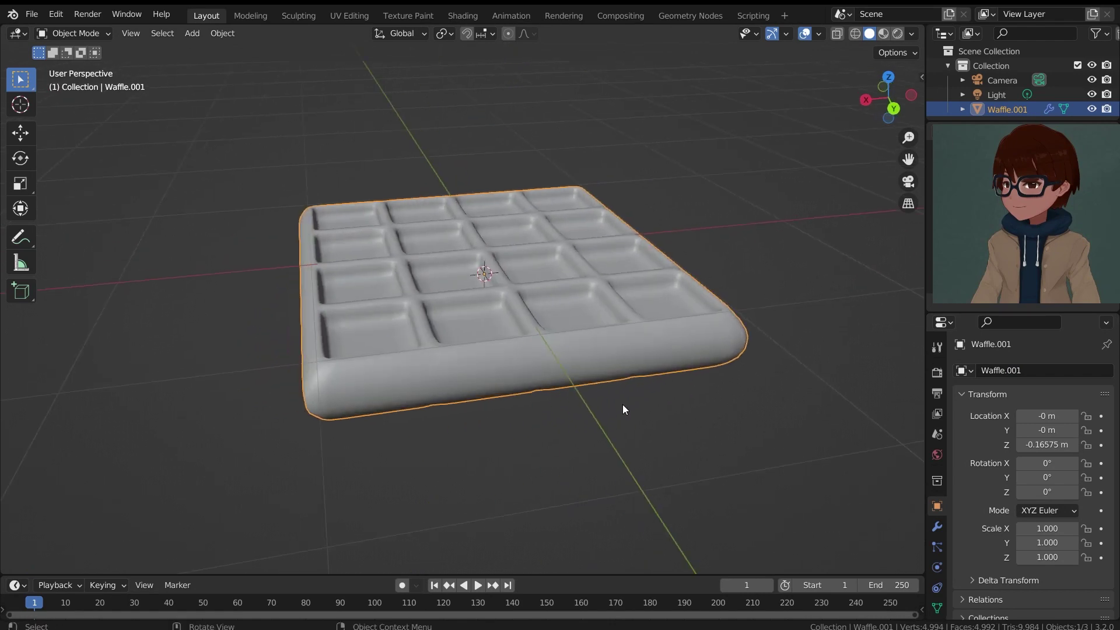
key("shift+d")
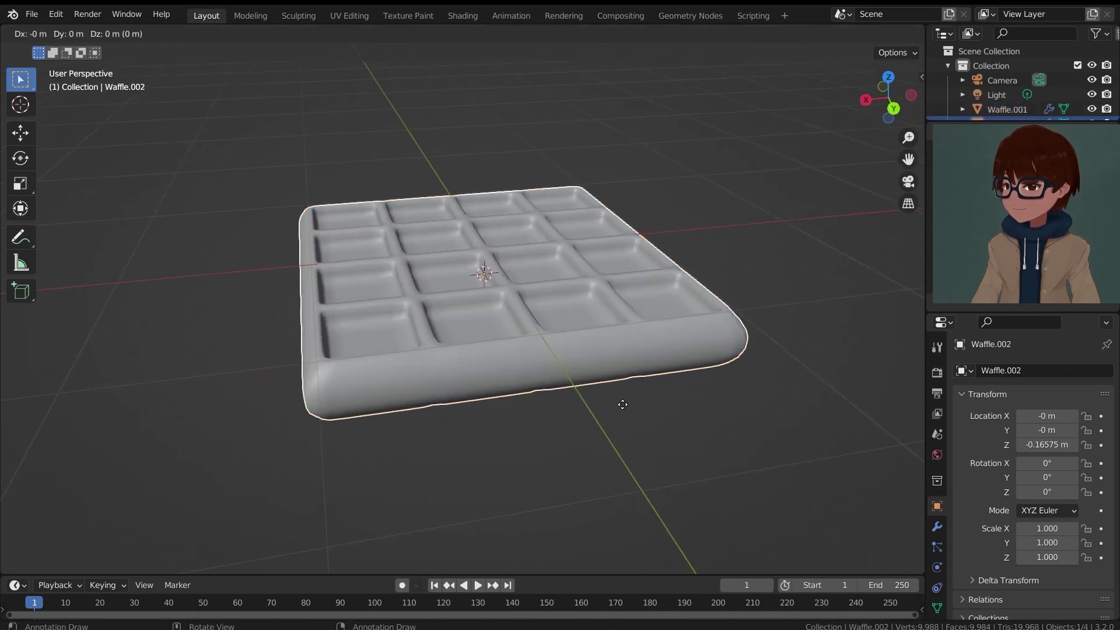
key("z")
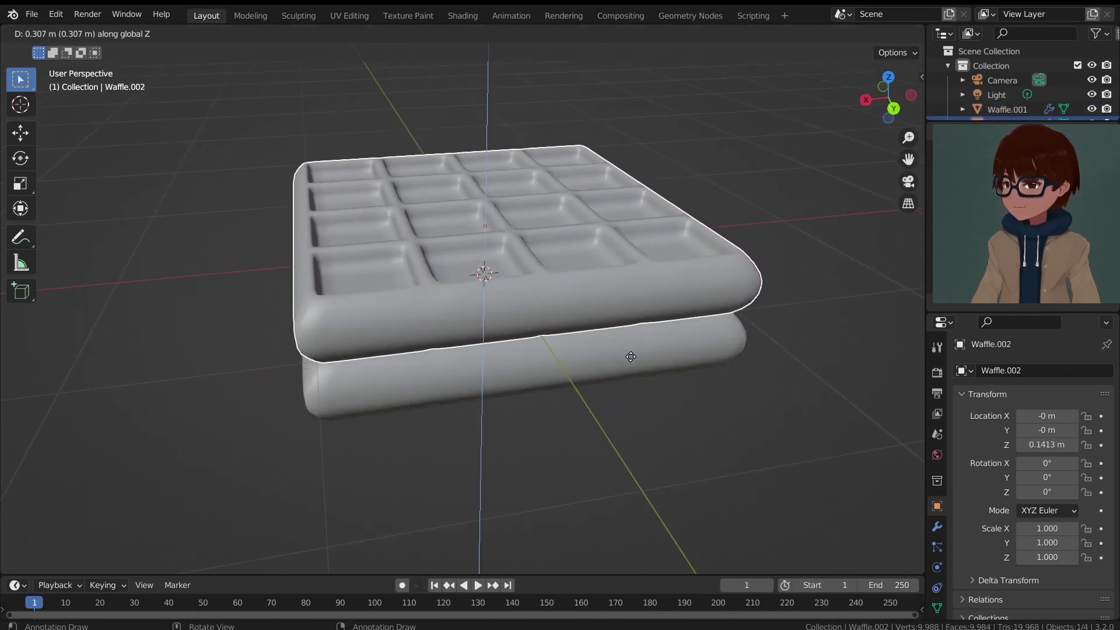
left_click(634, 348)
middle_click_drag(635, 343, 637, 355)
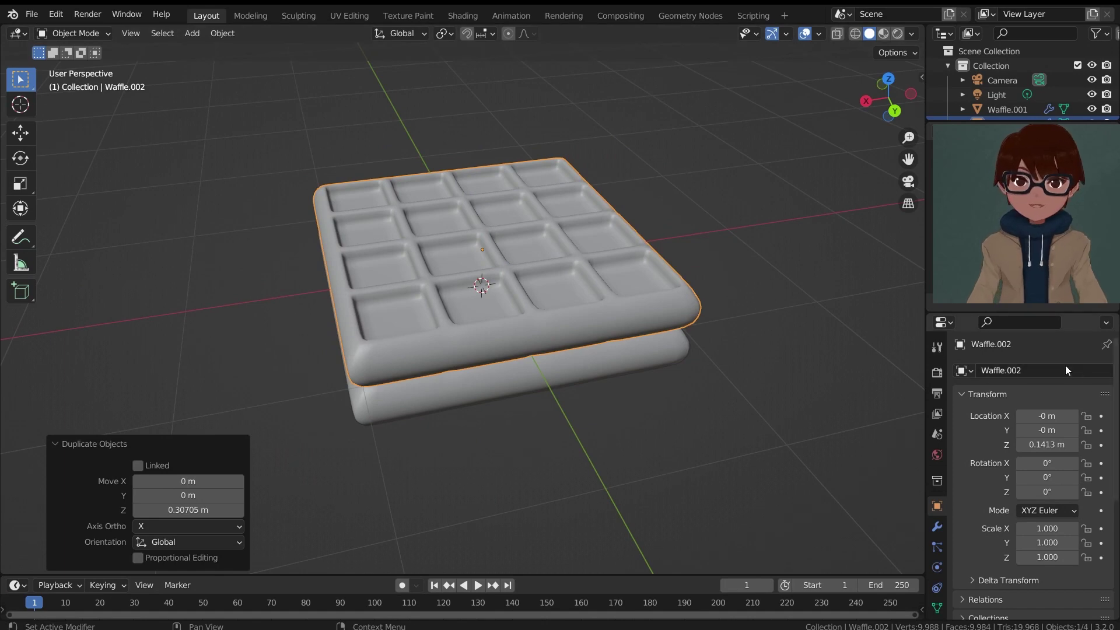
Rotate the upper waffle about 34.6° around the global Z axis
key("r")
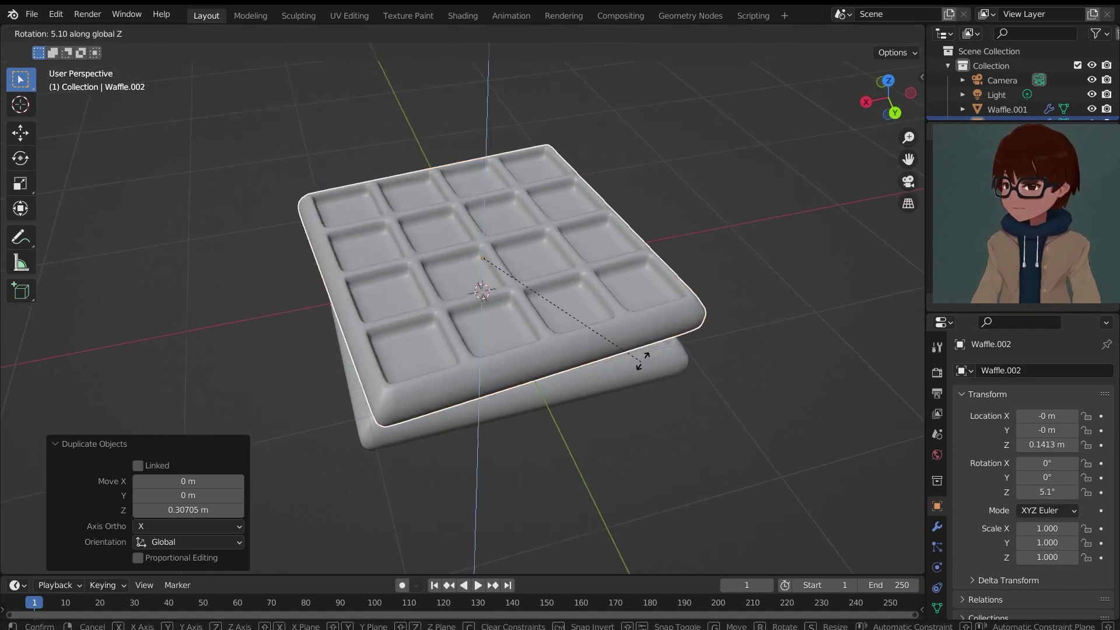
key("z")
left_click(668, 293)
middle_click_drag(668, 293, 558, 282)
Shift the upper waffle horizontally, with height locked, to about X 0.239 m and Y 0.131 m
key("g")
key("shift+z")
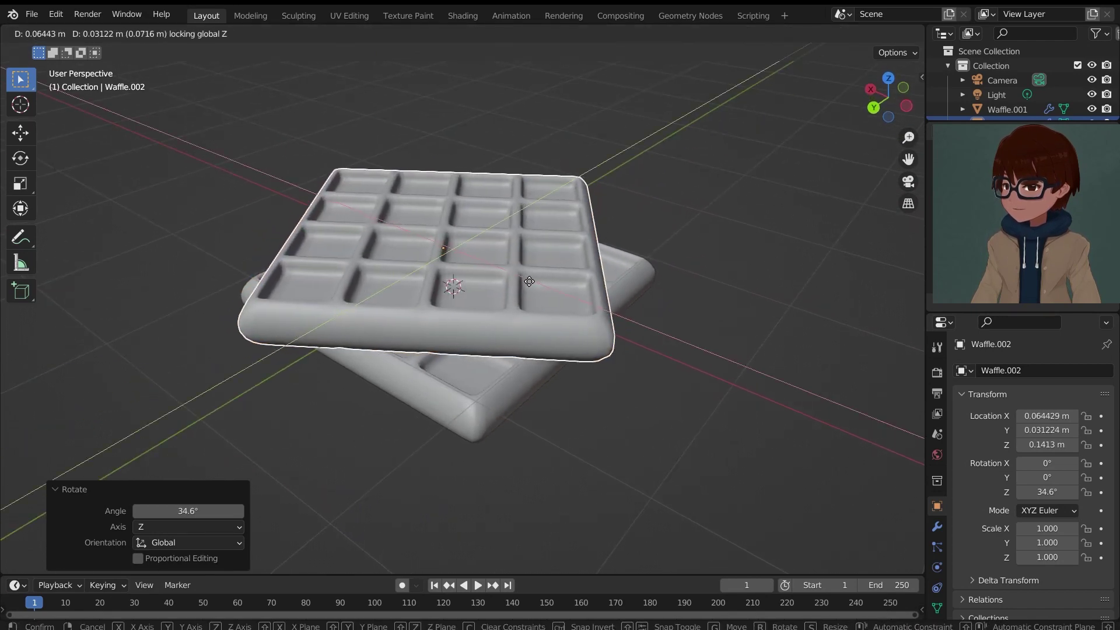
left_click(516, 284)
middle_click_drag(628, 347, 626, 210)
left_click(514, 286)
scroll(513, 283, "up", 3)
scroll(632, 249, "down", 1)
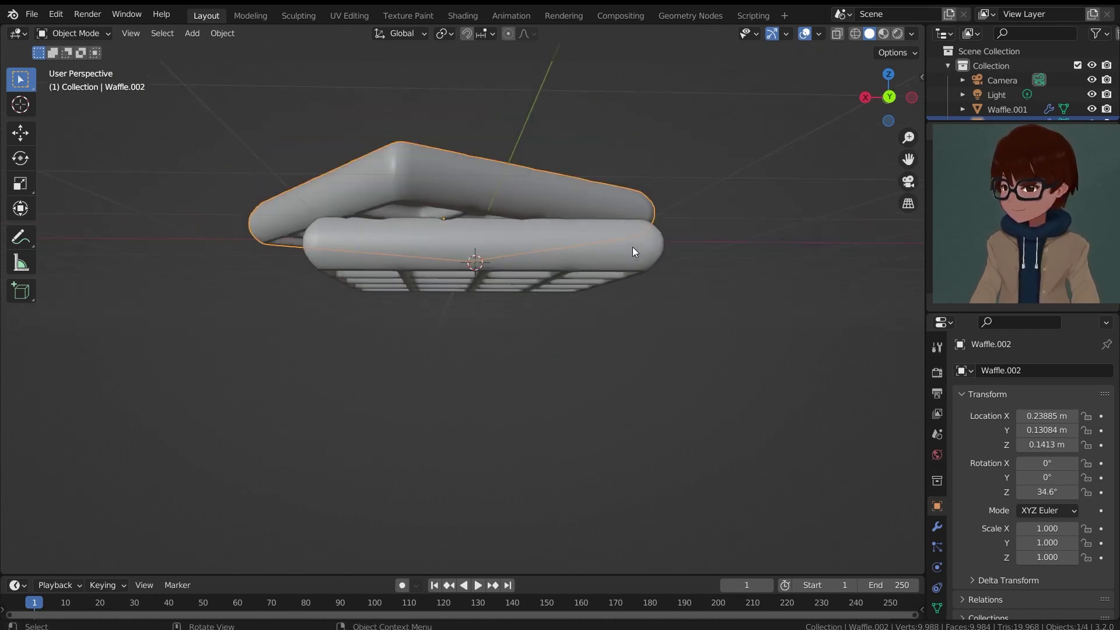
middle_click_drag(624, 254, 590, 317)
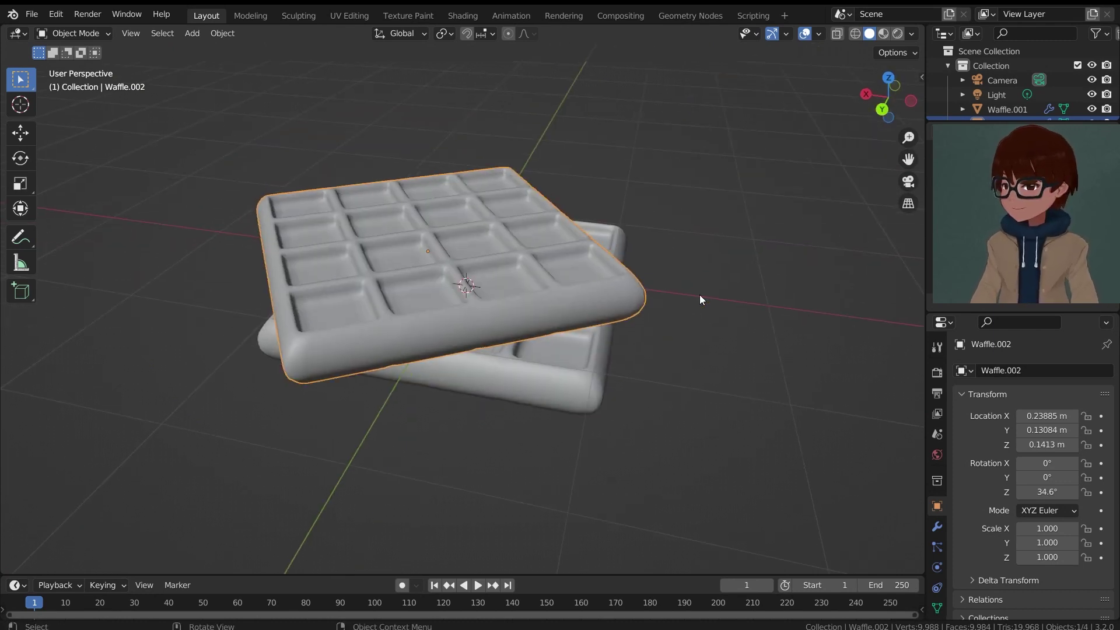
Add a mesh circle with 32 vertices and a 1 m radius at the 3D cursor
key("shift+a")
mouse_move(558, 133)
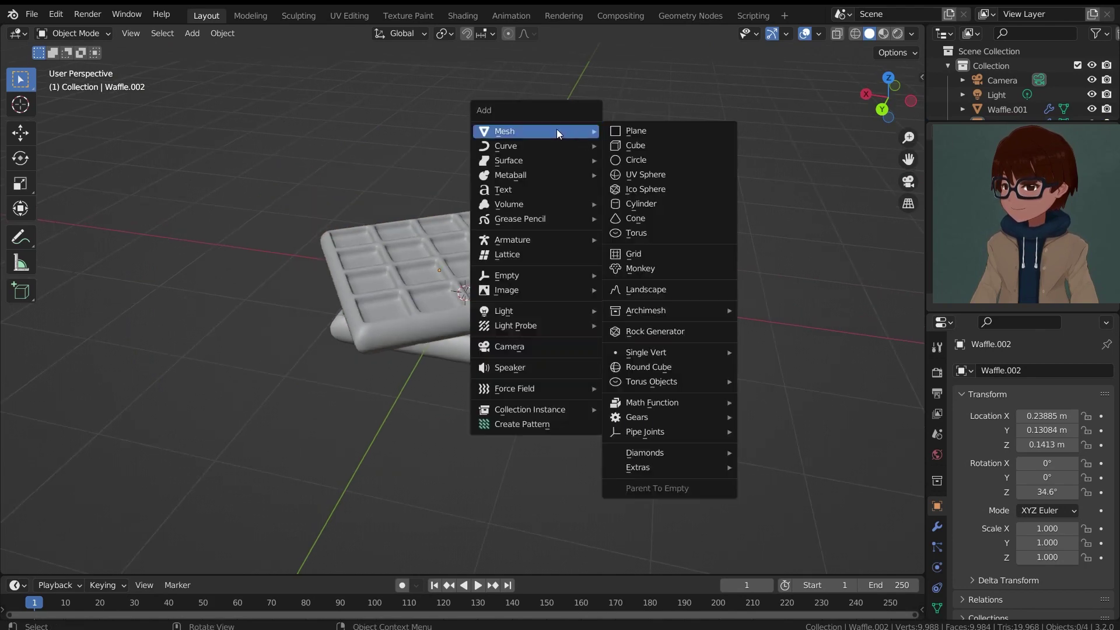
left_click(690, 159)
mouse_move(688, 158)
middle_mouse_down()
mouse_move(577, 240)
mouse_move(588, 176)
mouse_move(228, 170)
middle_mouse_up()
key("shift+z")
mouse_move(471, 245)
middle_mouse_down()
mouse_move(469, 263)
mouse_move(524, 281)
mouse_move(657, 260)
mouse_move(647, 312)
mouse_move(613, 326)
middle_mouse_up()
key("shift+z")
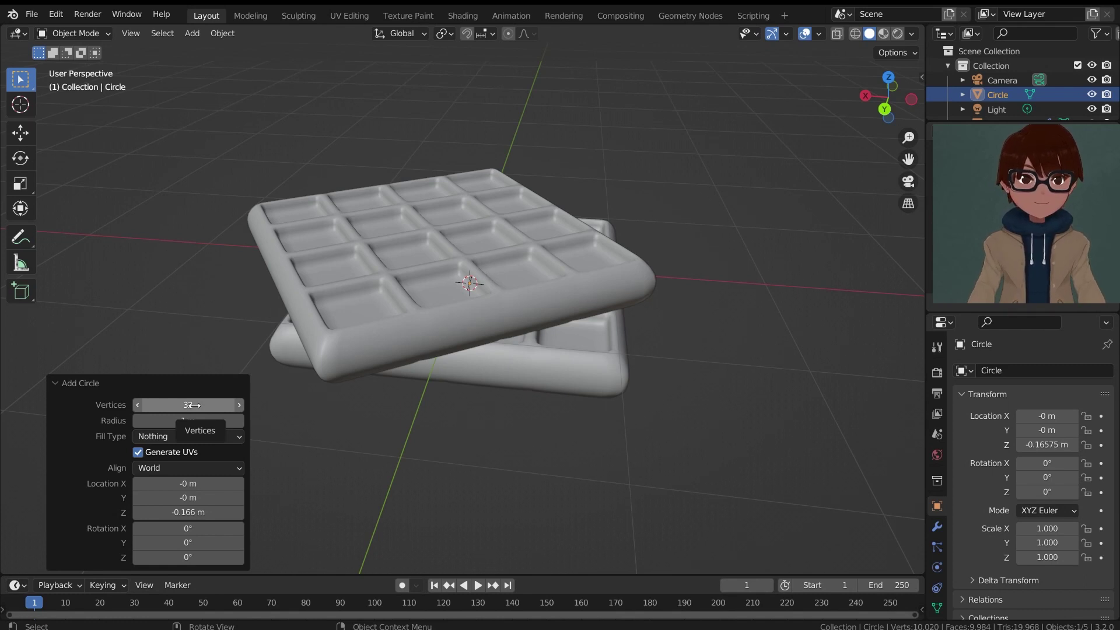
Scale the circle up by about 2.081 so that it surrounds both waffles
middle_click_drag(603, 308, 581, 317)
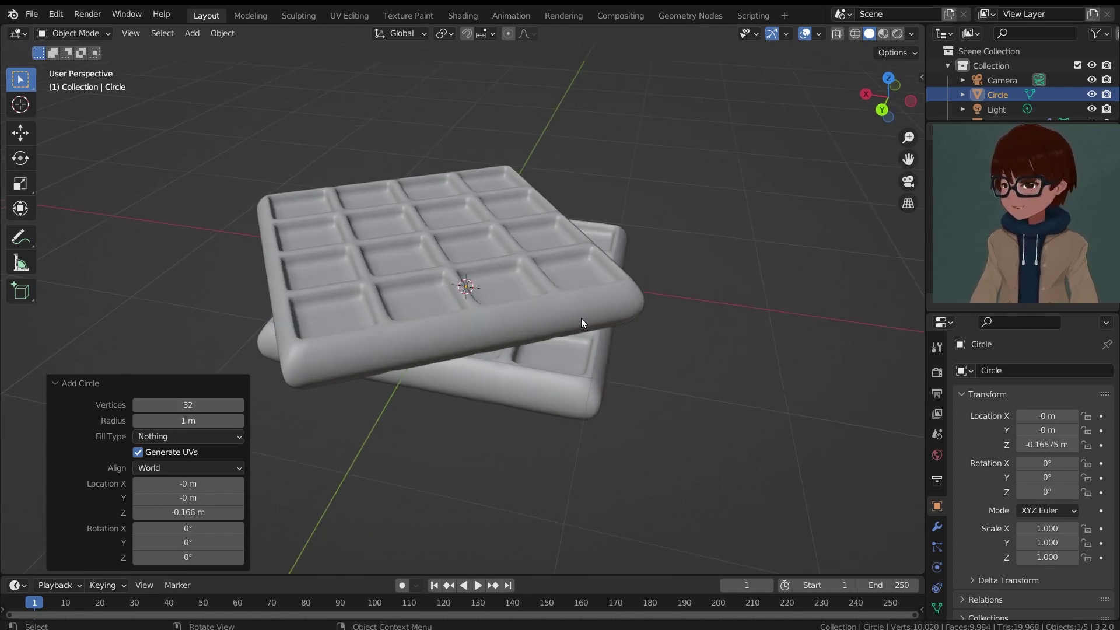
key("s")
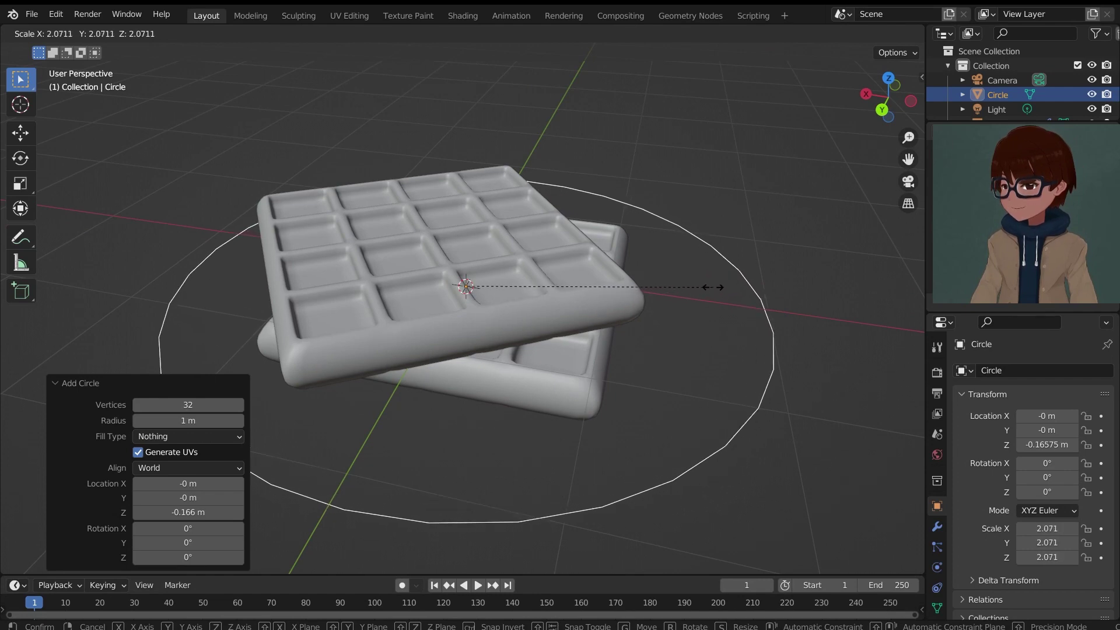
left_click(720, 285)
middle_click_drag(622, 334, 562, 315)
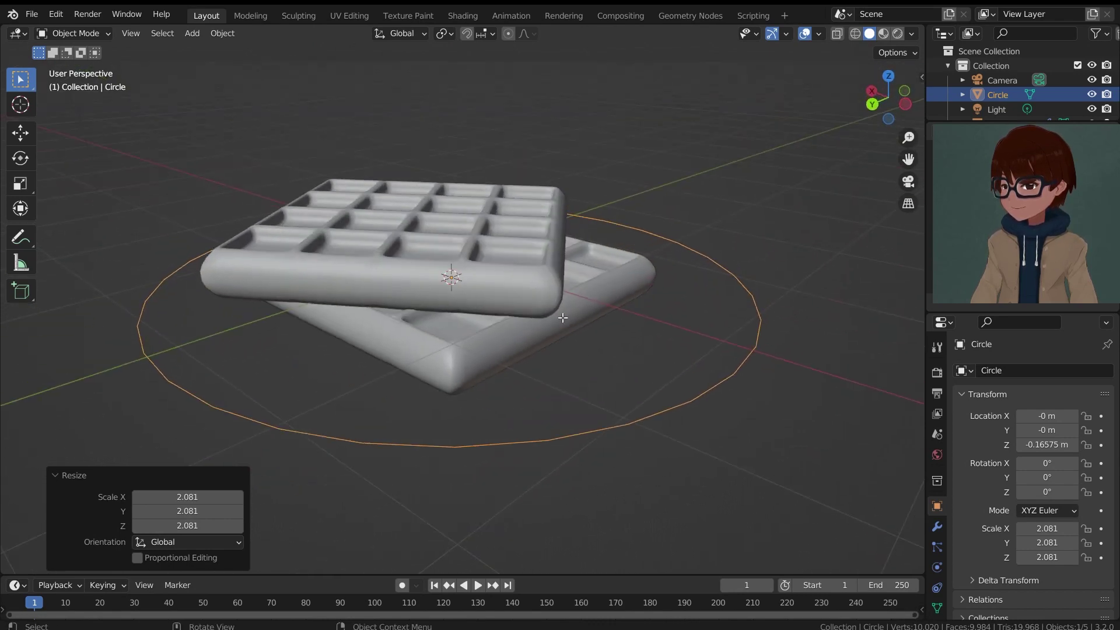
In Edit Mode, extrude the whole circle edge inward at a scale of about 0.926 to form the plate's rim
key("Tab")
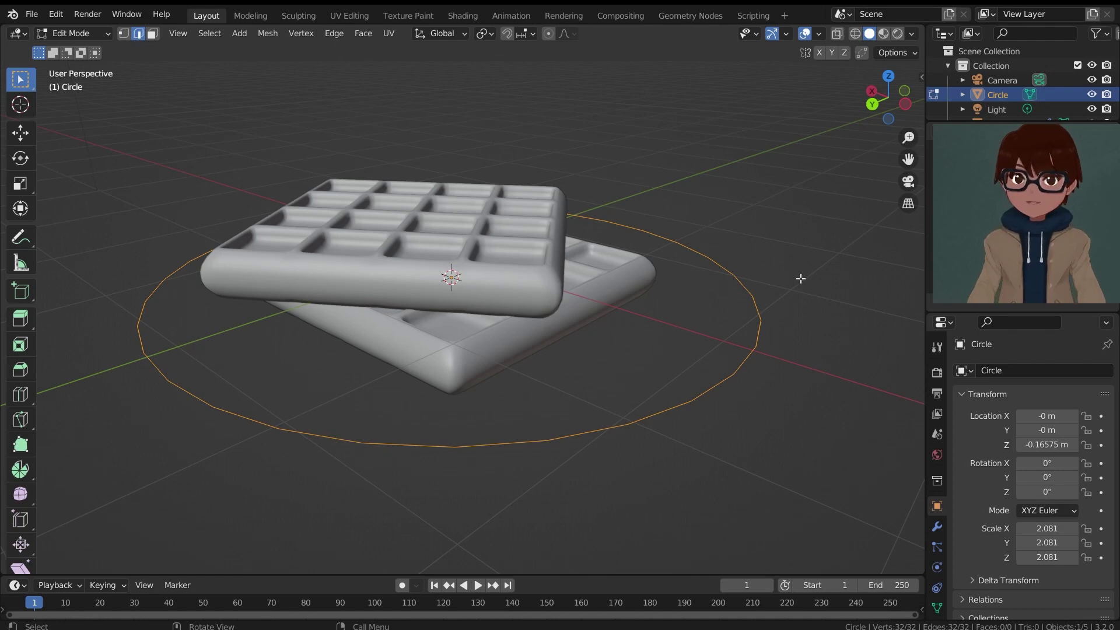
key("KP_1")
scroll(762, 280, "up", 1)
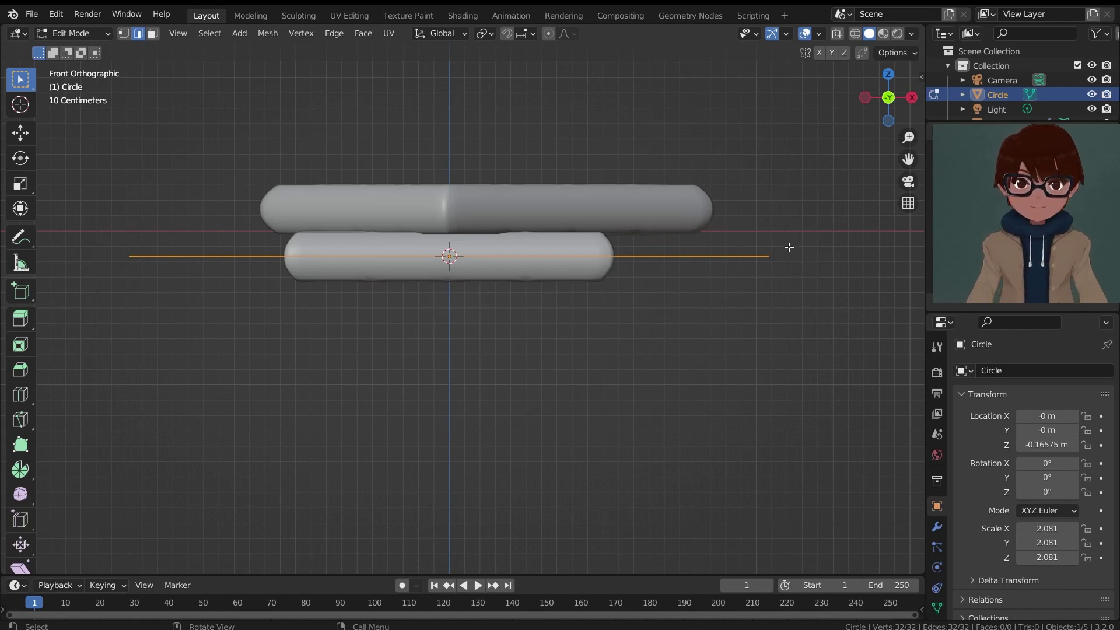
middle_click_drag(789, 248, 817, 233)
key("g")
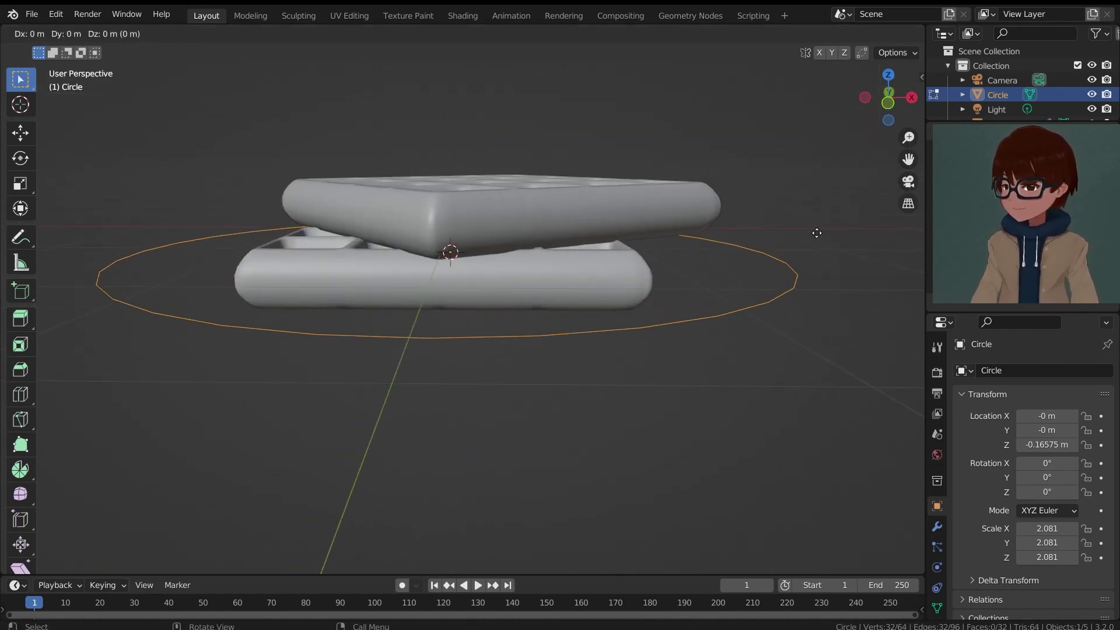
key("s")
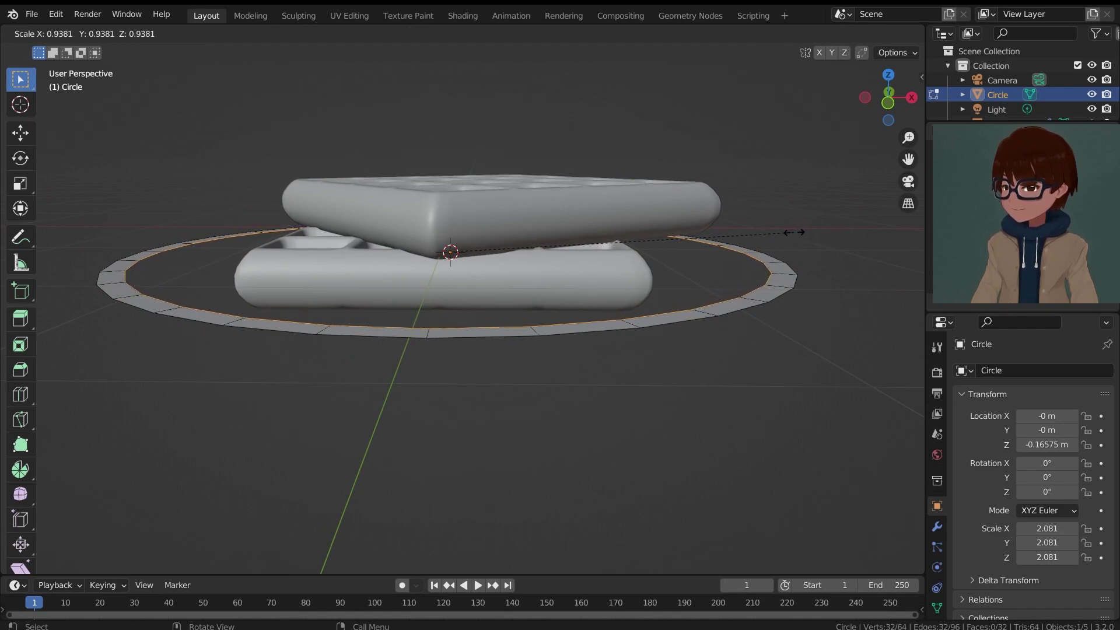
left_click(792, 234)
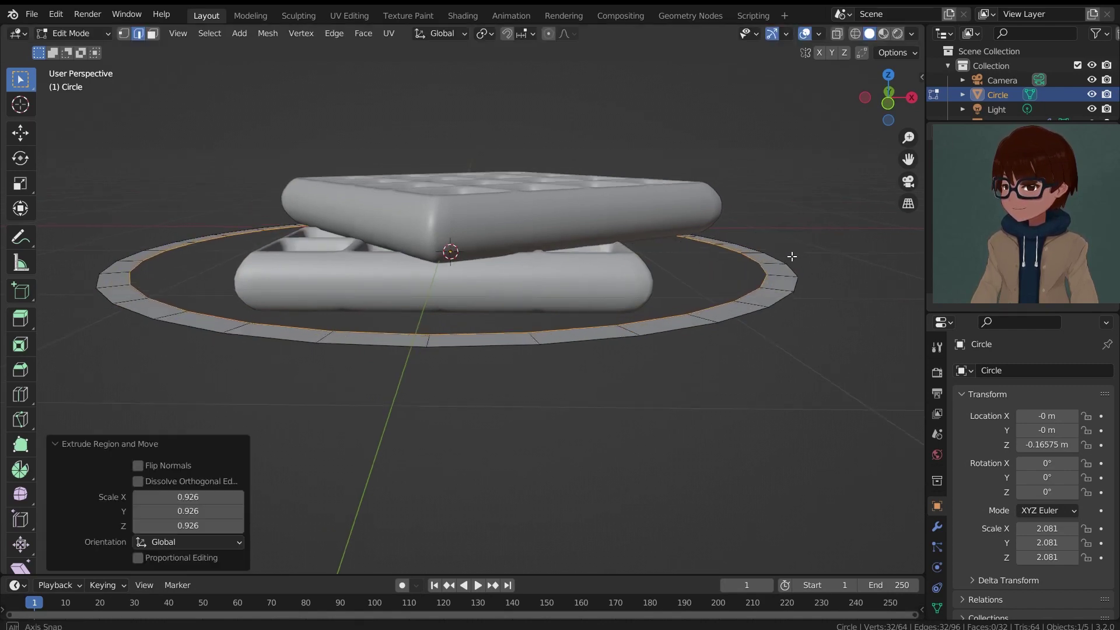
Lower the rim's inner edge loop by about 0.091 m along Z
middle_click_drag(792, 254, 791, 290)
key("KP_1")
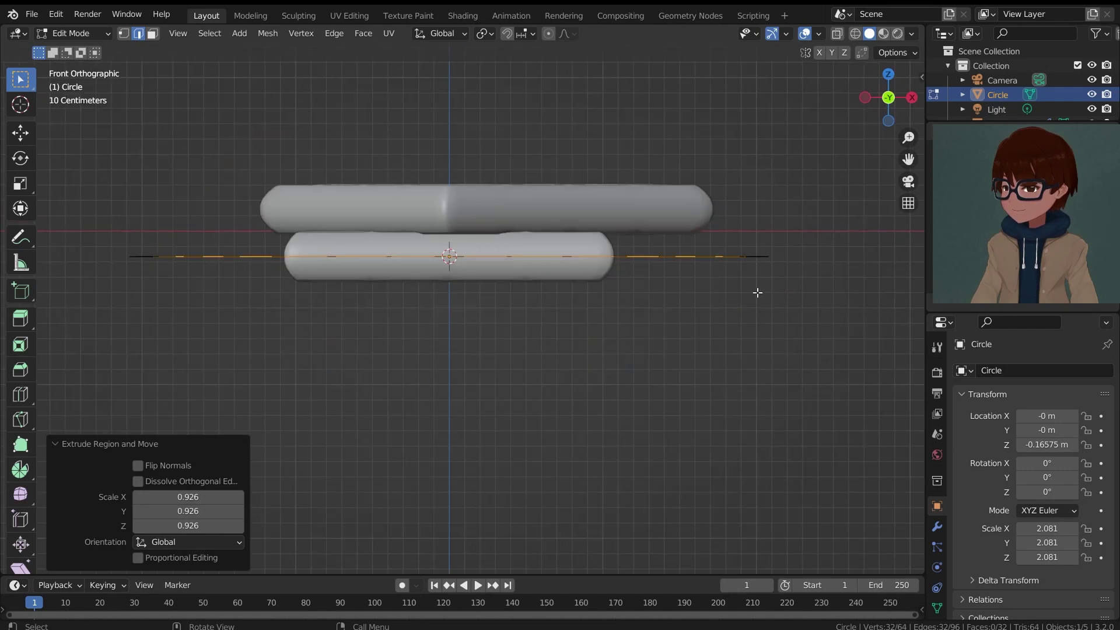
key("e")
key("z")
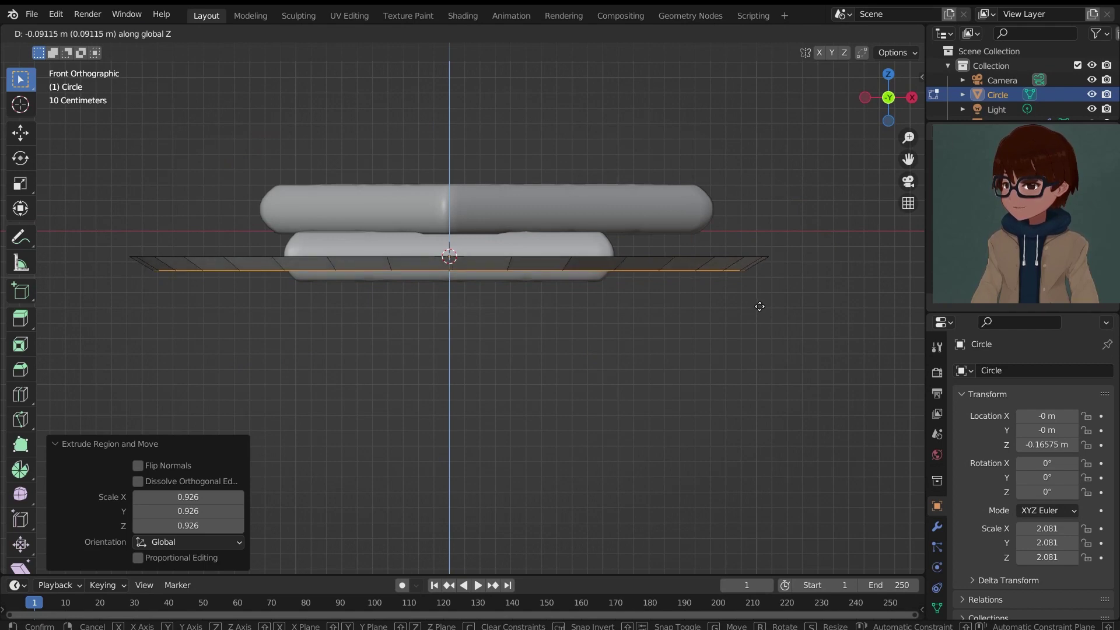
left_click(759, 307)
Extrude the inner edge loop inward at a scale of about 0.784, and shrink it further by about 0.928
key("e")
key("s")
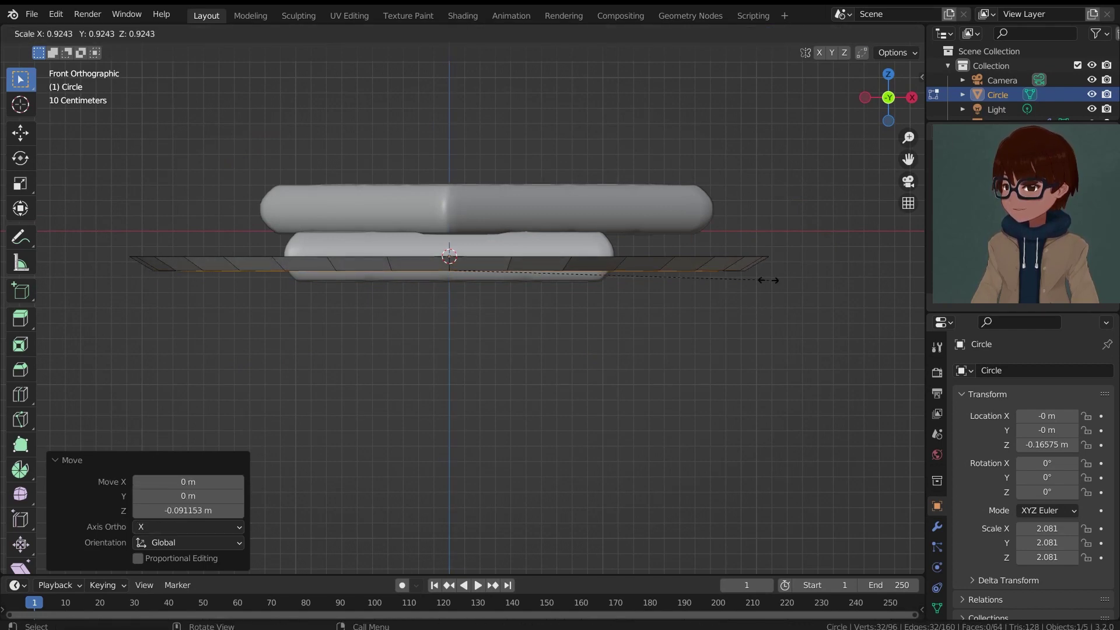
left_click(721, 282)
middle_click_drag(721, 281, 740, 318)
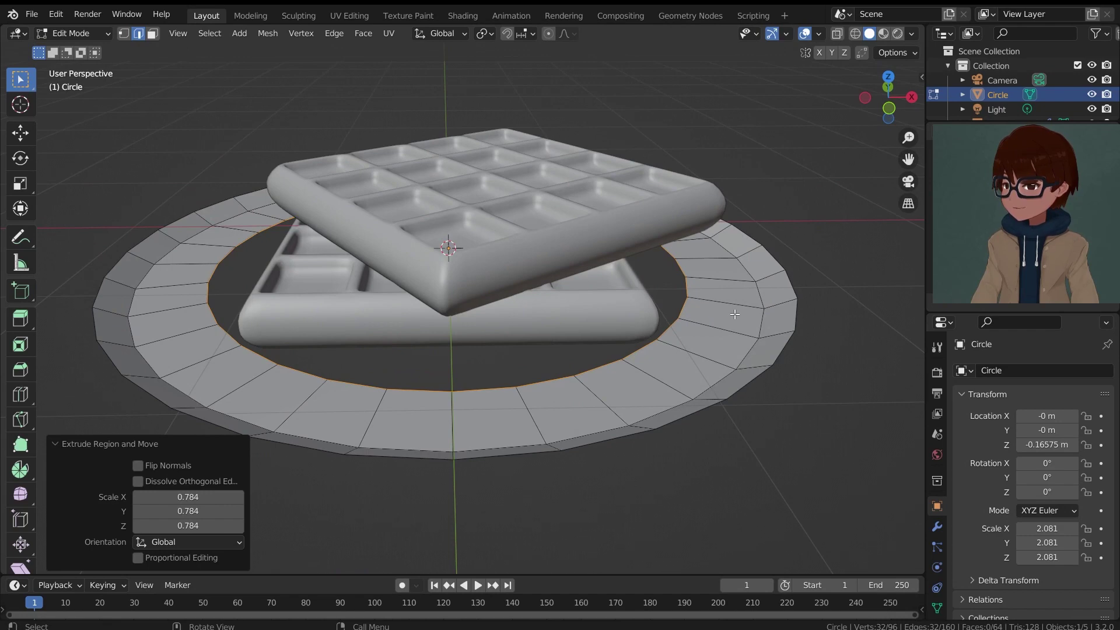
key("s")
left_click(718, 305)
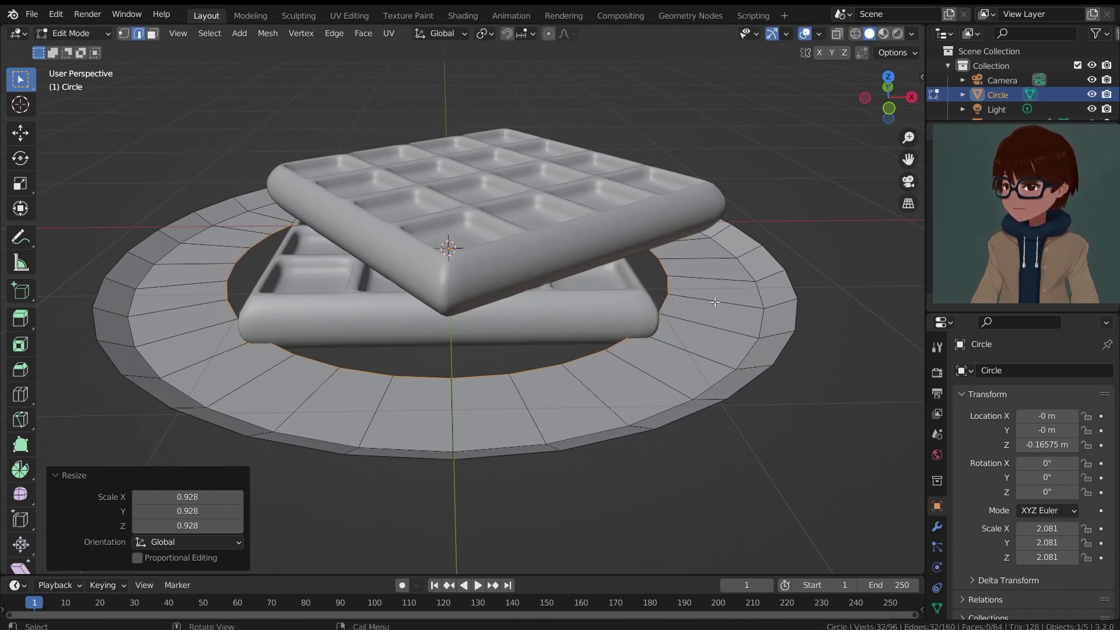
Lower the plate's innermost edge loop by about 0.066 m along Z
middle_click_drag(717, 305, 716, 280)
key("KP_1")
scroll(663, 287, "up", 2)
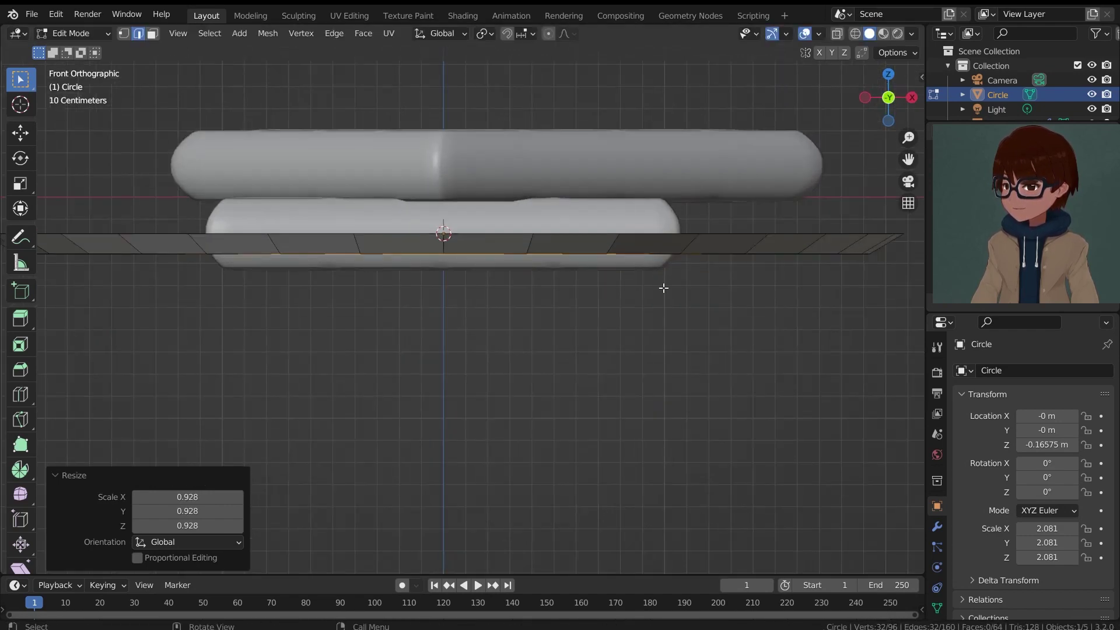
key("g")
key("z")
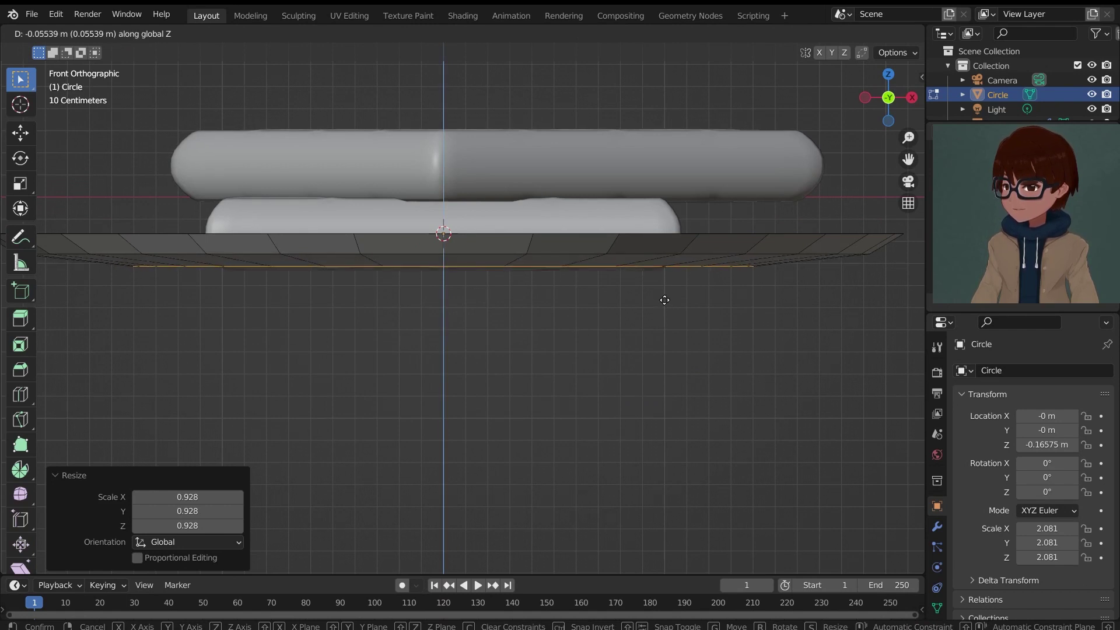
left_click(666, 302)
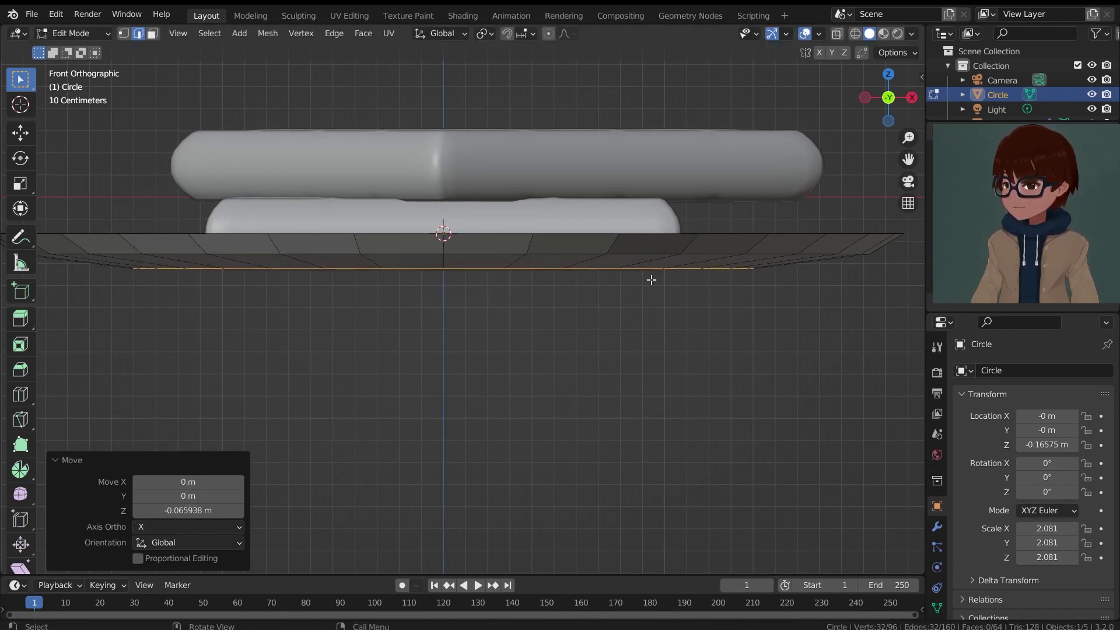
Extrude the innermost edge loop inward at a scale of about 0.534 to form the plate's flat base
scroll(716, 287, "down", 2)
middle_click_drag(736, 293, 758, 245)
key("s")
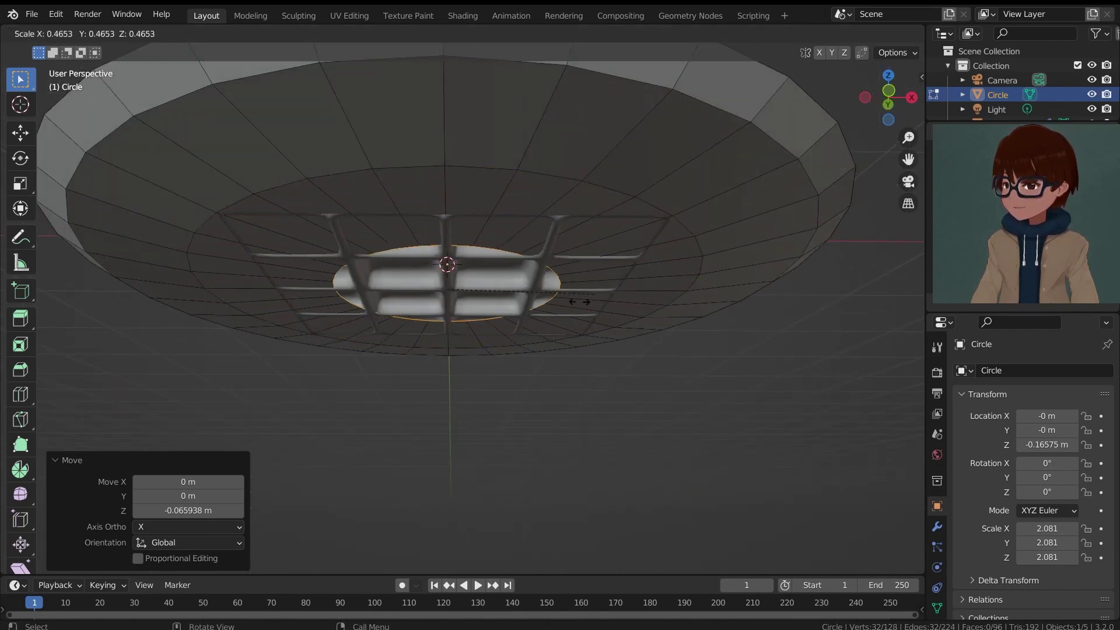
left_click(608, 277)
Extrude the innermost edge loop about 0.101 m downward to form the plate's foot ring
middle_click_drag(608, 277, 544, 297)
key("KP_1")
scroll(628, 305, "up", 2)
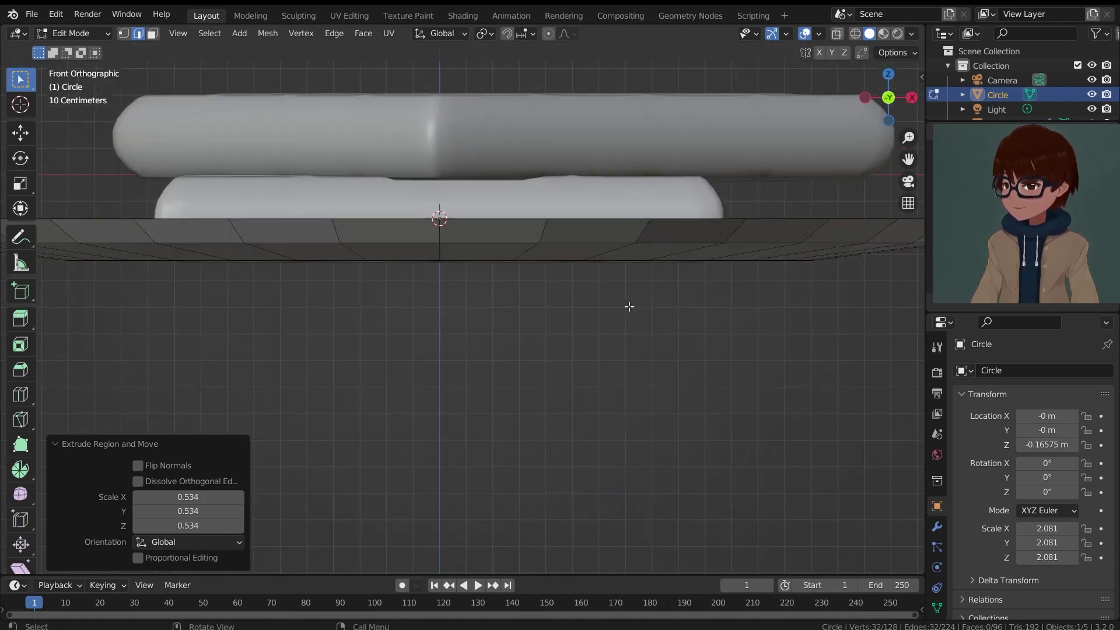
key("e")
left_click(634, 325)
Extrude the bottom edge loop of the plate's foot ring inward at a scale of about 0.927
middle_click_drag(638, 333, 682, 235)
key("e")
key("s")
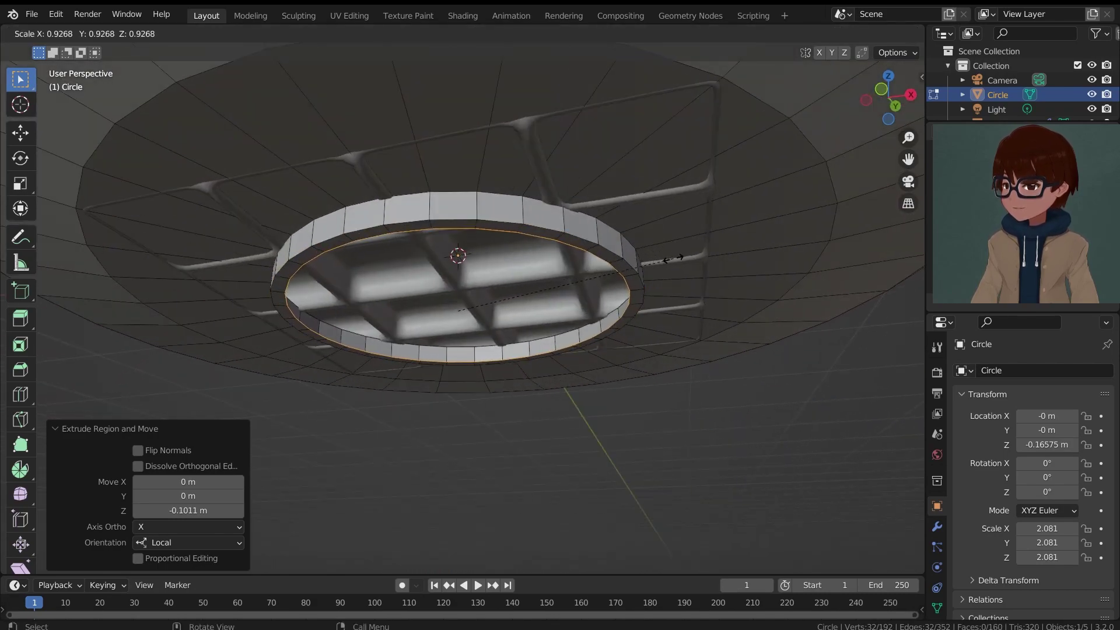
left_click(674, 259)
Extrude the foot ring's inner edge loop about 0.154 m upward along Z to form the ring's inner wall
middle_click_drag(673, 258, 718, 275)
scroll(676, 267, "up", 2)
key("e")
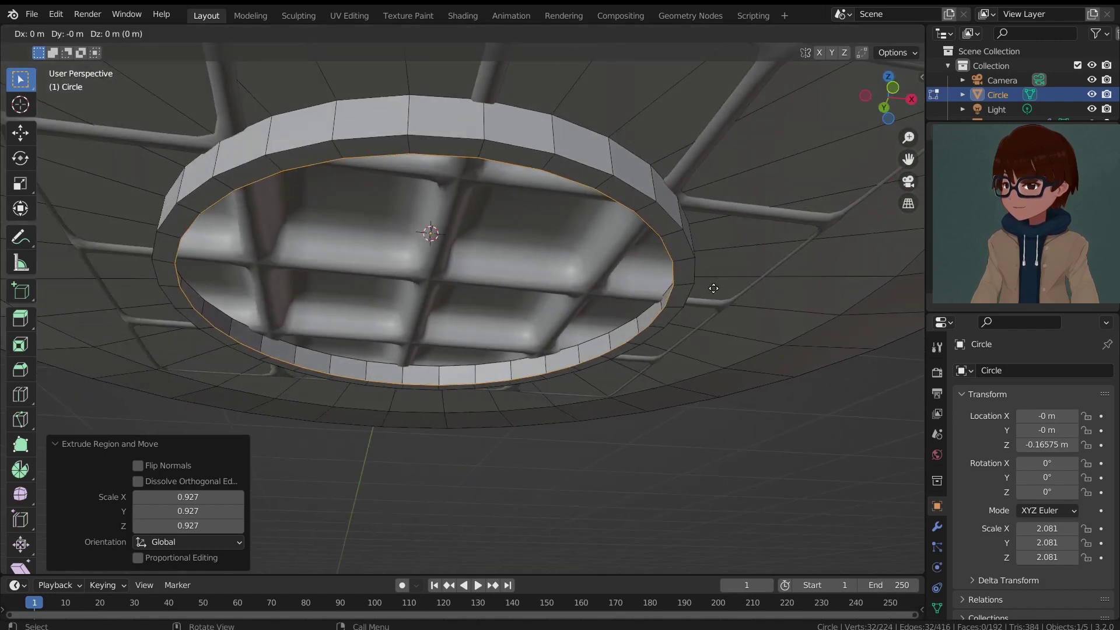
key("z")
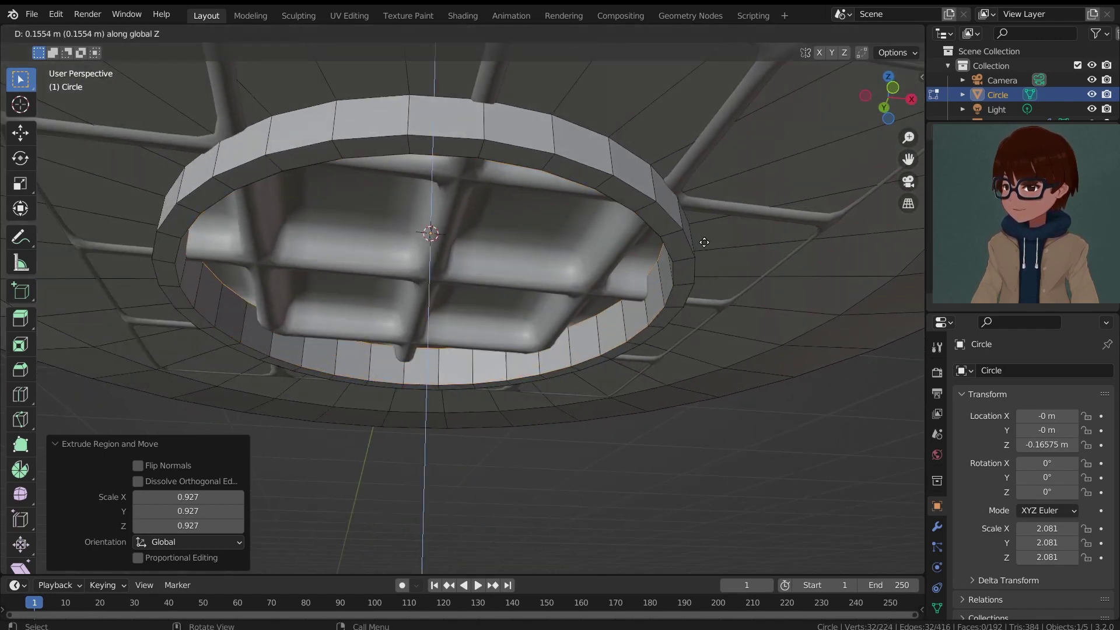
left_click(688, 242)
Extrude the top edge loop of the foot ring's inner wall inward at a scale of about 0.424
key("shift+z")
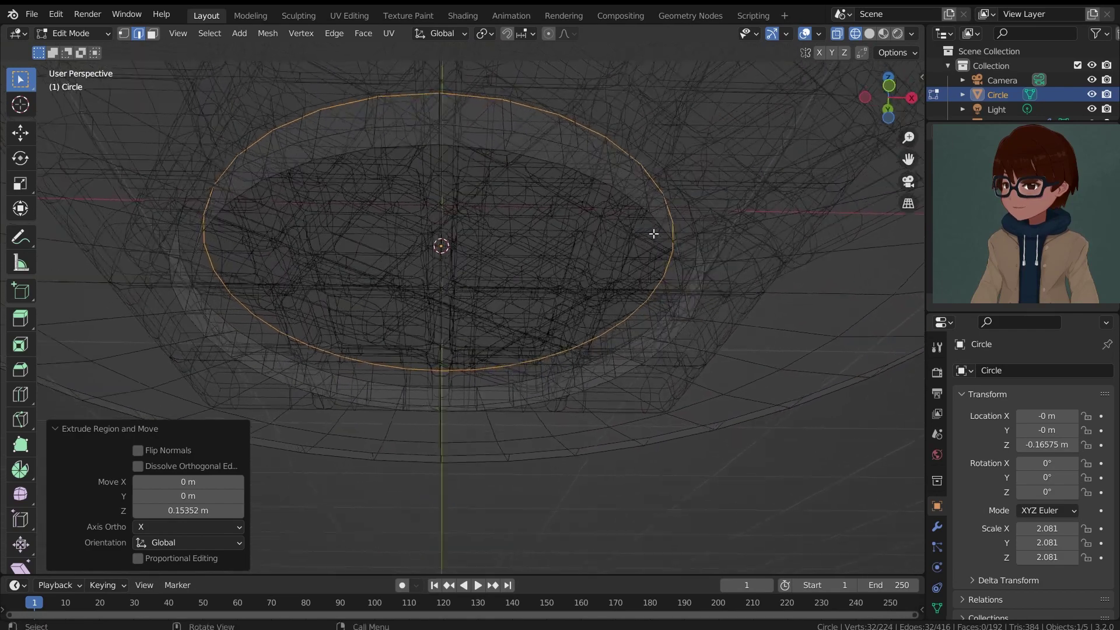
key("shift+z")
key("z")
left_click(671, 245)
key("e")
key("s")
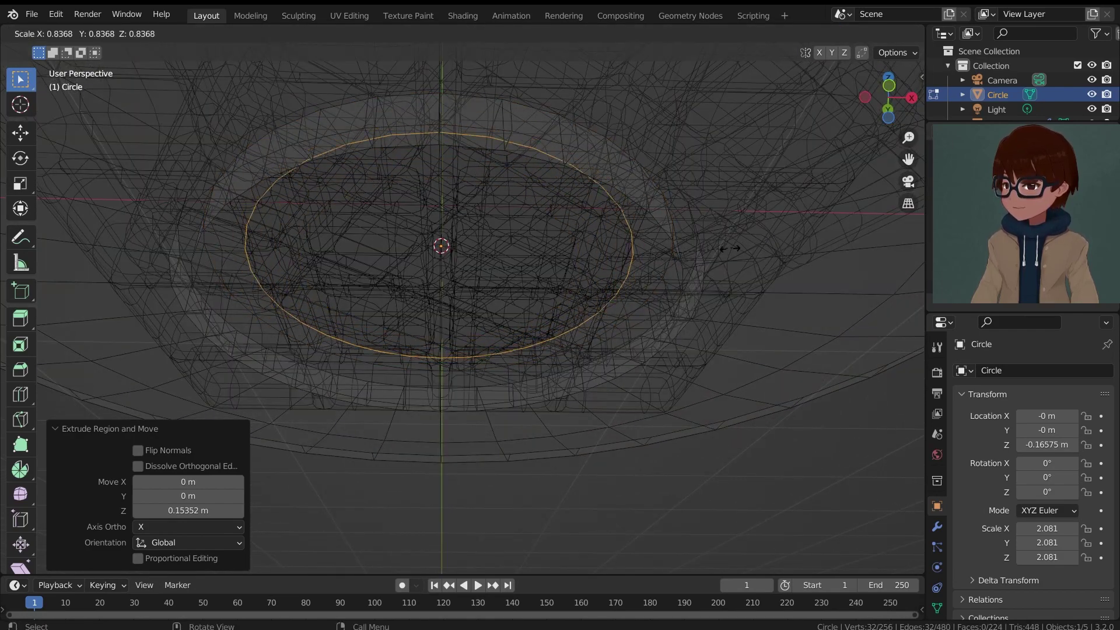
left_click(589, 285)
middle_click_drag(617, 285, 587, 250)
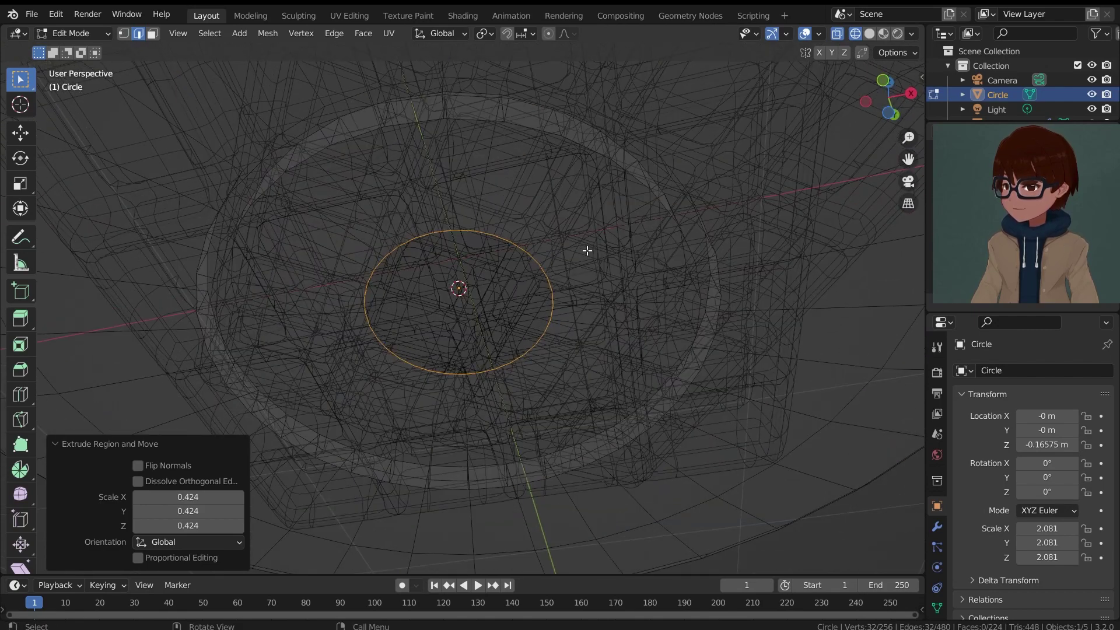
key("z")
left_click(728, 258)
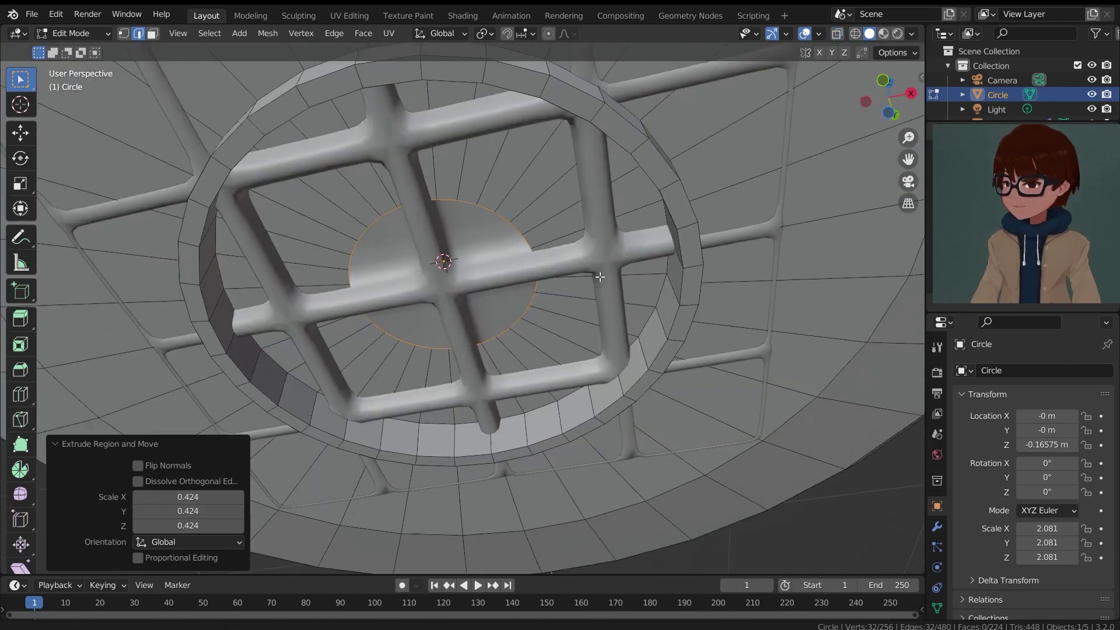
Hide both waffles and resume mesh editing of the plate from its underside
mouse_move(728, 258)
middle_mouse_down()
mouse_move(587, 230)
mouse_move(553, 288)
mouse_move(540, 261)
middle_mouse_up()
key("Tab")
left_click(539, 261)
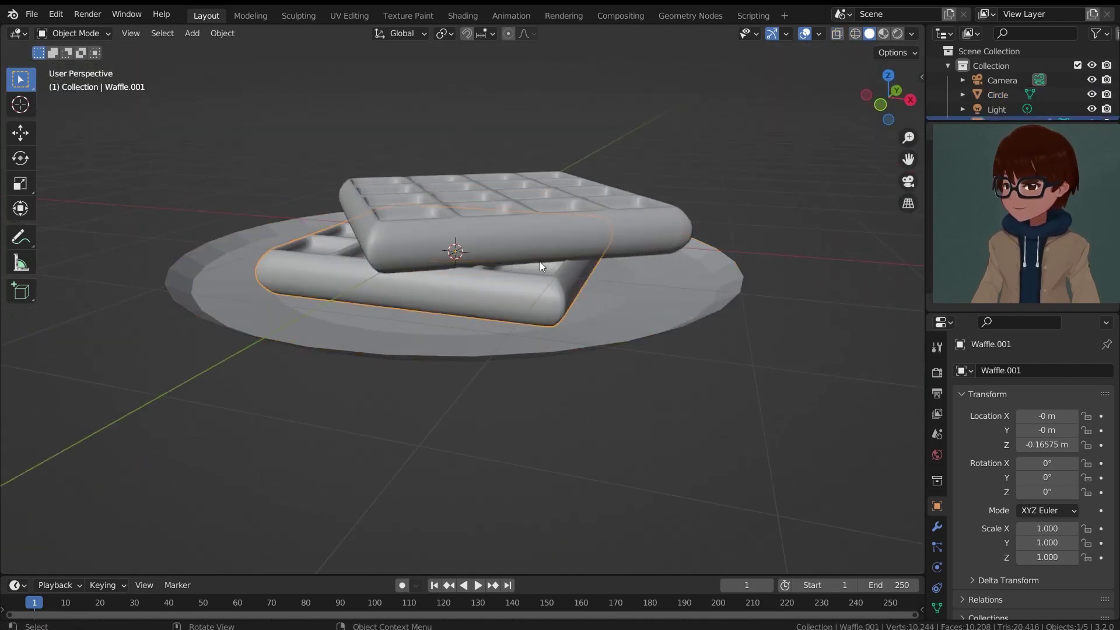
left_click(541, 233, "shift")
key("h")
left_click(605, 313)
middle_click_drag(605, 313, 527, 225)
scroll(597, 222, "up", 5)
key("Tab")
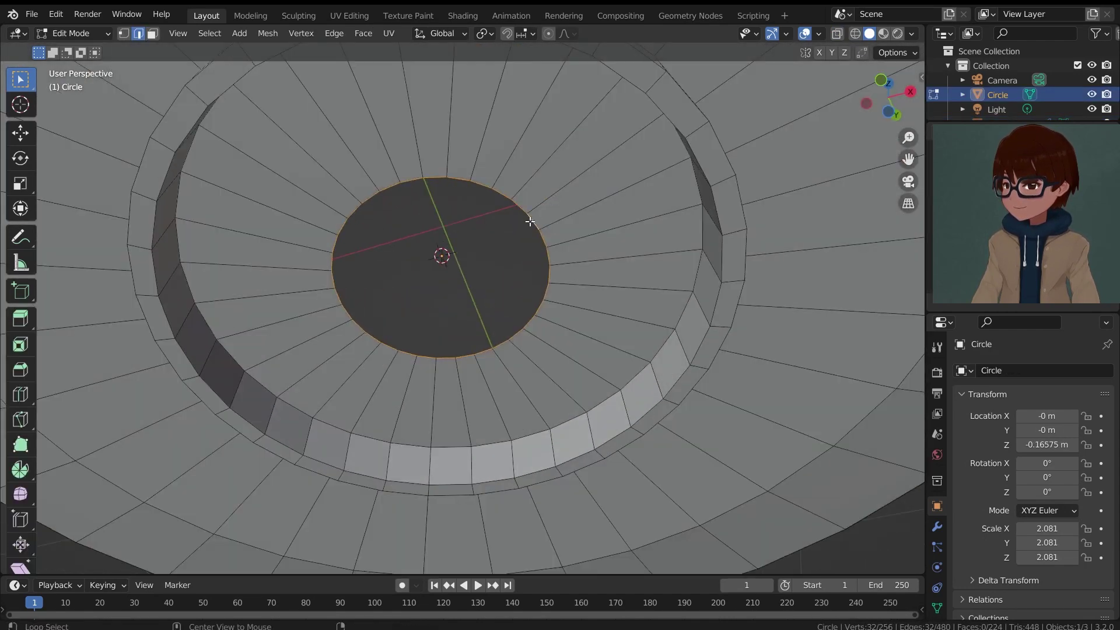
Extrude the central hole's edge loop inward at a scale of about 0.508 and merge its vertices at center
key("e")
key("s")
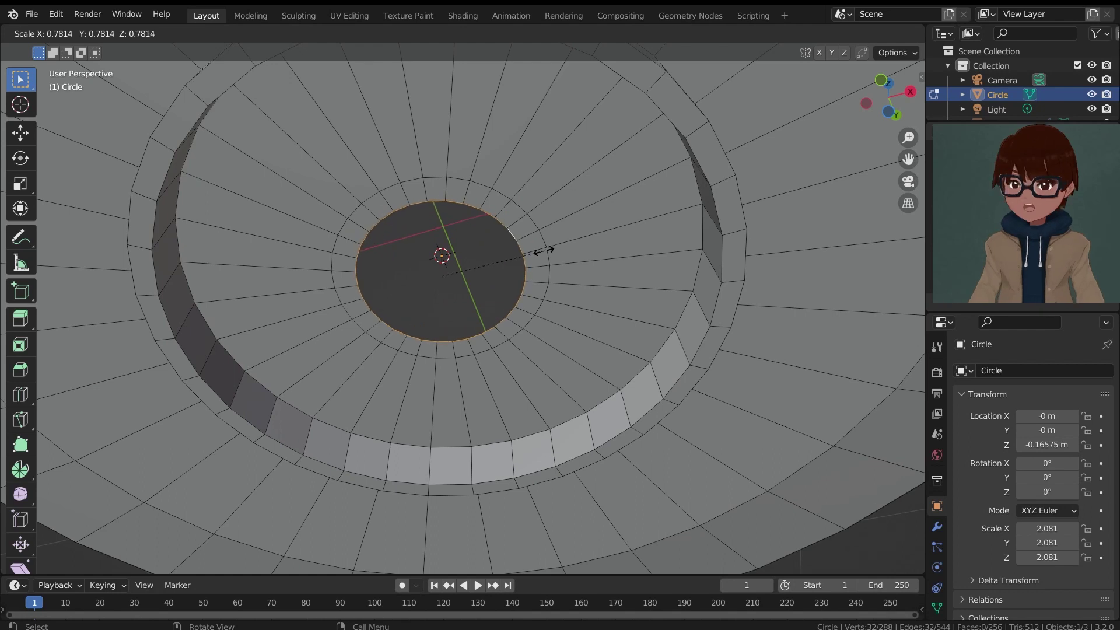
left_click(509, 269)
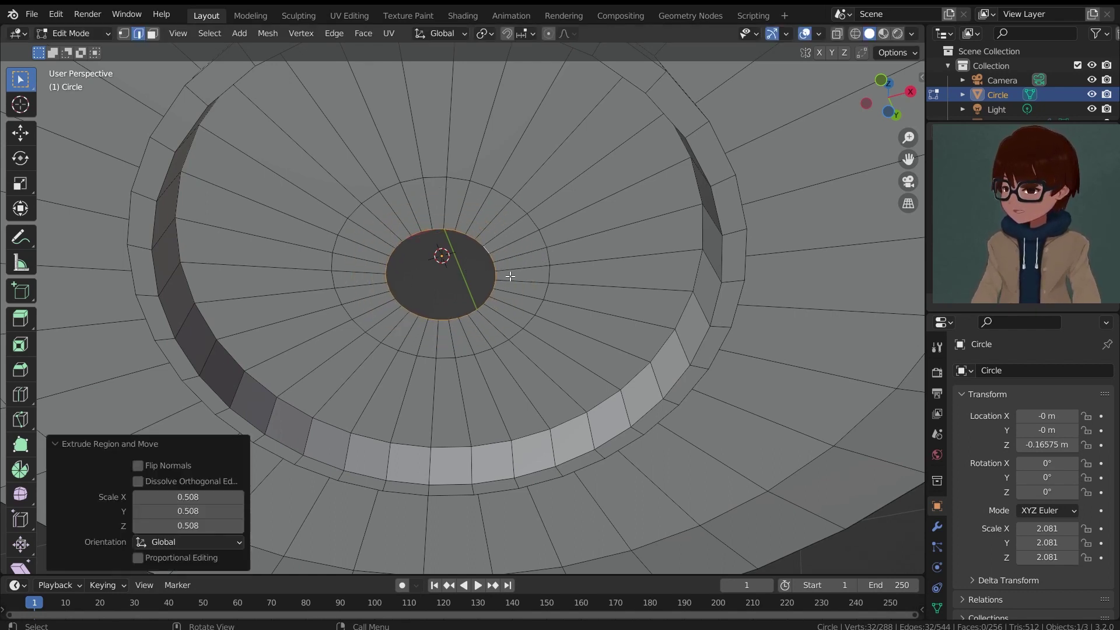
key("m")
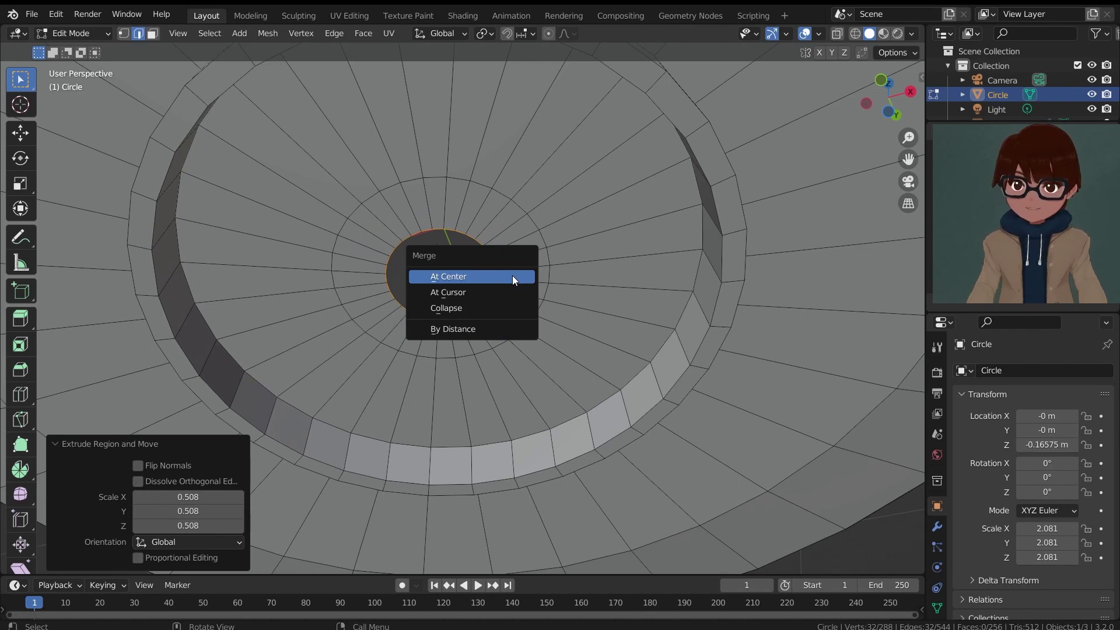
left_click(512, 276)
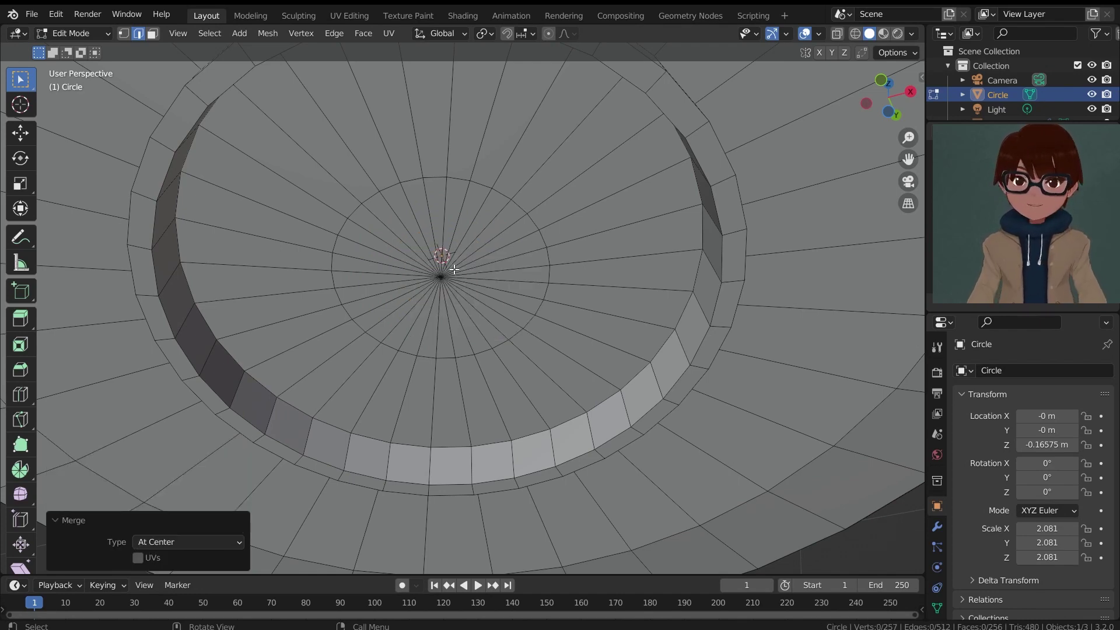
Enlarge the plate's outer rim edge loop by a scale of about 1.056
middle_click_drag(454, 269, 518, 343)
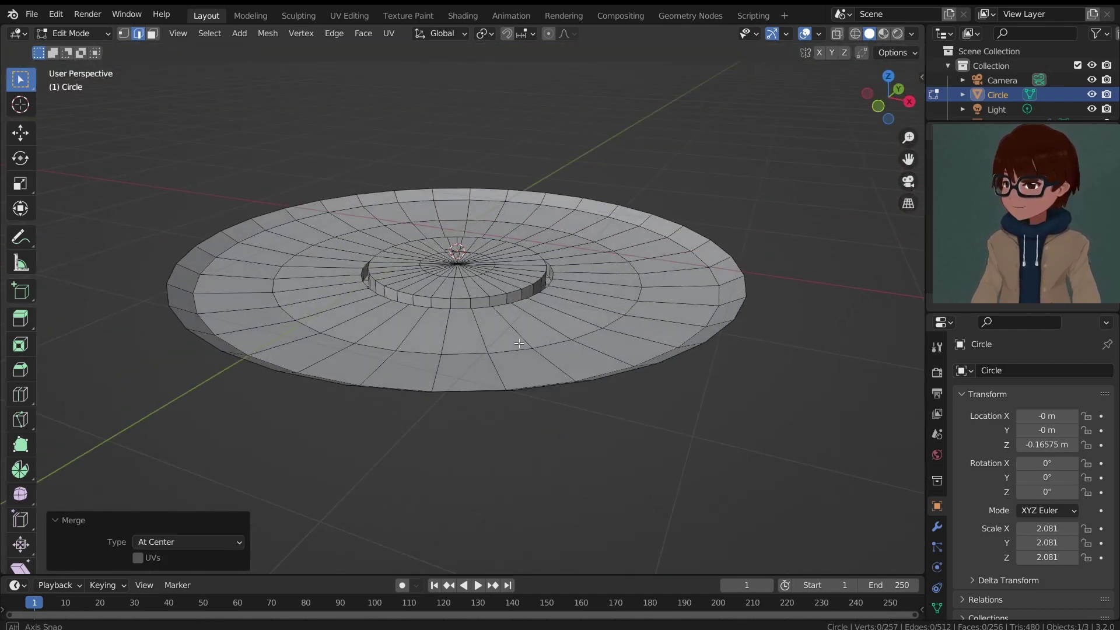
key("KP_1")
key("s")
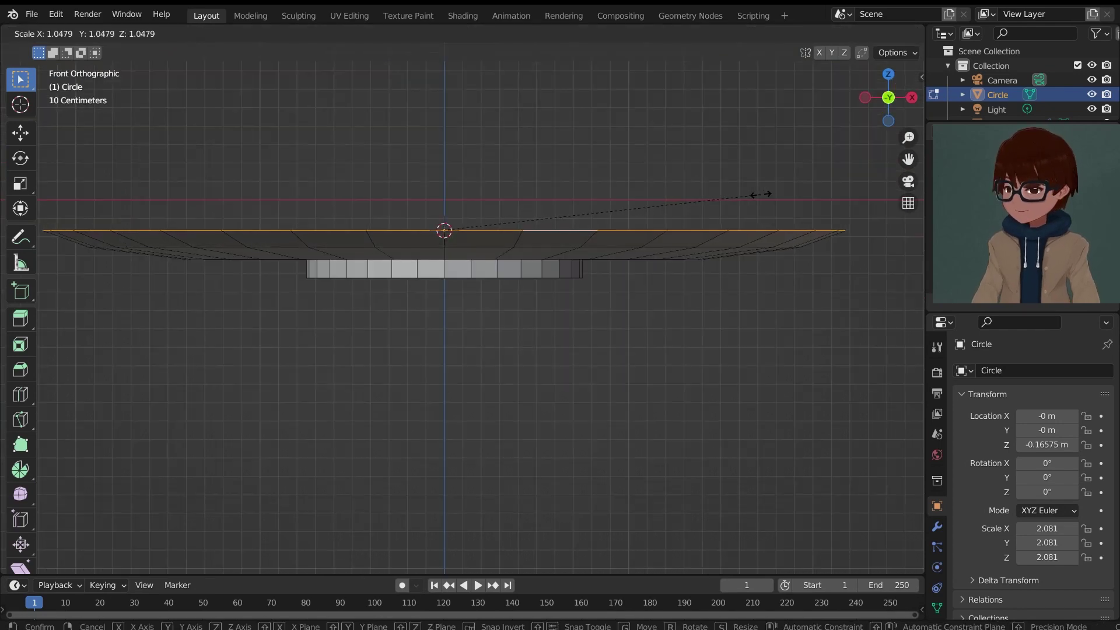
left_click(763, 194)
middle_click_drag(758, 201, 735, 232)
key("KP_1")
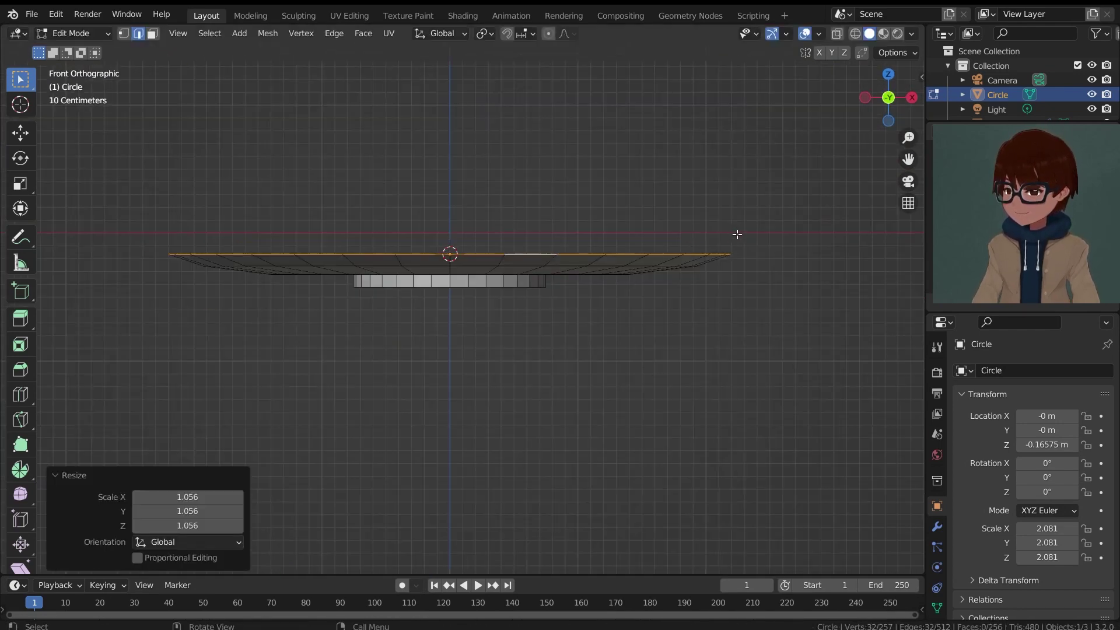
Select all faces of the central disc inside the foot ring and lower them by about 0.092 m along Z
key("z")
key("Escape")
key("z")
middle_click_drag(645, 260, 445, 274)
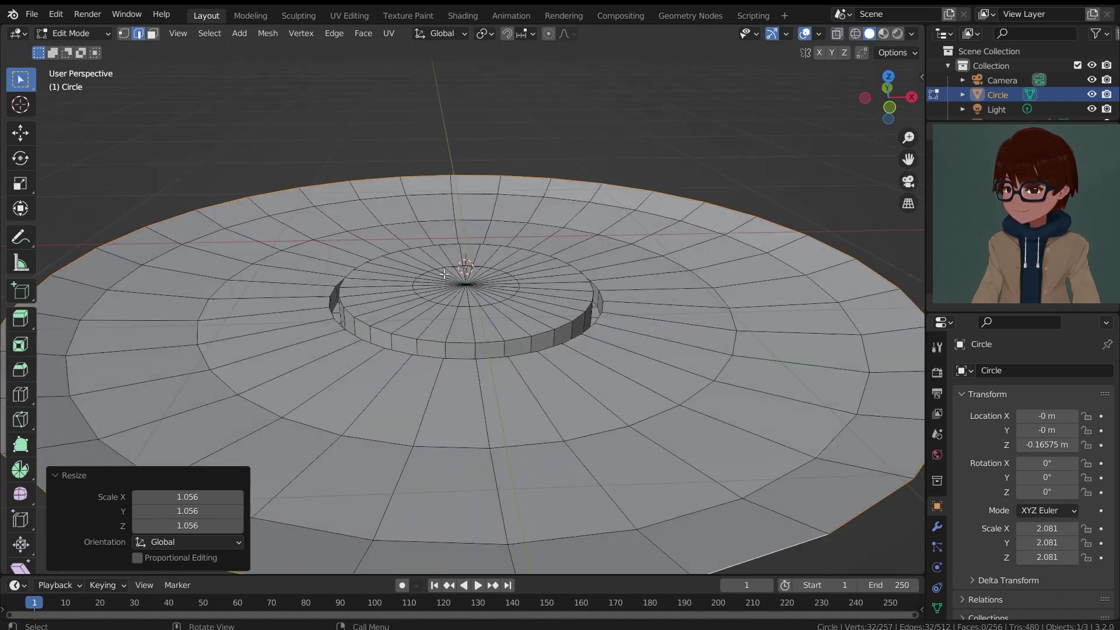
left_click(152, 33)
key("c")
mouse_move(461, 303)
left_mouse_down()
mouse_move(442, 283)
mouse_move(504, 273)
mouse_move(468, 302)
mouse_move(419, 284)
left_mouse_up()
key("KP_1")
key("alt+z")
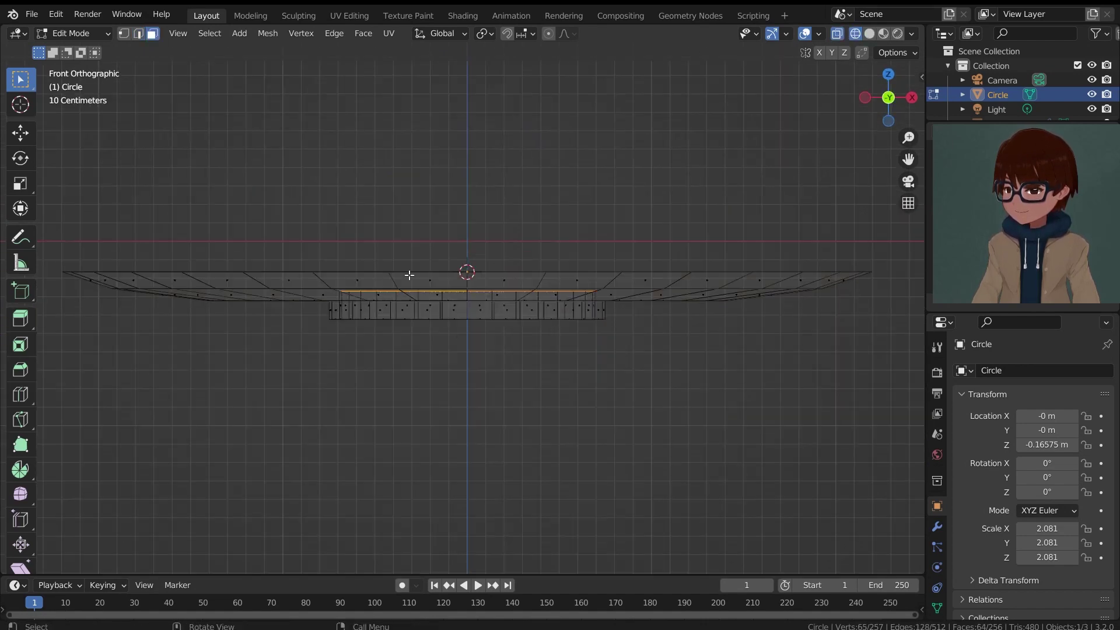
scroll(408, 275, "up", 3)
key("e")
left_click(513, 327)
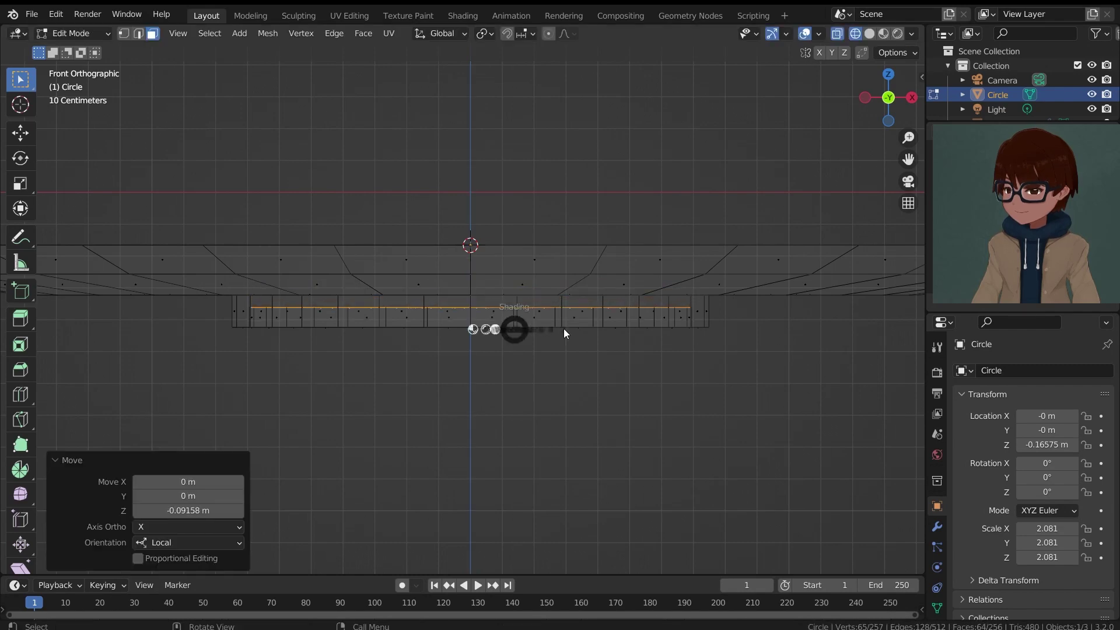
Add a loop cut to the central disc's outer faces and slide it toward the foot ring at a factor of about 0.884
key("alt+z")
middle_click_drag(563, 328, 619, 210)
scroll(636, 259, "up", 2)
scroll(637, 261, "up", 2)
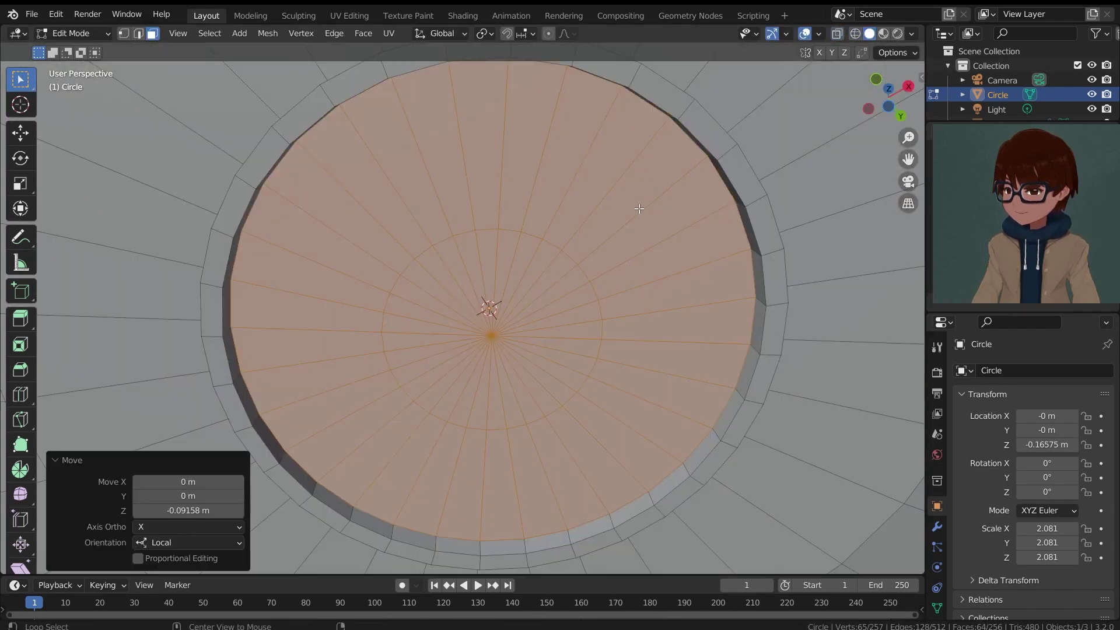
key("alt+a")
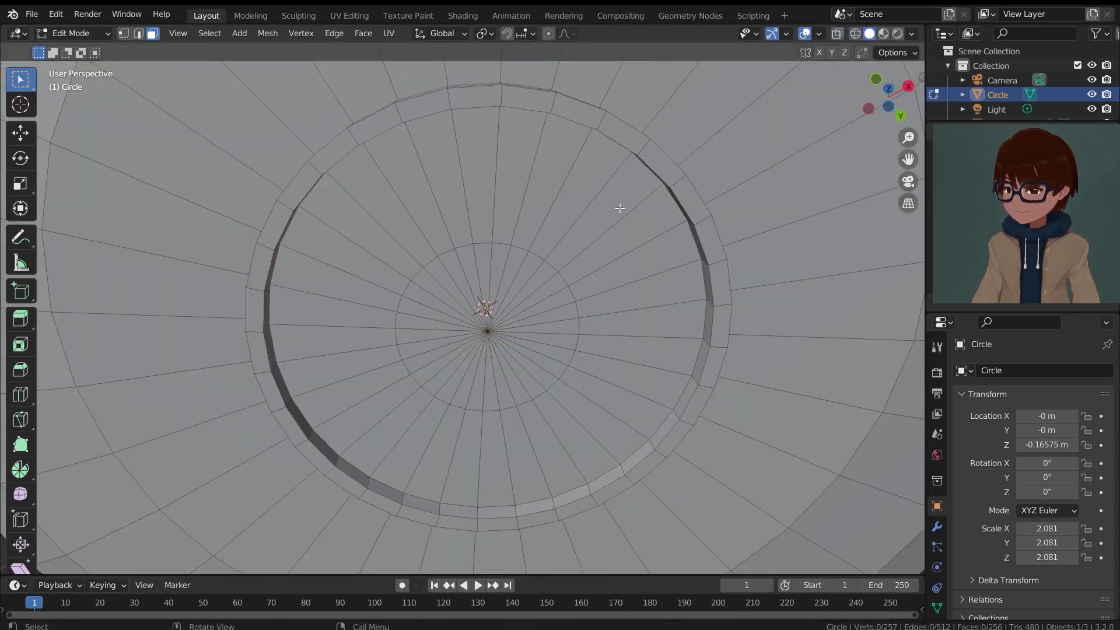
scroll(581, 251, "up", 2)
key("ctrl+r")
left_click(612, 238)
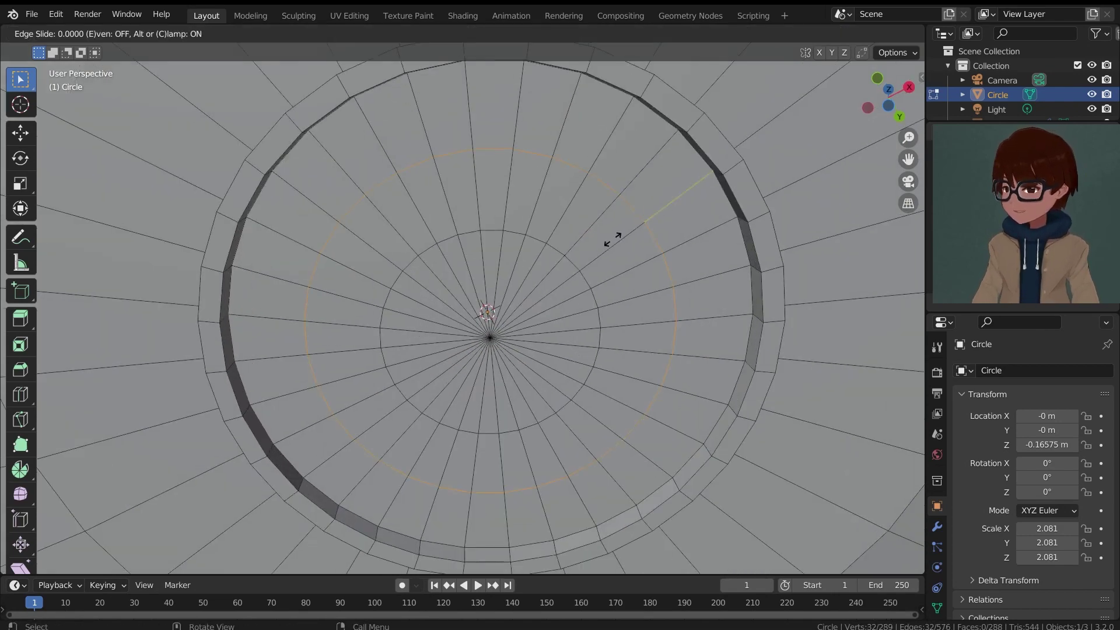
left_click(673, 201)
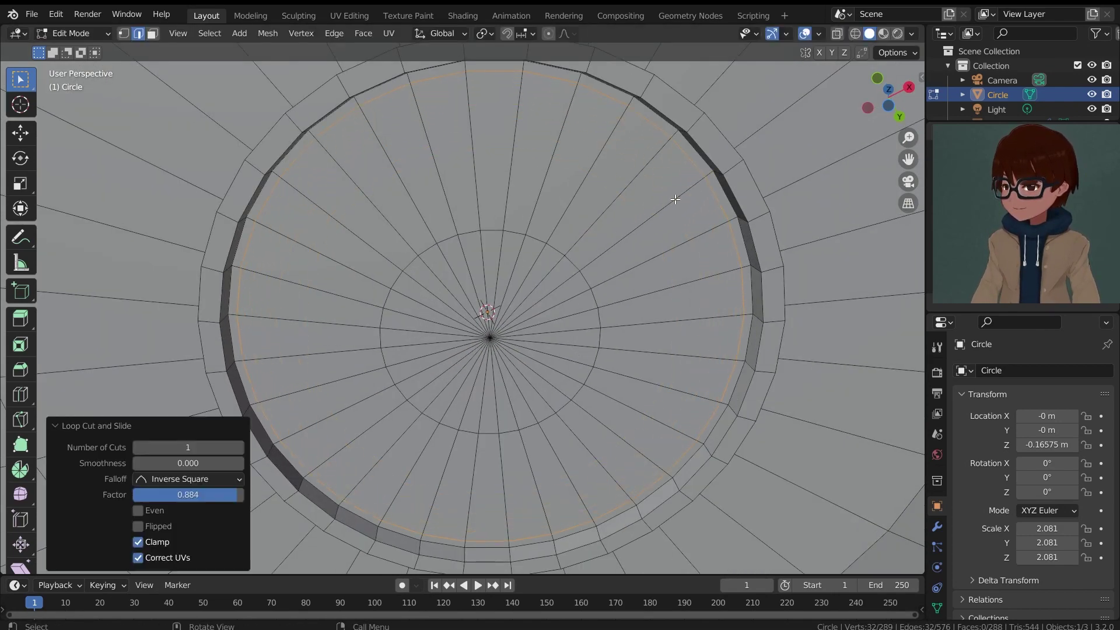
Add a Subdivision Surface modifier to the plate with viewport and render levels of 1
key("Tab")
middle_click_drag(673, 201, 671, 250)
left_click(937, 526)
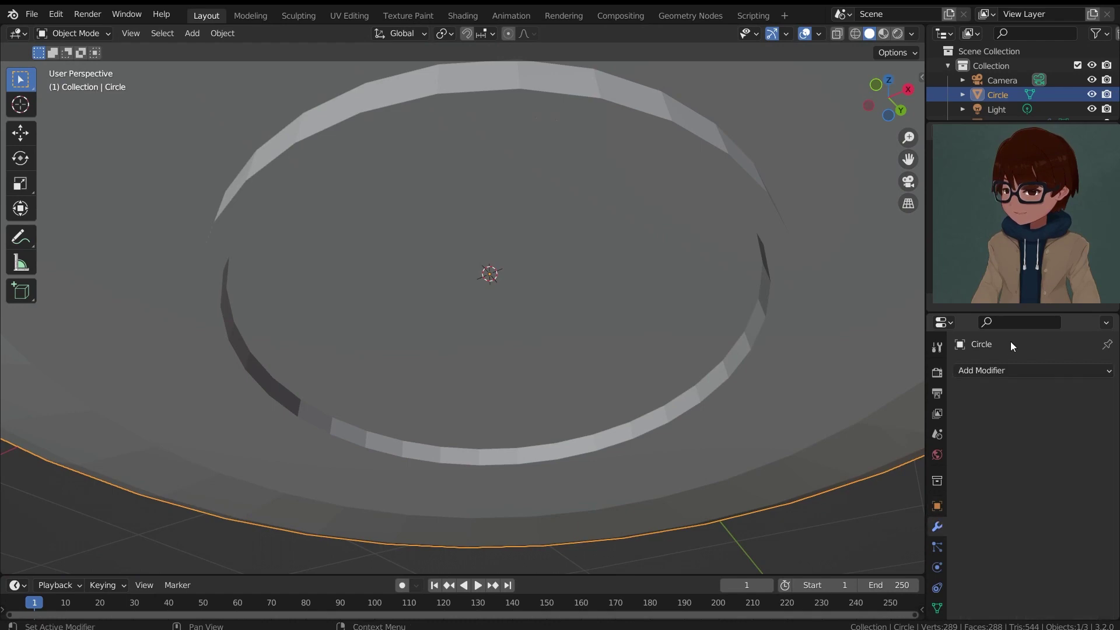
left_click(968, 370)
left_click(855, 292)
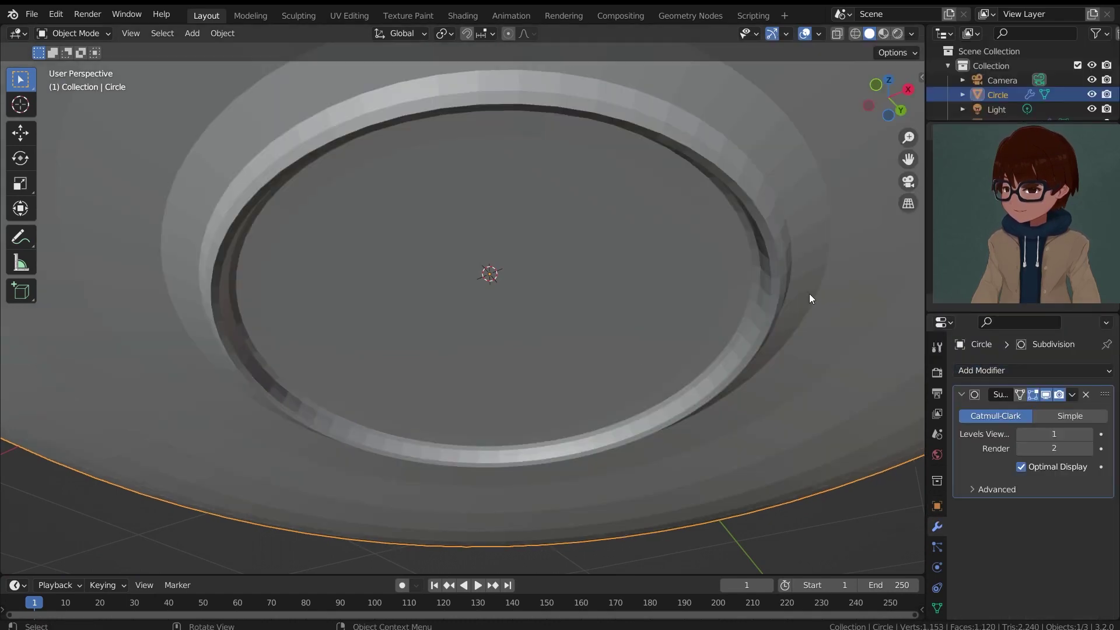
middle_click_drag(713, 292, 646, 306)
scroll(646, 307, "down", 3)
scroll(666, 303, "up", 3)
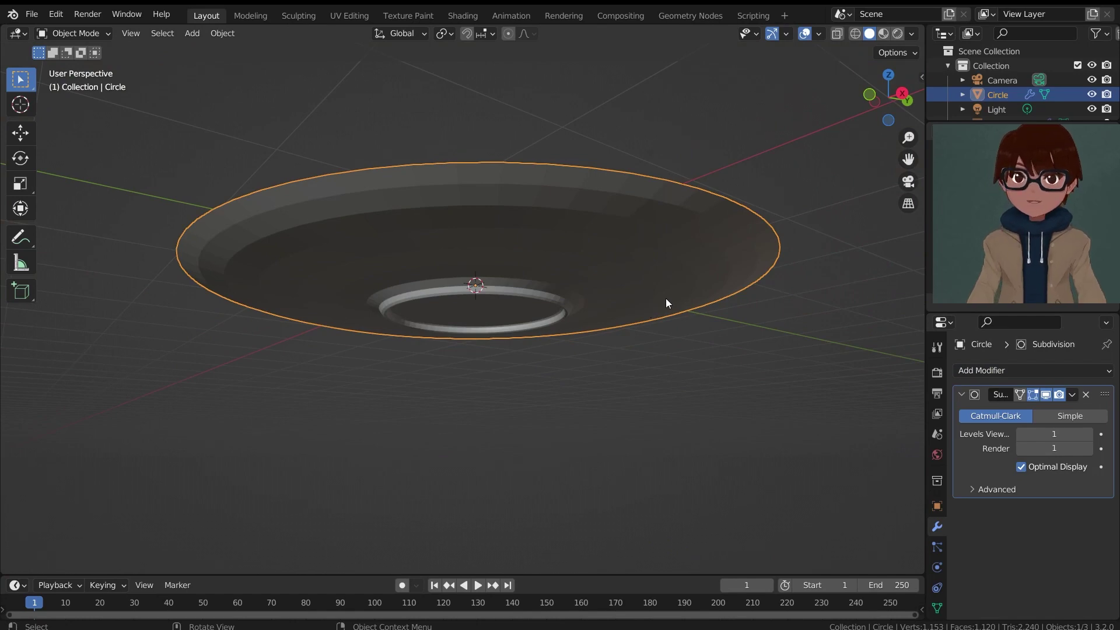
Apply smooth shading to the plate
key("Tab")
scroll(641, 279, "up", 3)
key("Tab")
scroll(639, 272, "up", 3)
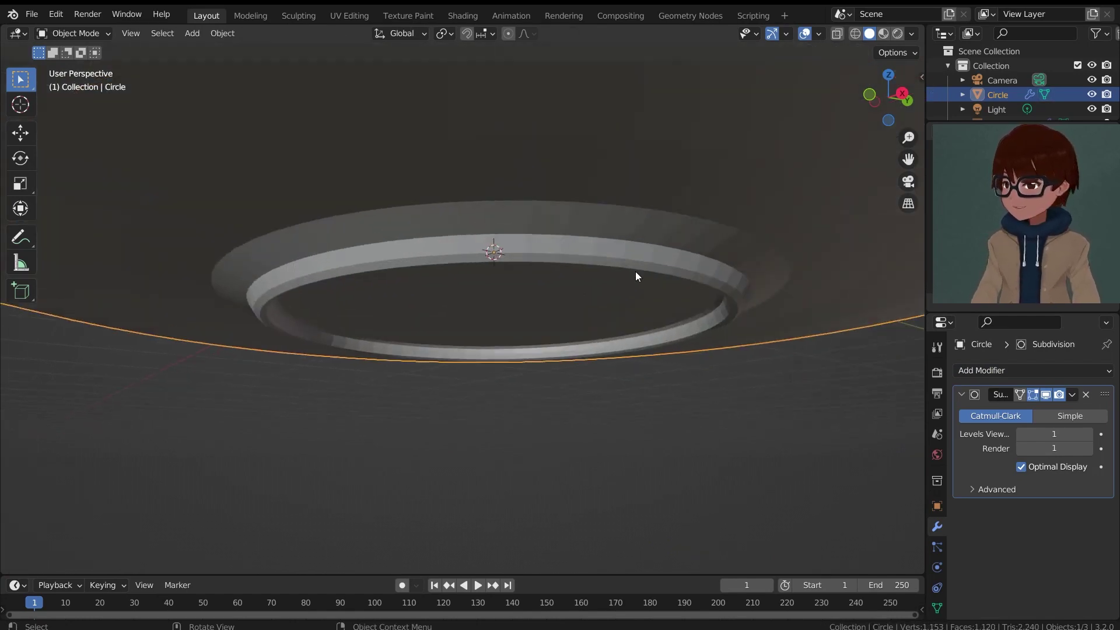
right_click(649, 245)
key("Escape")
middle_click_drag(660, 253, 590, 264)
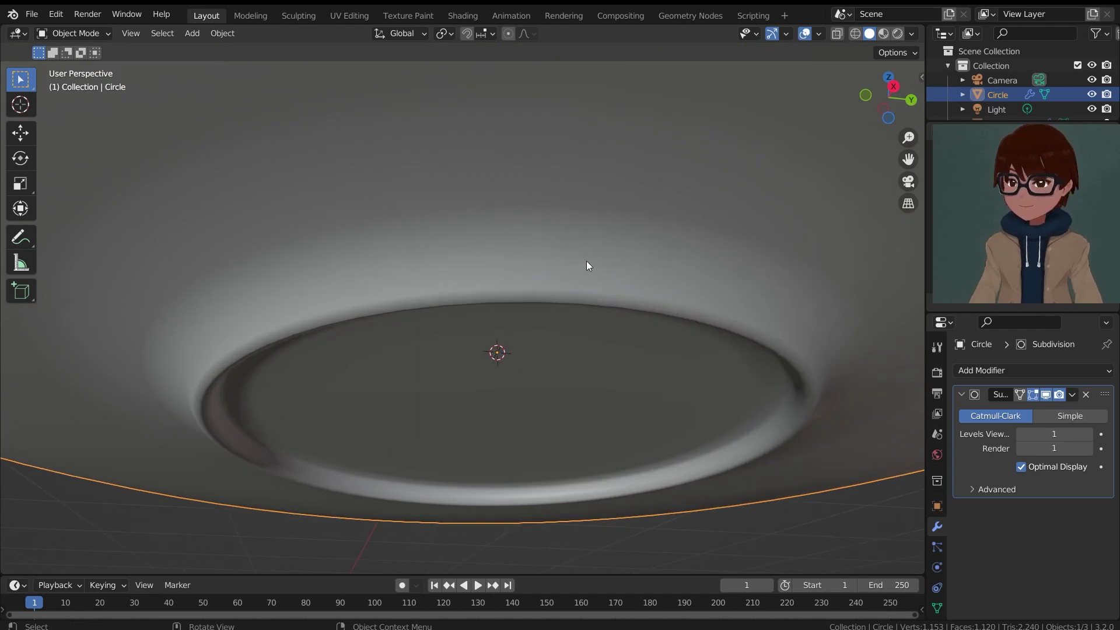
Add a loop cut around the foot ring's outer wall and slide it toward the plate's base at a factor of about 0.85
key("Tab")
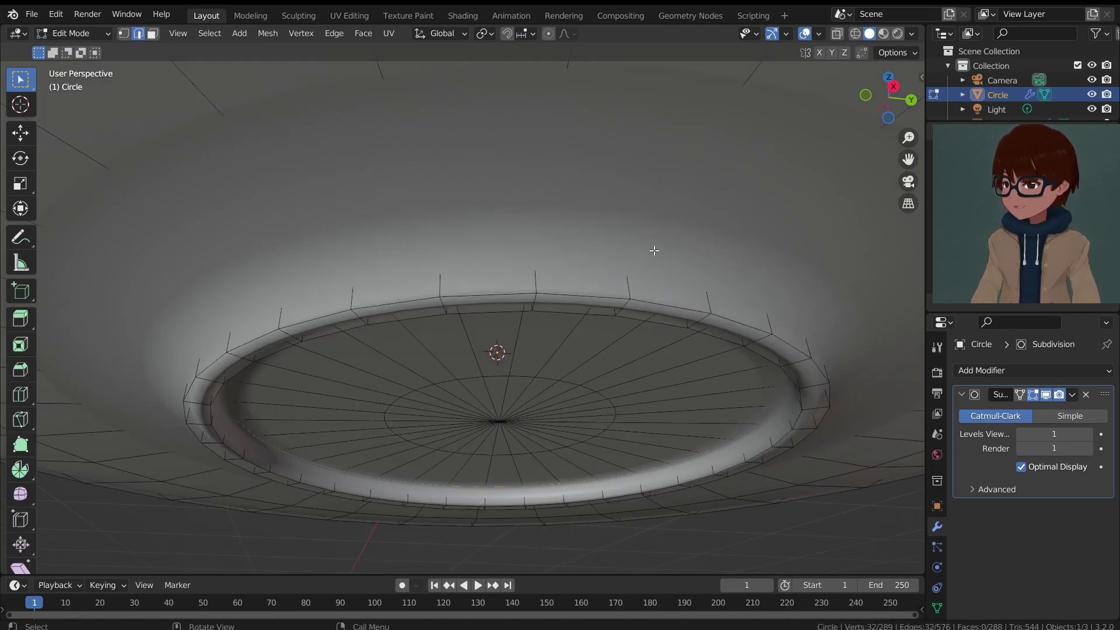
middle_click_drag(623, 272, 638, 279)
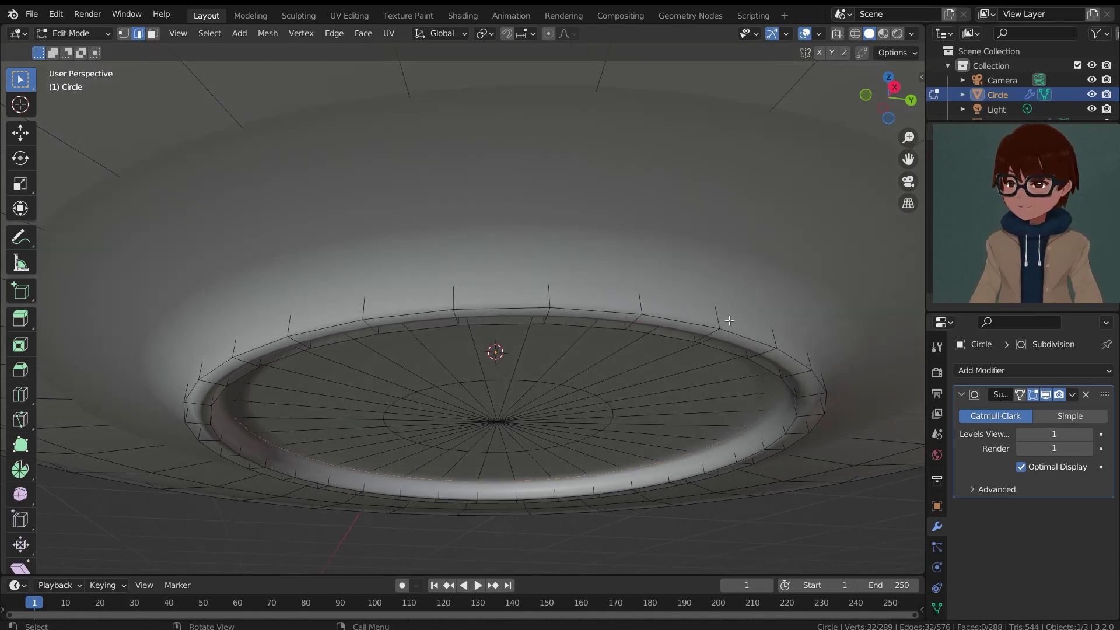
key("ctrl+r")
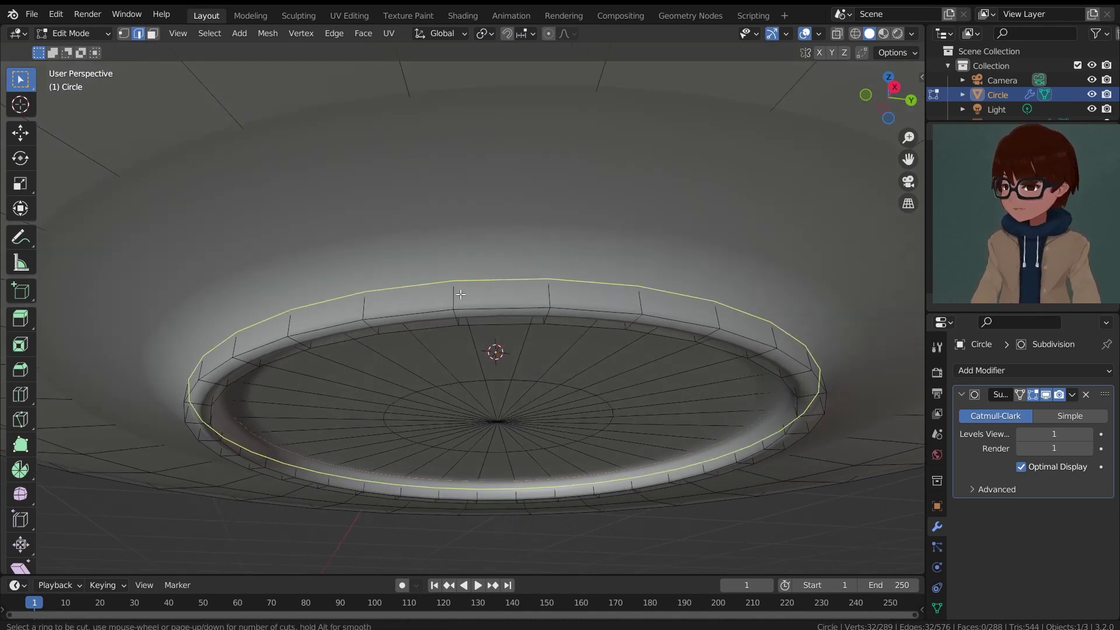
left_click(452, 290)
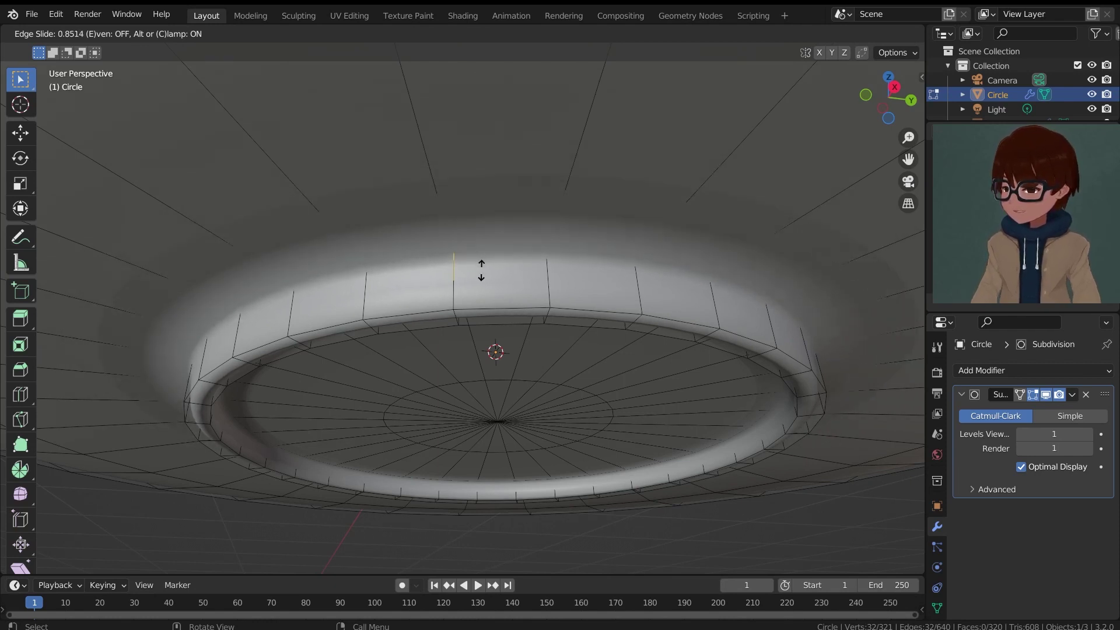
left_click(481, 270)
scroll(635, 257, "down", 5)
key("Tab")
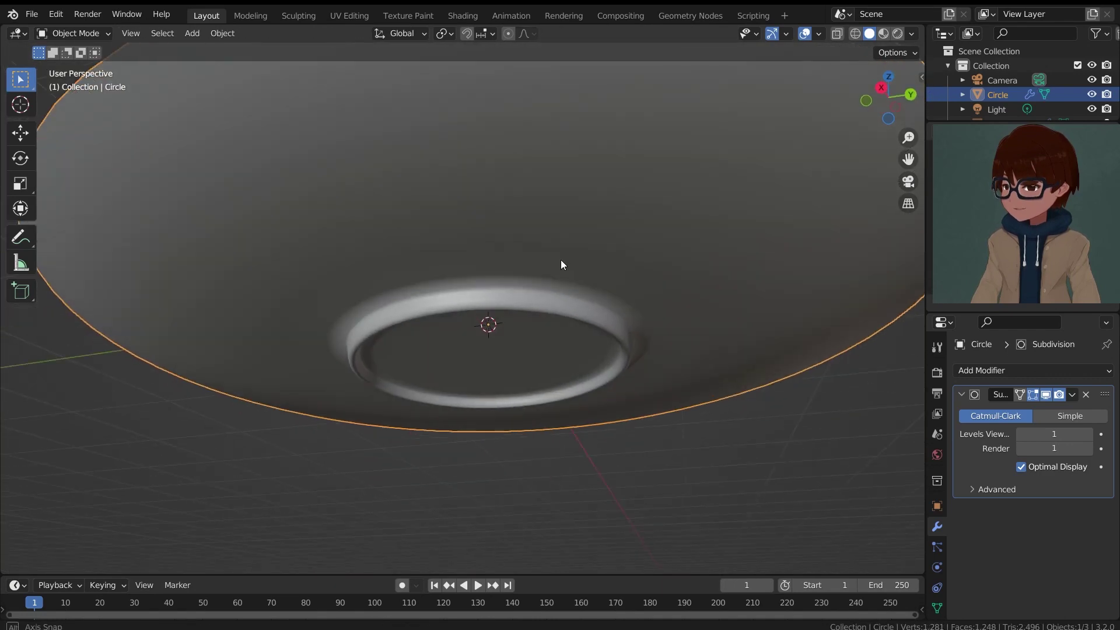
Select the plate's outer rim edge loop in Edit Mode and display the mesh as wireframe from the front
middle_click_drag(561, 260, 573, 354)
scroll(471, 290, "down", 5)
key("Tab")
key("Tab")
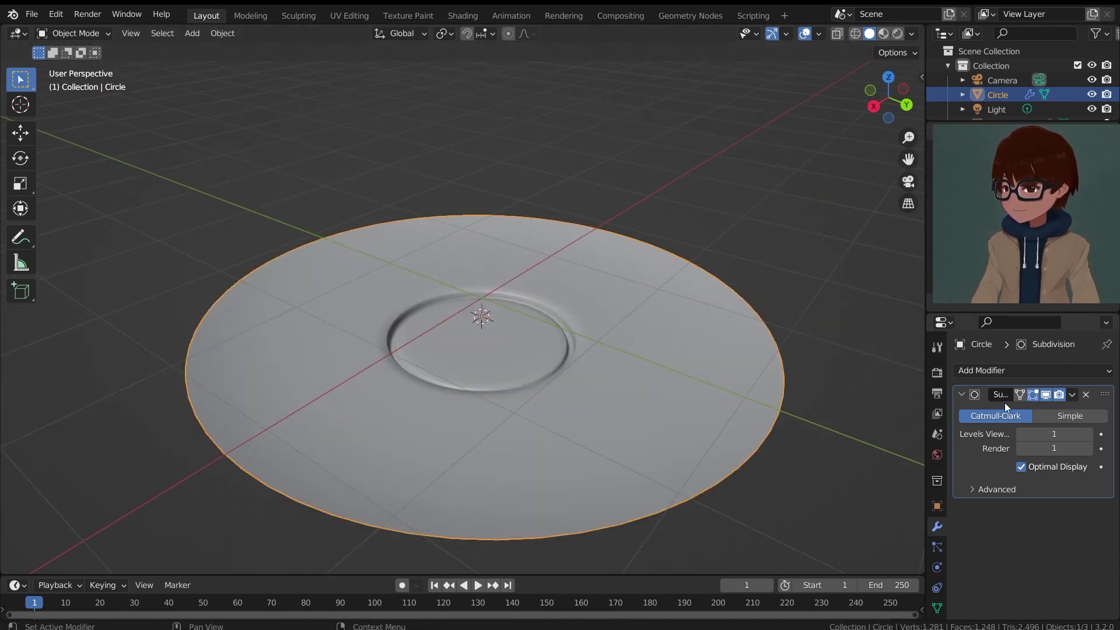
key("Tab")
left_click(767, 326, "alt")
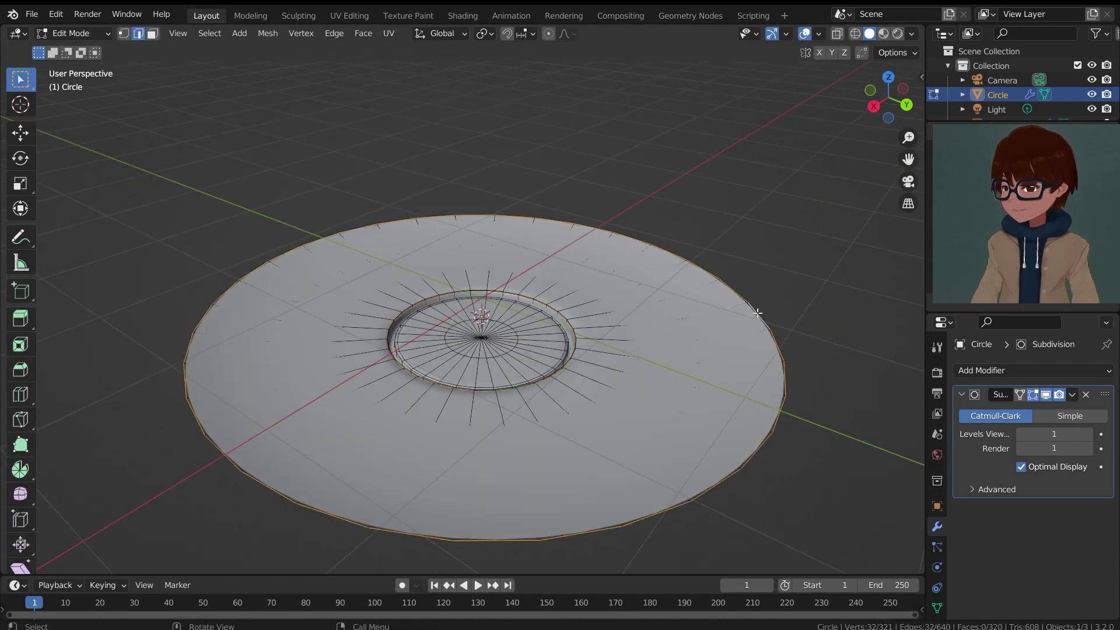
middle_click_drag(757, 314, 739, 305)
key("KP_1")
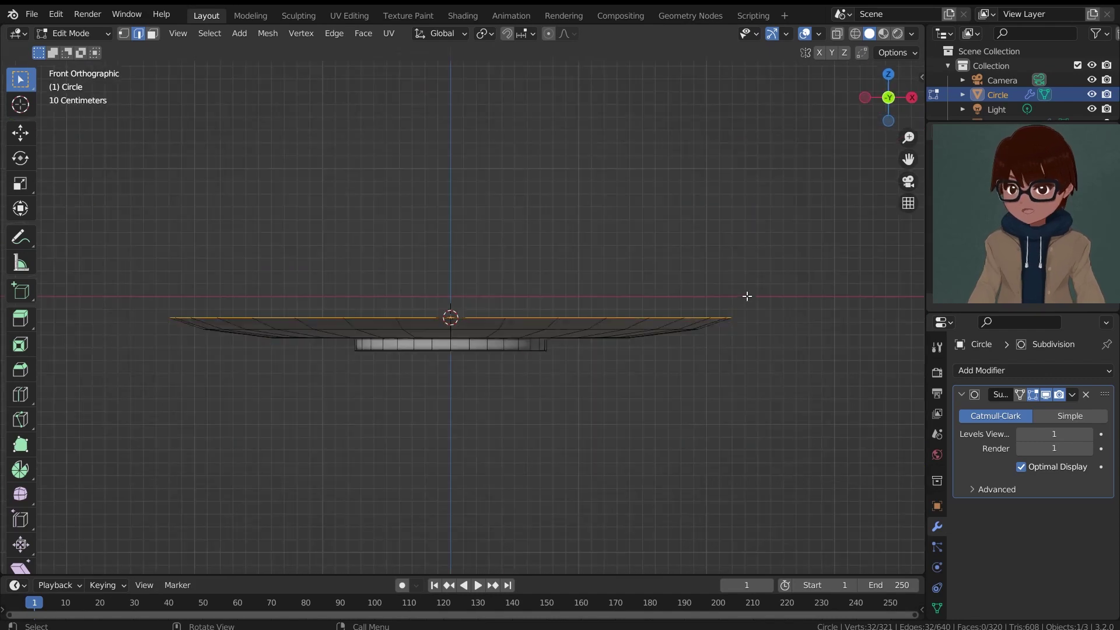
scroll(665, 298, "up", 2)
middle_click_drag(665, 297, 682, 290, "shift")
key("z")
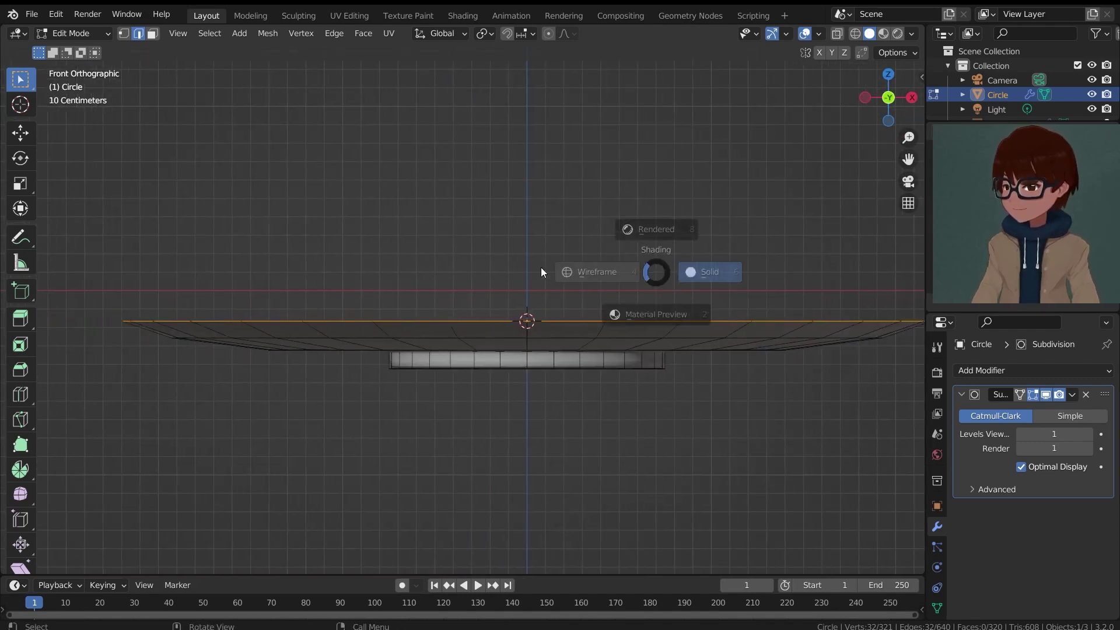
left_click(517, 284)
Extrude the outer rim loop about 0.048 m up along Z and scale it inward to about 0.95
middle_click_drag(477, 282, 597, 247, "shift")
scroll(590, 257, "up", 2)
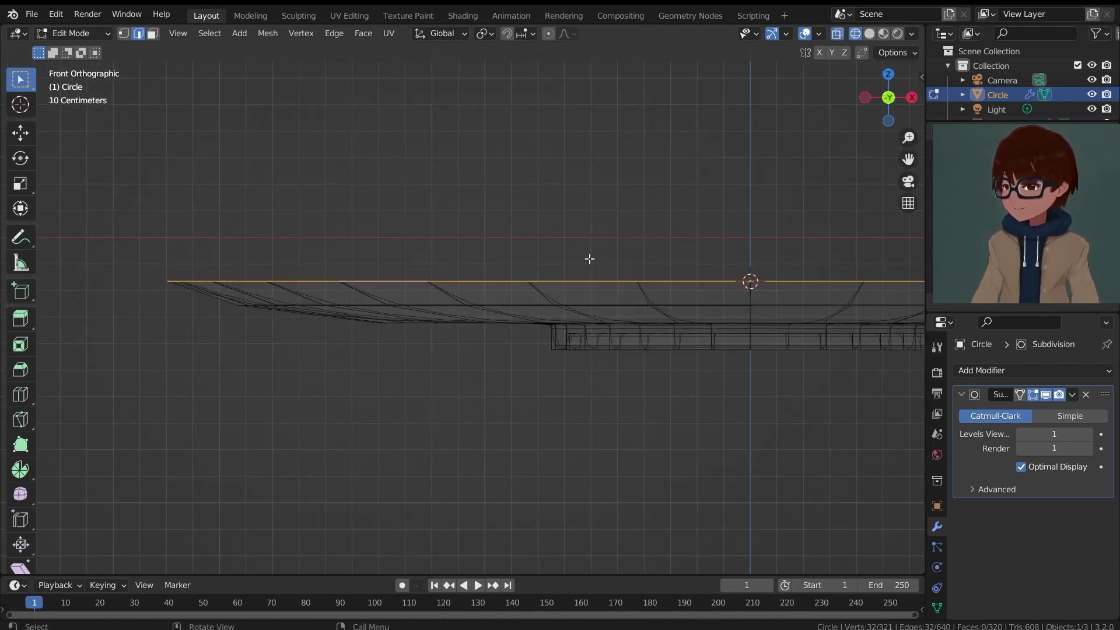
scroll(589, 257, "down", 2)
scroll(611, 235, "up", 2)
key("e")
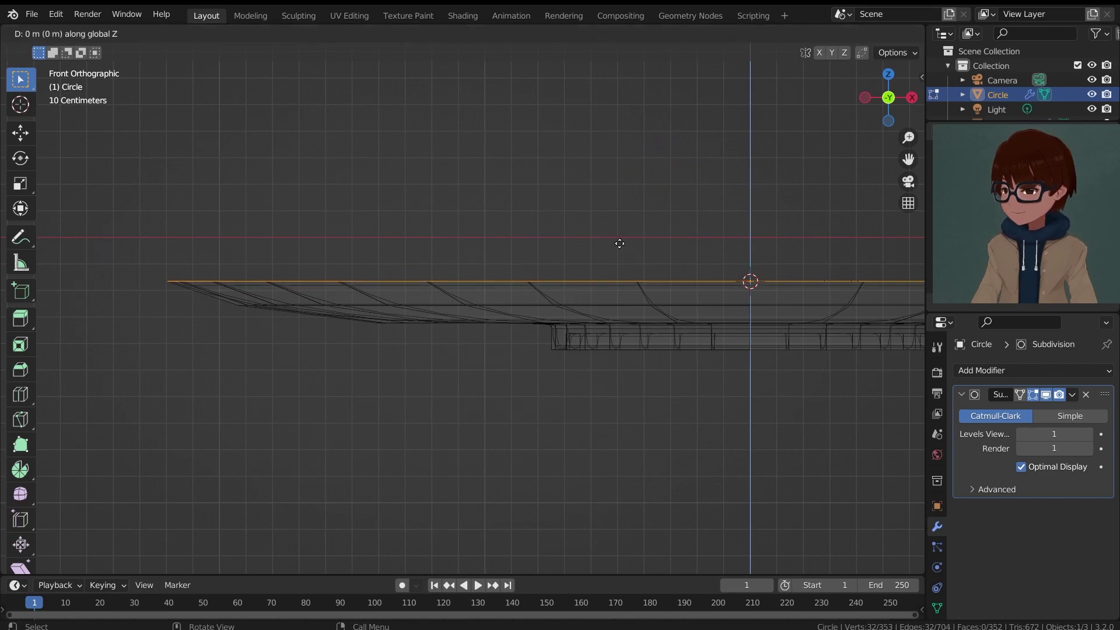
left_click(618, 232)
key("s")
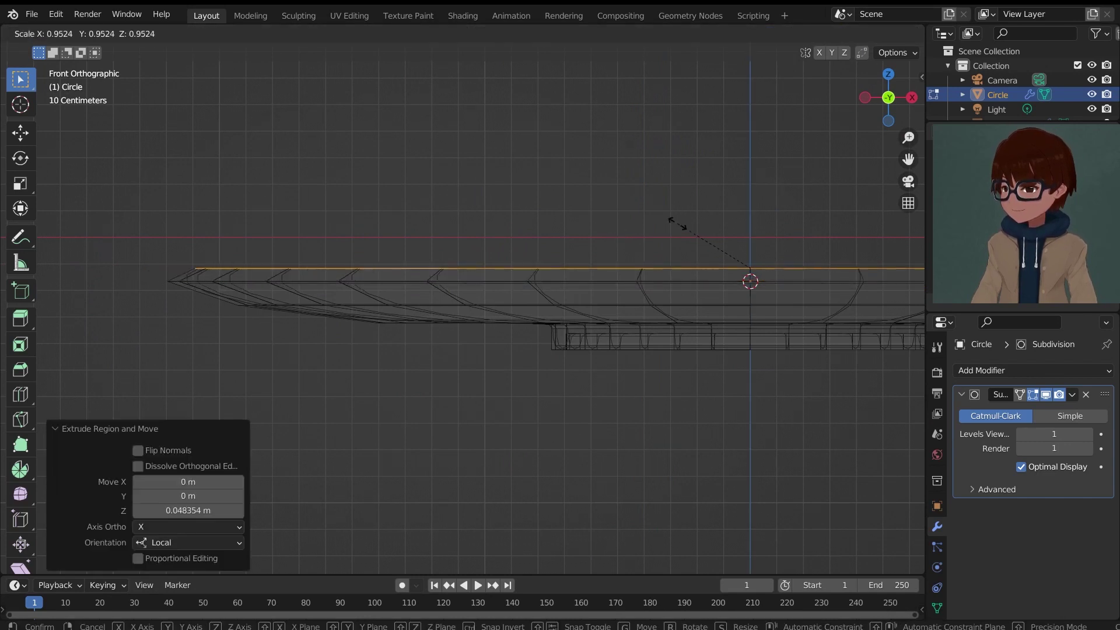
left_click(678, 224)
Lower the raised rim loop by about 0.013 m along Z and scale it inward to 0.994
key("g")
key("z")
left_click(678, 227)
key("s")
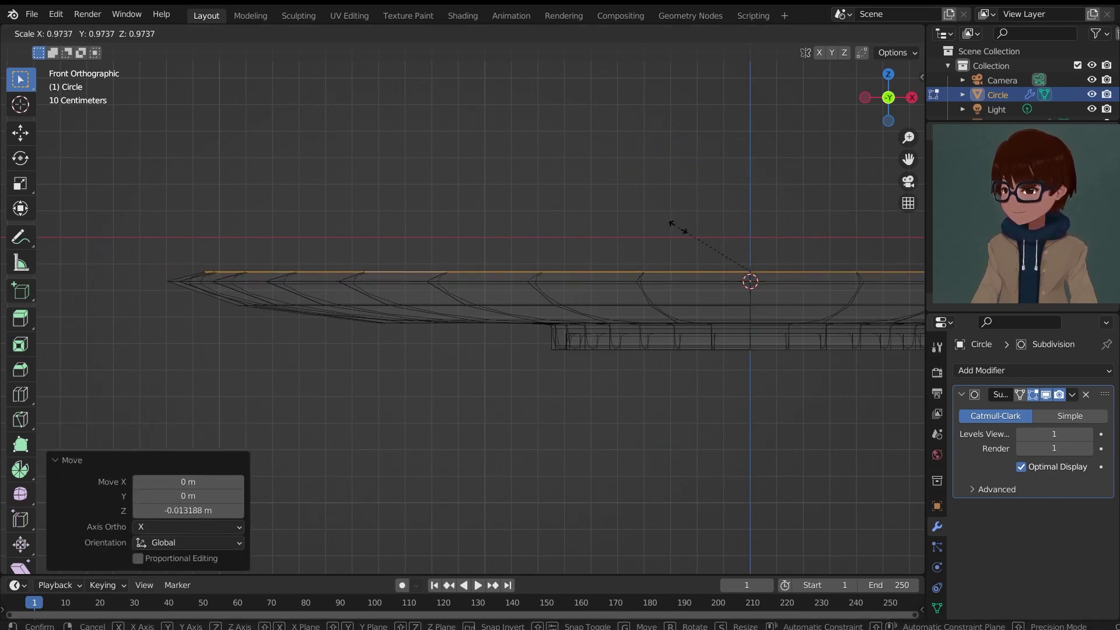
left_click(675, 226)
mouse_move(627, 250)
middle_mouse_down()
mouse_move(575, 260)
mouse_move(614, 298)
middle_mouse_up()
key("z")
left_click(838, 299)
key("KP_1")
Extrude the rim loop about 0.047 m down into the plate and scale the loop to 0.954
key("z")
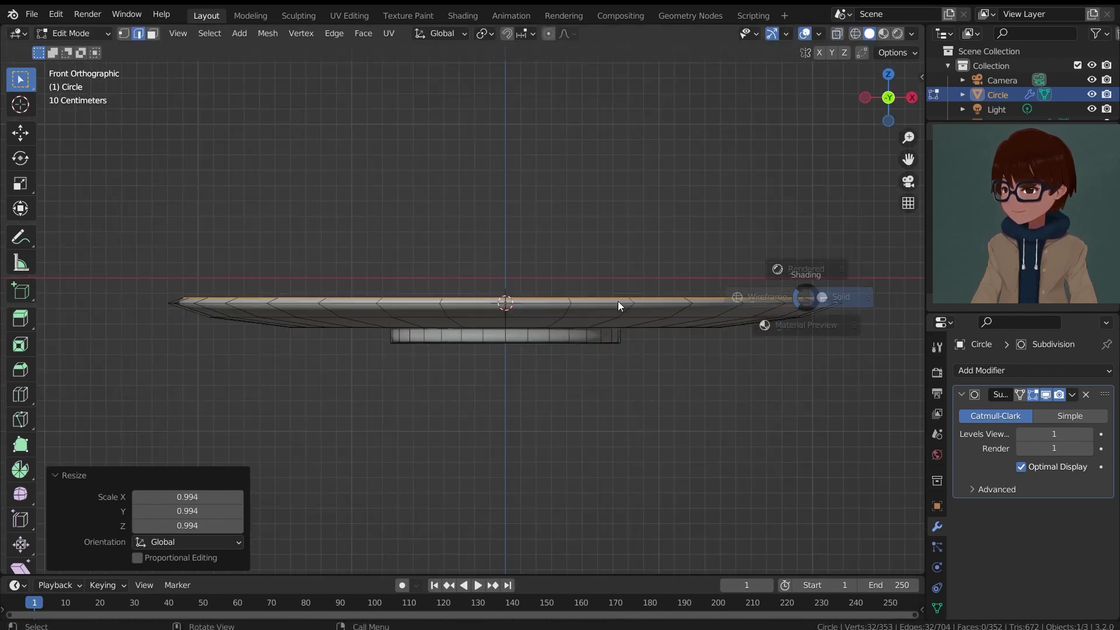
left_click(618, 301)
middle_click_drag(656, 411, 750, 390, "shift")
key("e")
key("z")
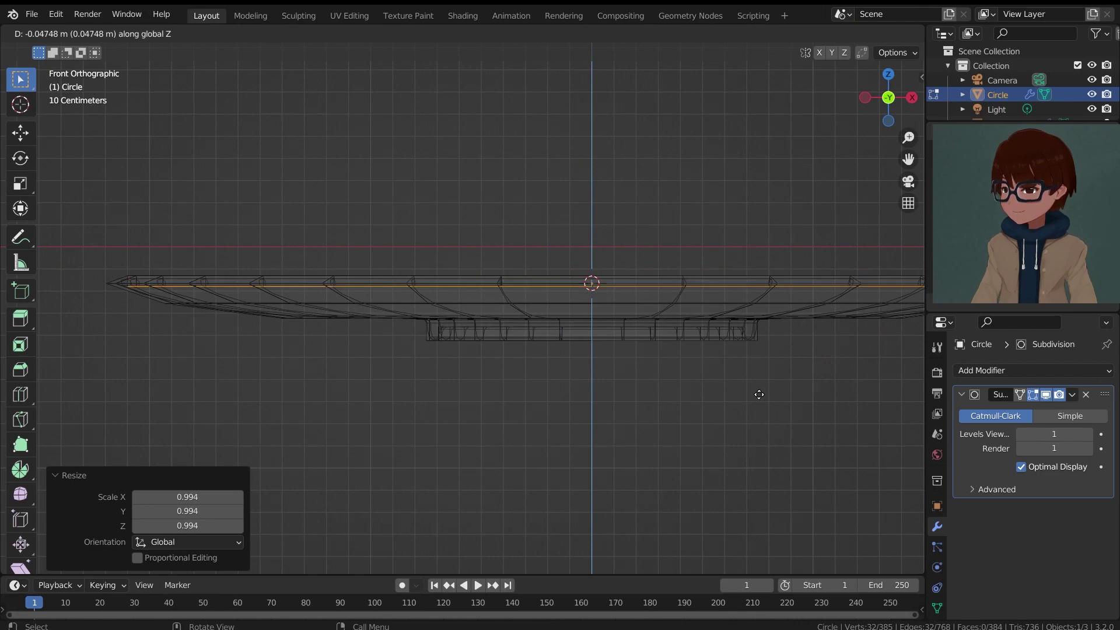
left_click(756, 392)
key("s")
left_click(744, 390)
Extrude the inner loop about 0.076 m further down along Z and scale it to 0.895
key("g")
key("z")
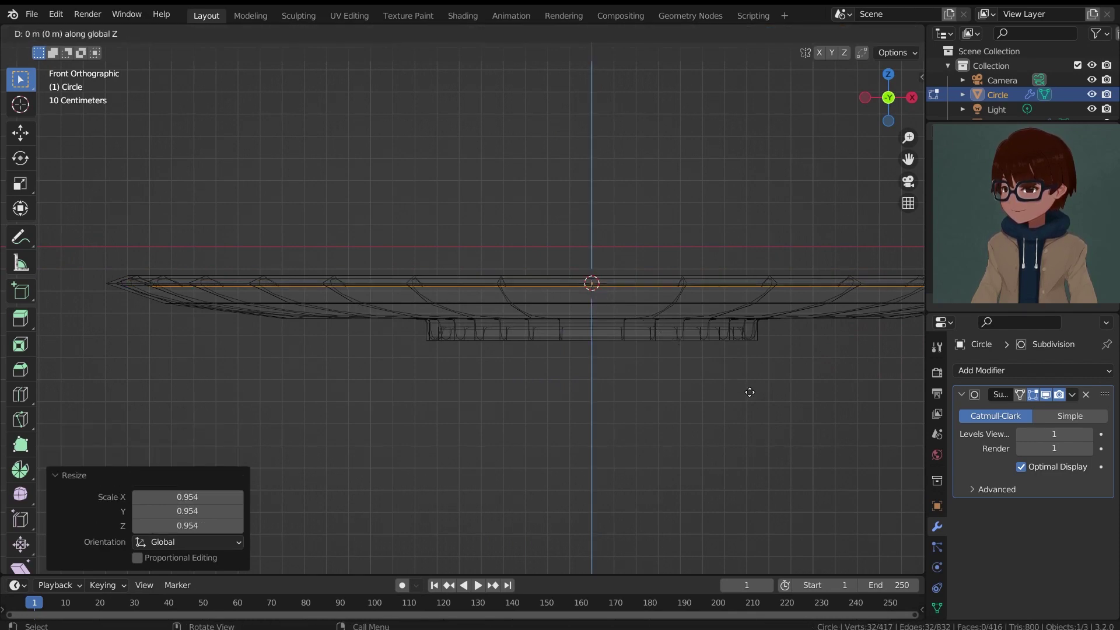
key("z")
left_click(752, 409)
key("s")
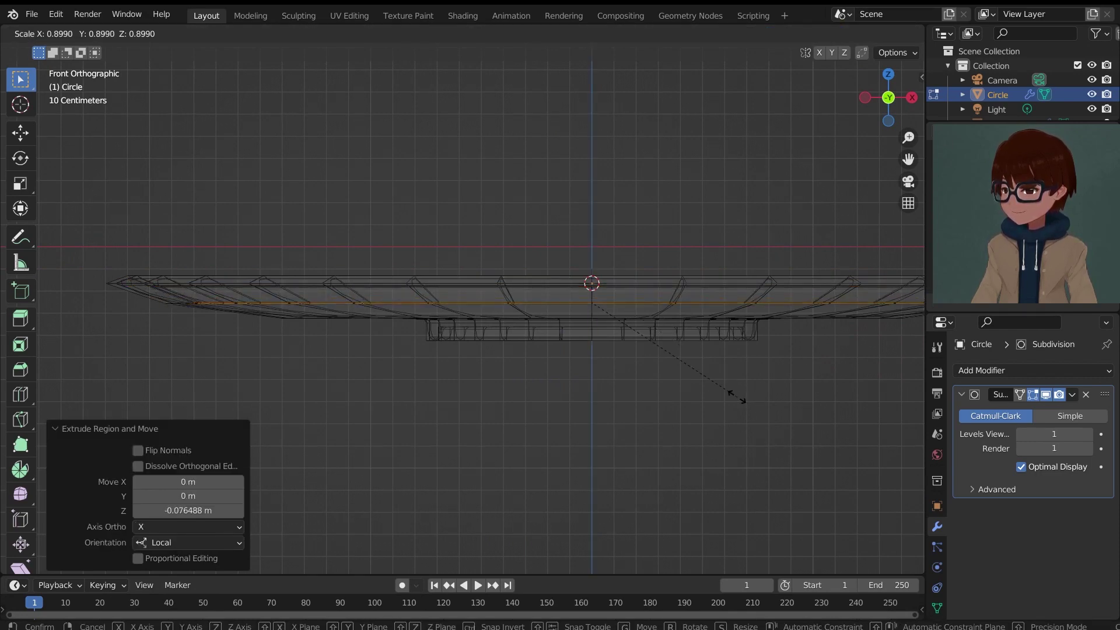
left_click(736, 396)
Extrude the inner loop about 0.055 m down to the plate's floor and scale it to 0.366
key("g")
key("z")
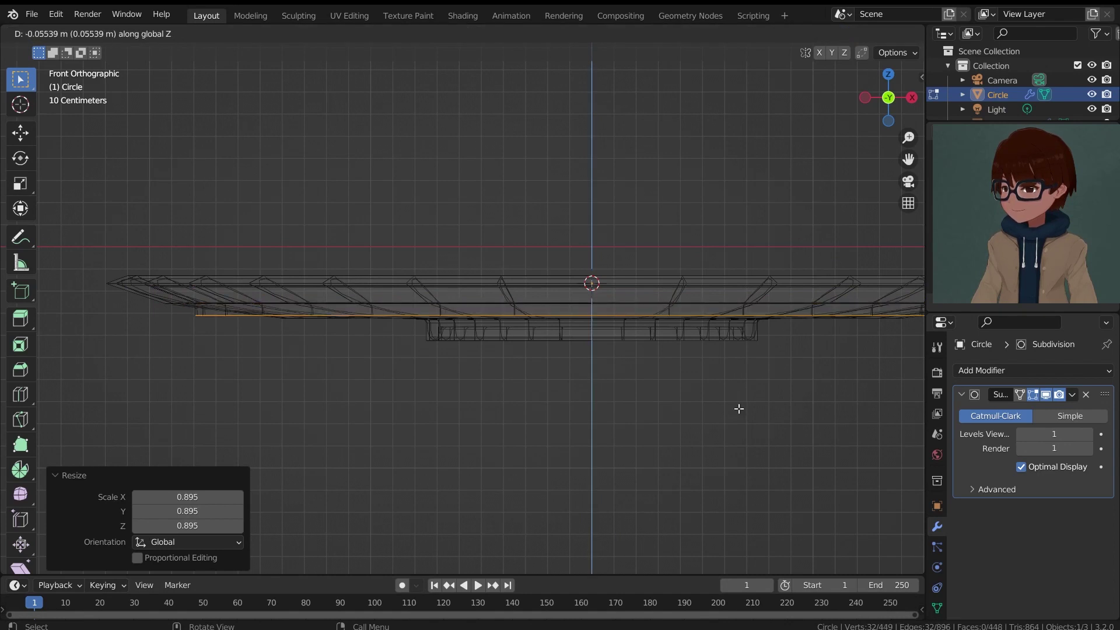
left_click(738, 408)
key("s")
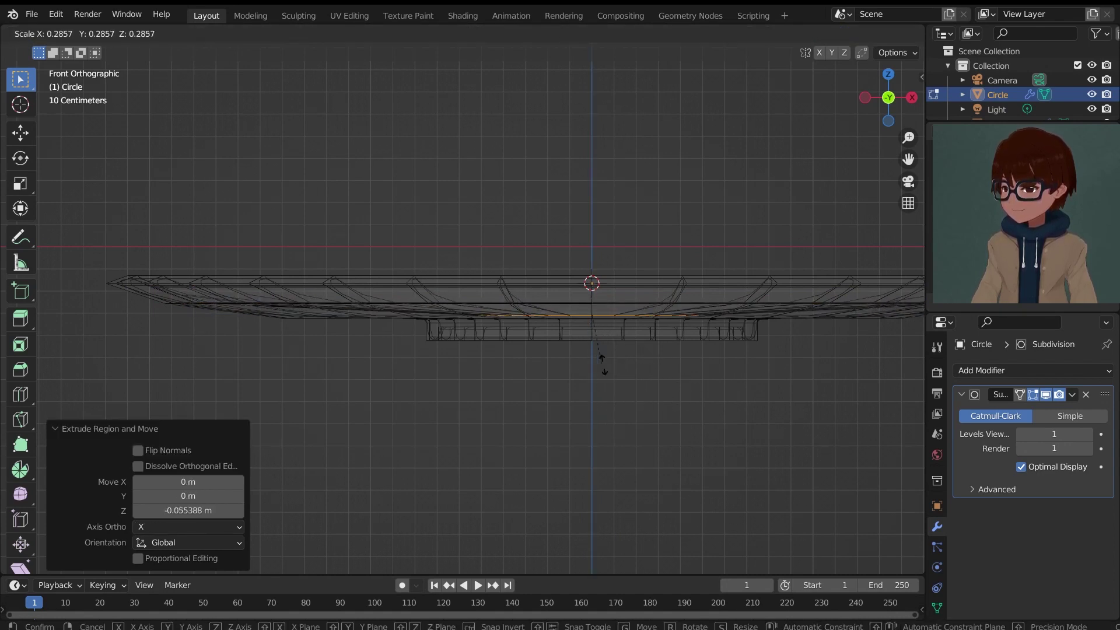
left_click(608, 376)
Return to solid shading and extrude the floor loop inward at a scale of 0.368
key("z")
left_click(648, 378)
mouse_move(647, 377)
middle_mouse_down()
mouse_move(670, 345)
mouse_move(677, 245)
mouse_move(675, 350)
mouse_move(683, 327)
middle_mouse_up()
scroll(682, 326, "up", 6)
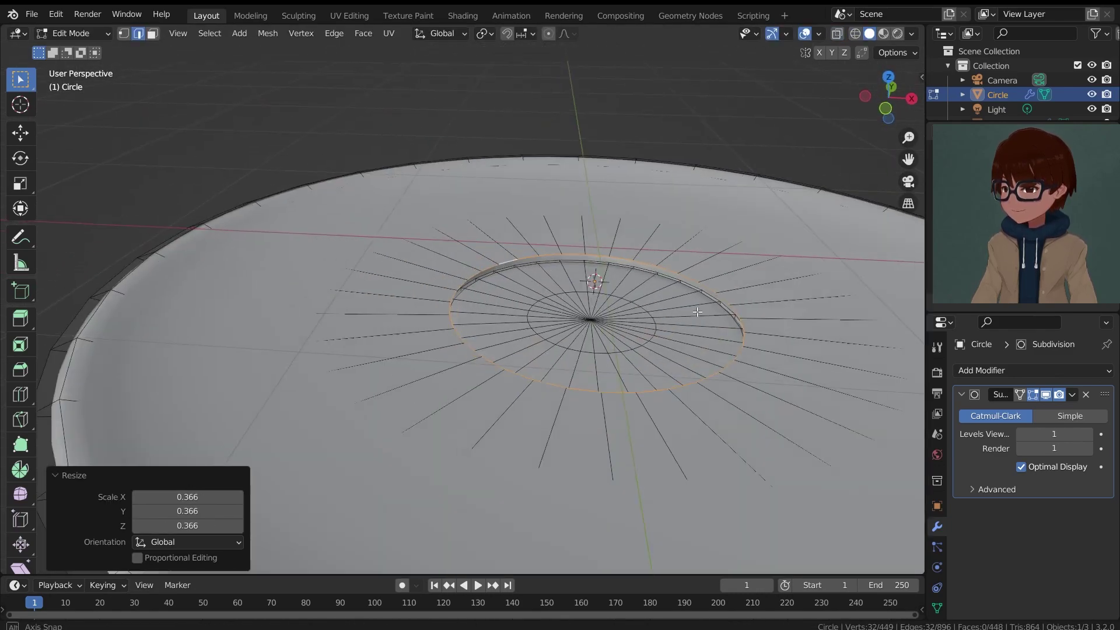
key("s")
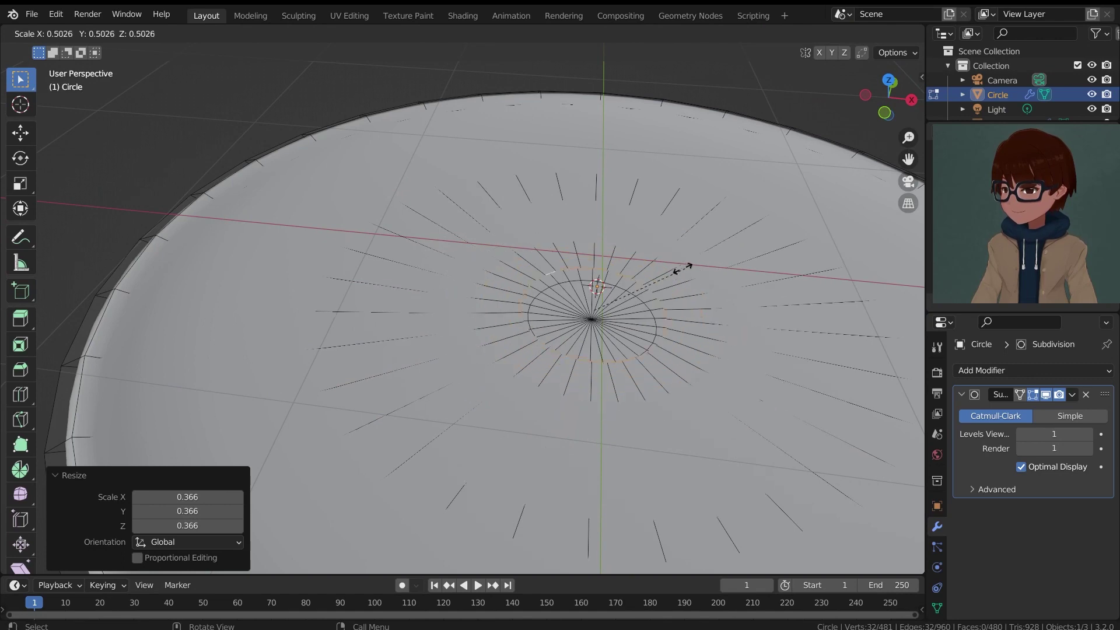
left_click(659, 277)
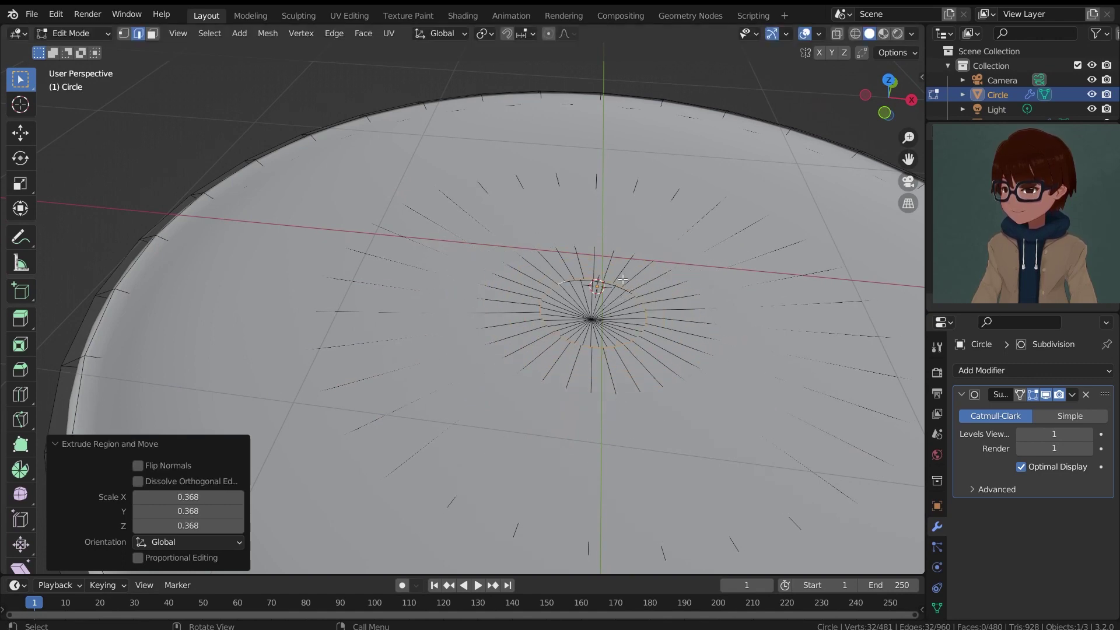
Merge the innermost loop at its center to close the plate's floor, and return to Object Mode
key("m")
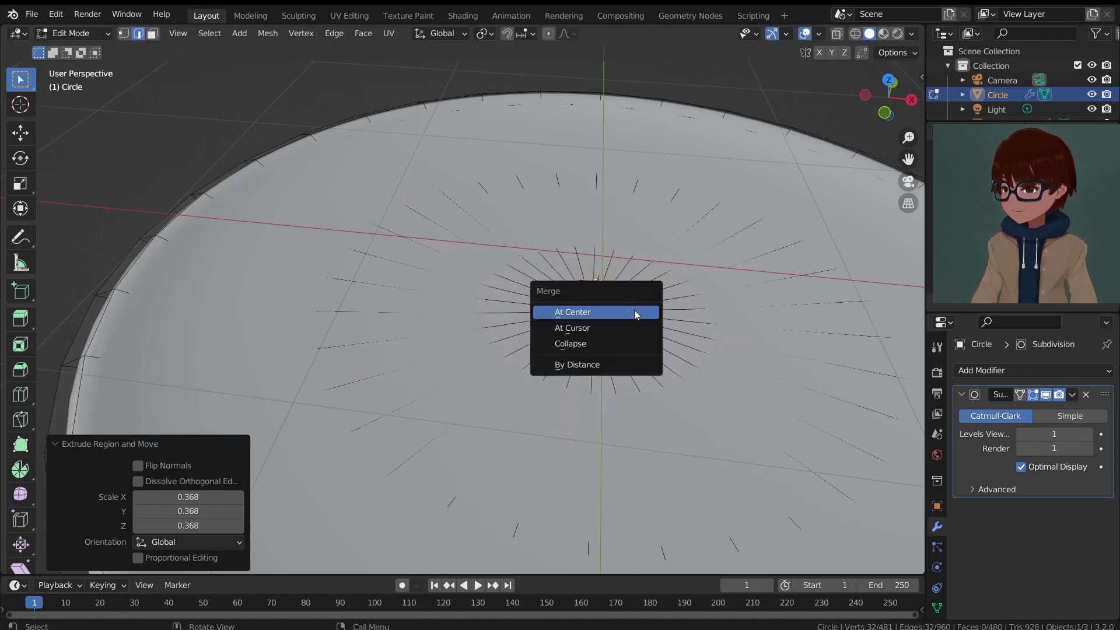
left_click(635, 313)
key("Tab")
scroll(635, 313, "down", 6)
middle_click_drag(635, 312, 603, 309)
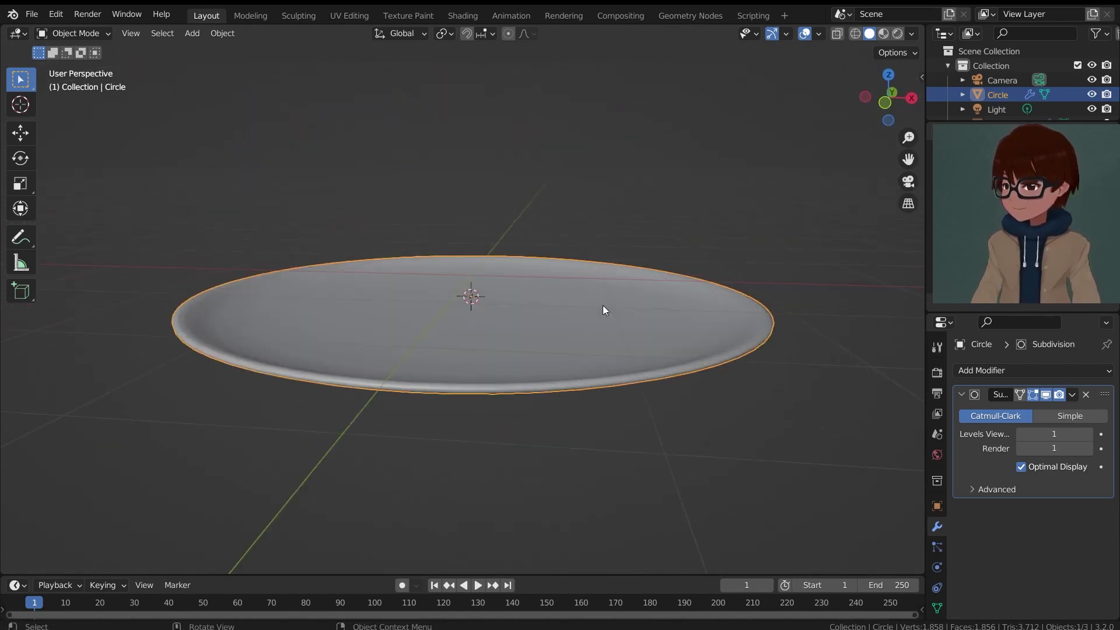
left_click(654, 174)
middle_click_drag(654, 174, 596, 231)
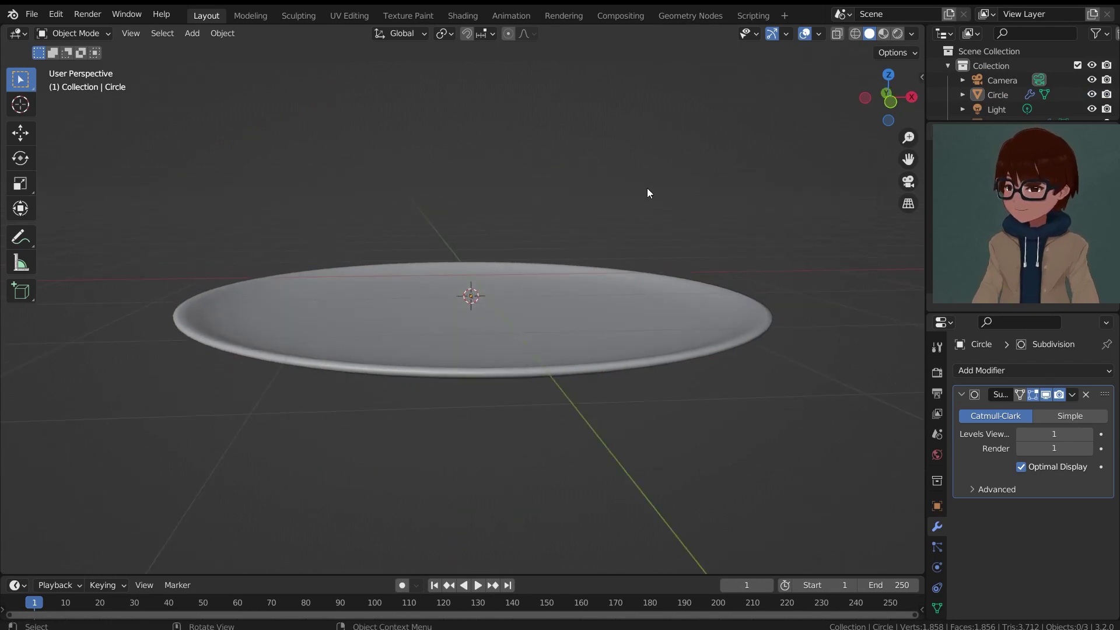
Paste the two waffles back into the scene with the plate
key("ctrl+v")
scroll(646, 187, "down", 2)
scroll(645, 232, "up", 3)
middle_click_drag(645, 232, 676, 243)
Move the waffles along Z so that they sit stacked on the plate, and clear the selection
left_click(597, 259, "shift")
key("g")
key("z")
left_click(606, 294)
scroll(625, 327, "up", 2)
key("g")
key("z")
left_click(723, 327)
left_click(580, 260)
scroll(555, 264, "up", 3)
key("alt+a")
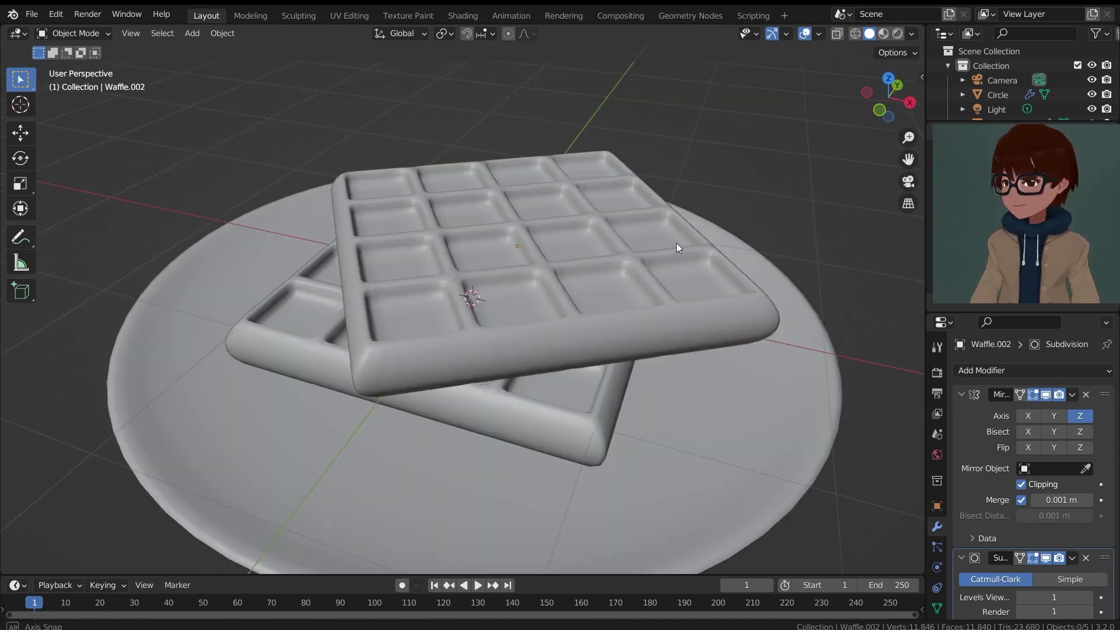
scroll(673, 240, "down", 3)
scroll(583, 250, "up", 3)
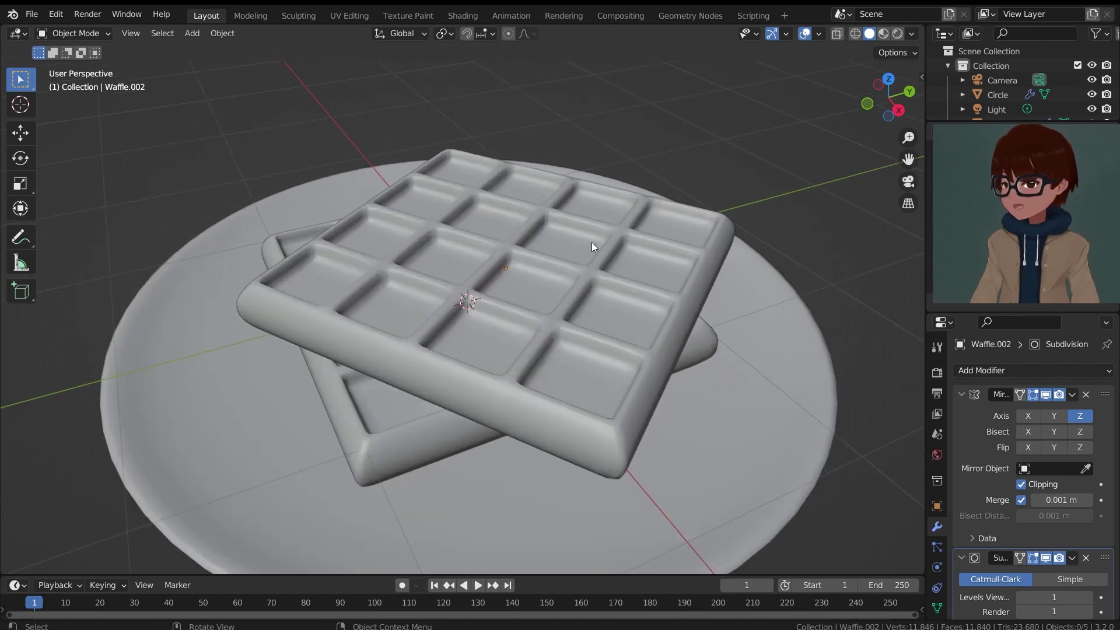
Add an ico sphere with 4 subdivisions and a 1 m radius and apply smooth shading to it
middle_click_drag(591, 243, 611, 234)
key("shift+a")
mouse_move(611, 234)
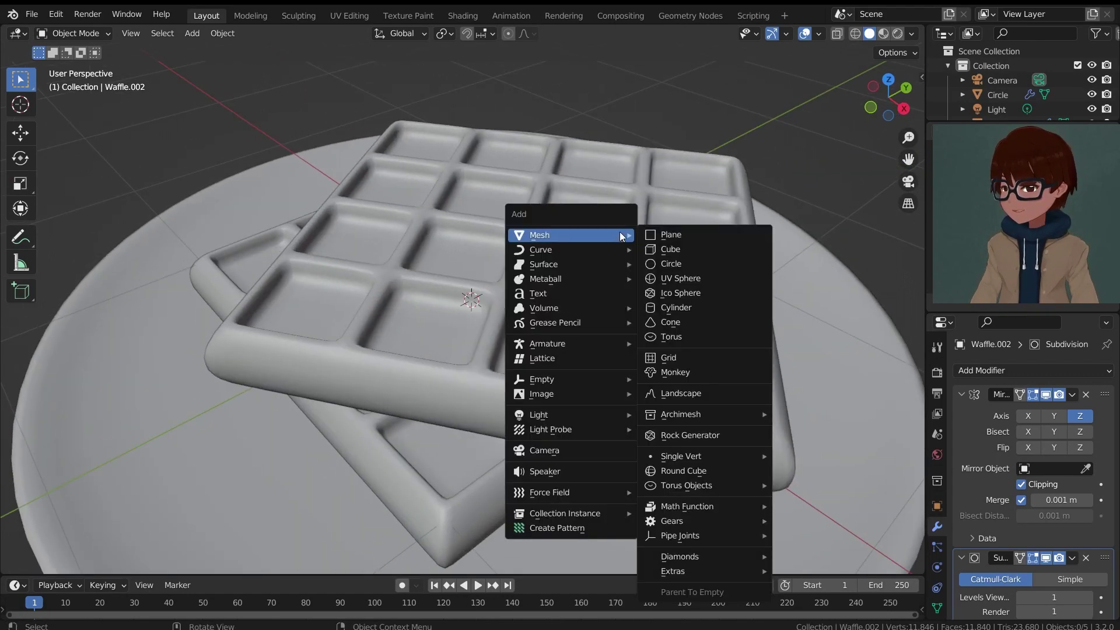
left_click(689, 298)
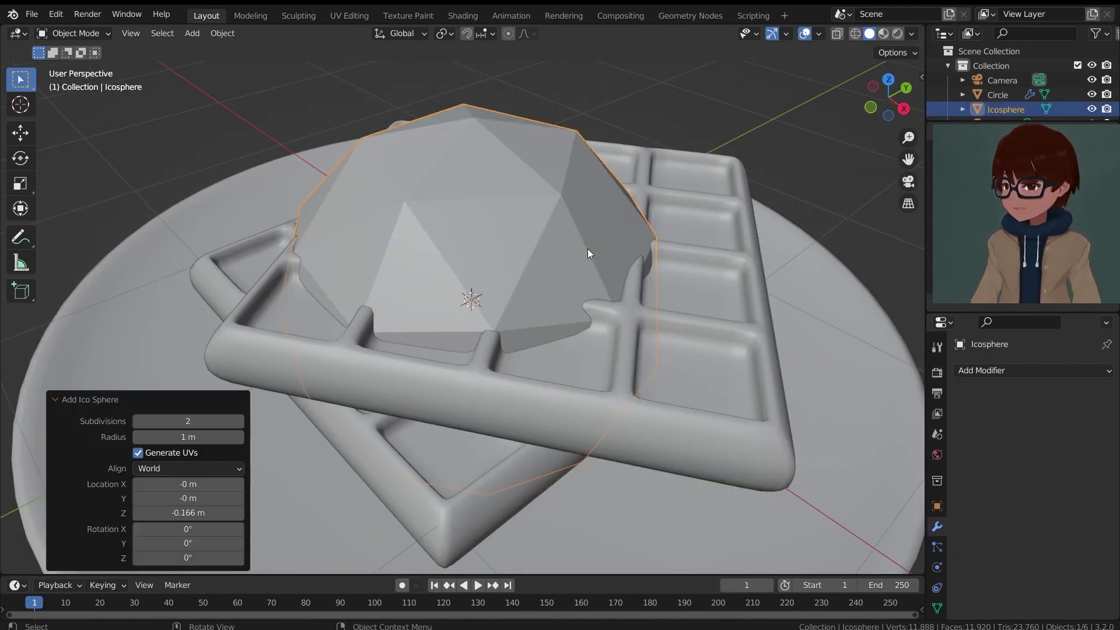
left_click(239, 421)
left_click(239, 420)
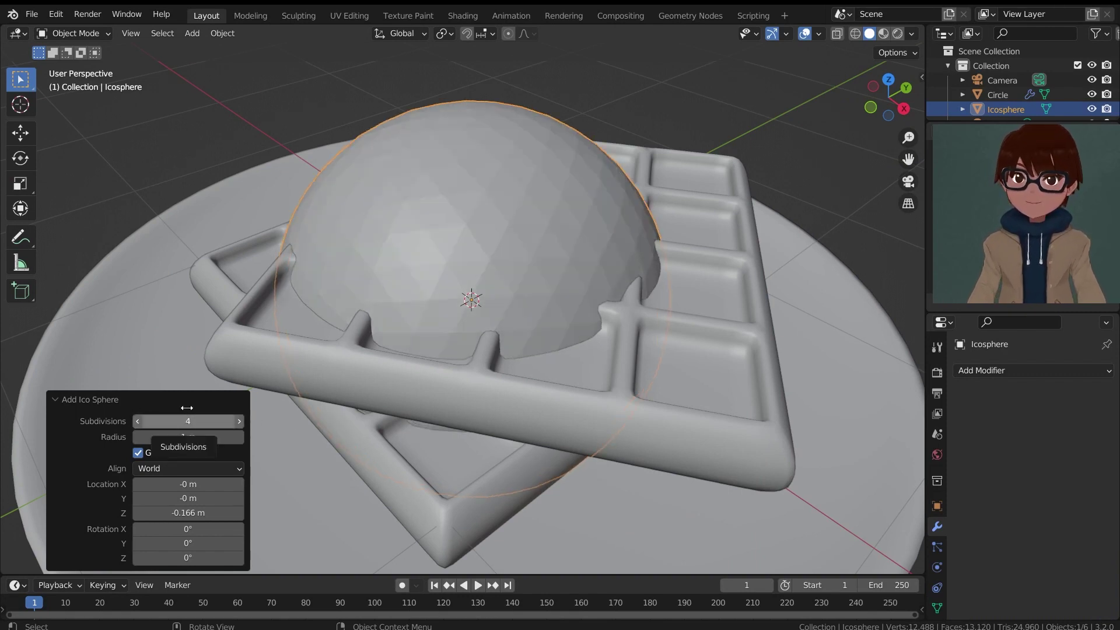
right_click(390, 210)
left_click(363, 210)
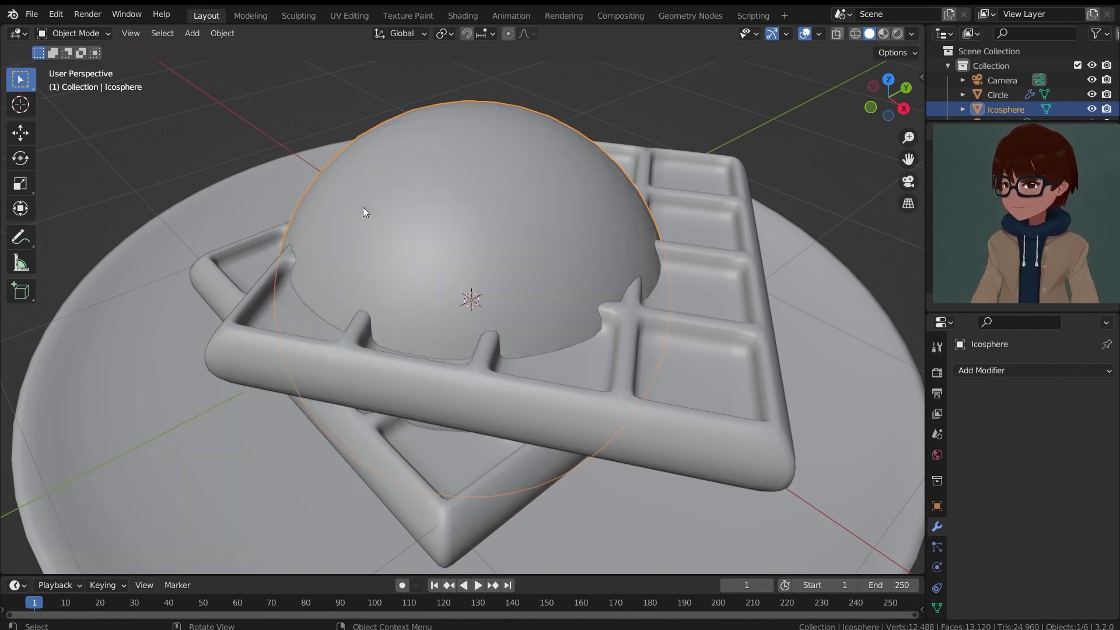
Move the sphere about 1.09 m up along Z, above the waffles
scroll(618, 252, "down", 5)
middle_click_drag(616, 257, 648, 352)
key("g")
key("z")
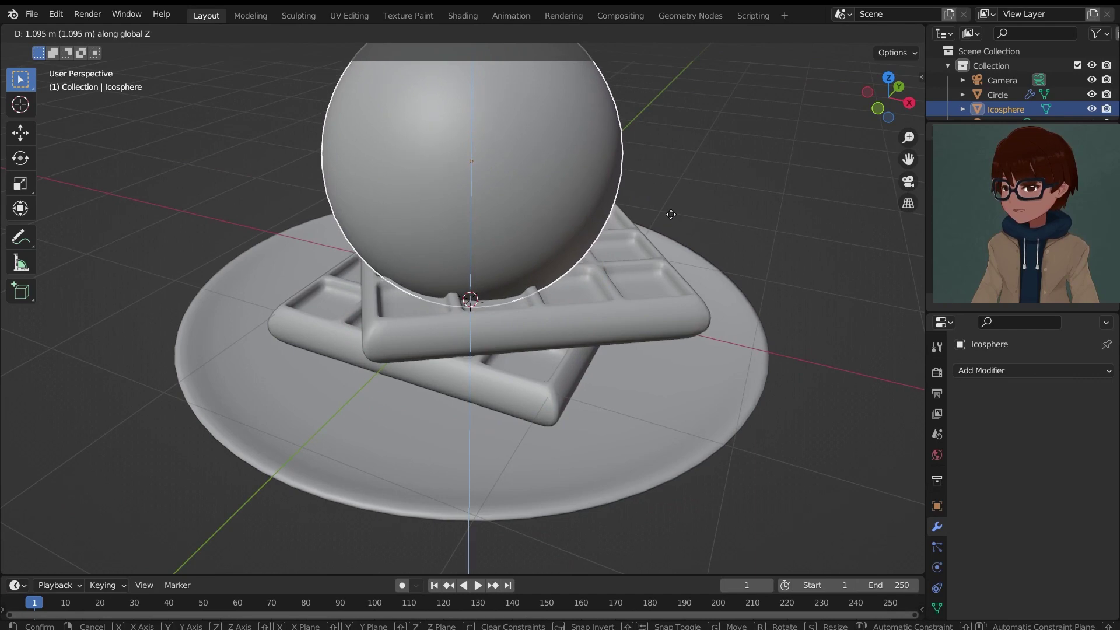
left_click(660, 227)
Scale the sphere down to 0.541 so it rests on the upper waffle
scroll(660, 225, "down", 1)
middle_click_drag(660, 225, 715, 226)
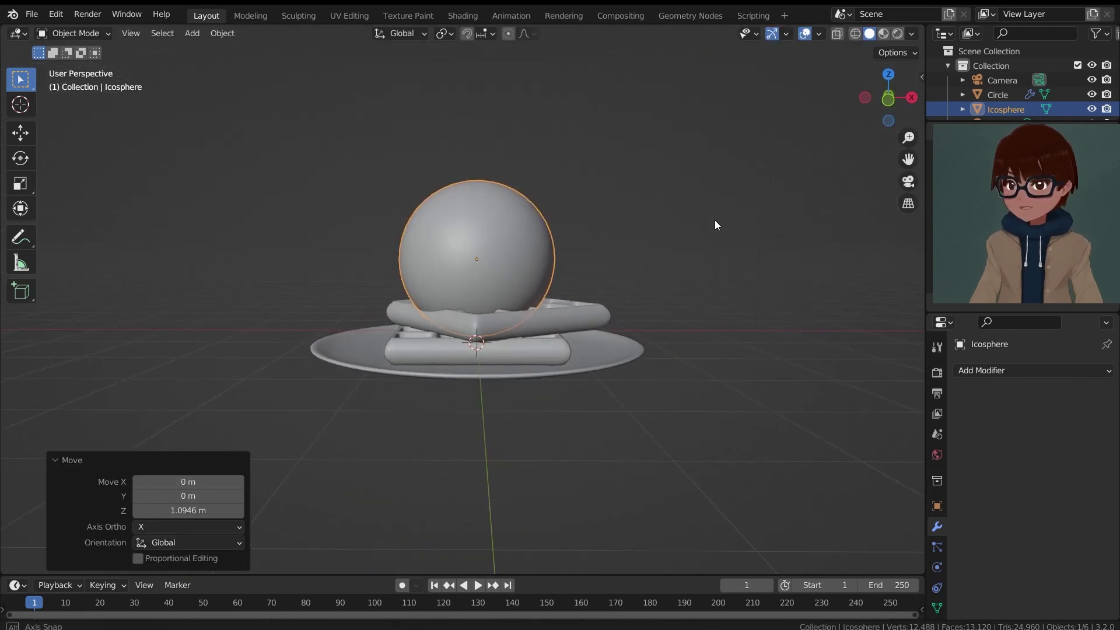
key("KP_1")
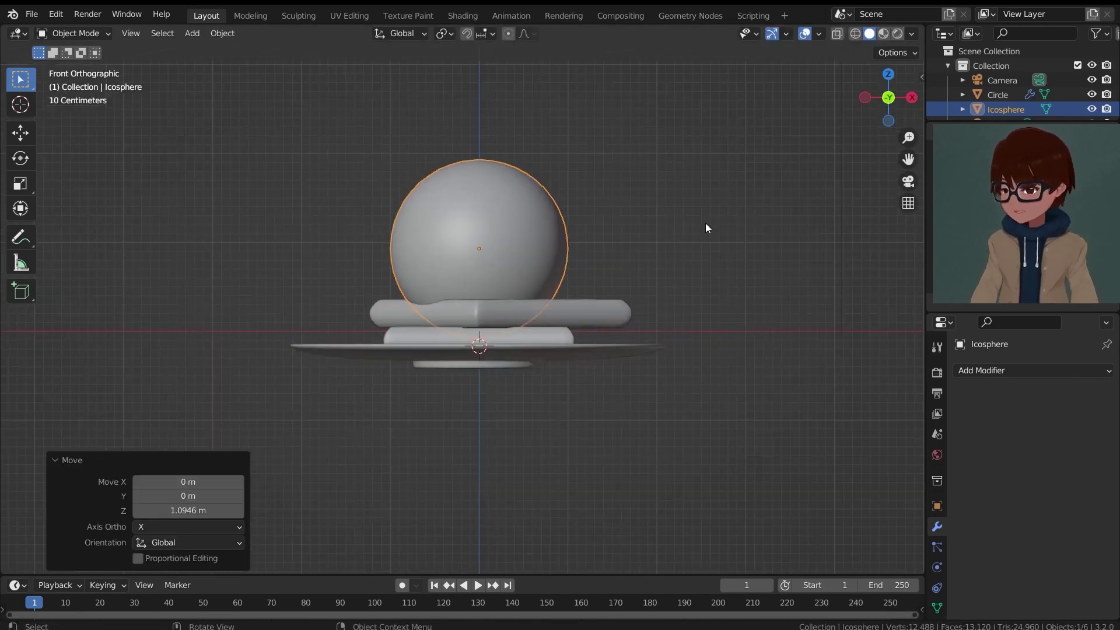
scroll(705, 224, "up", 3)
key("s")
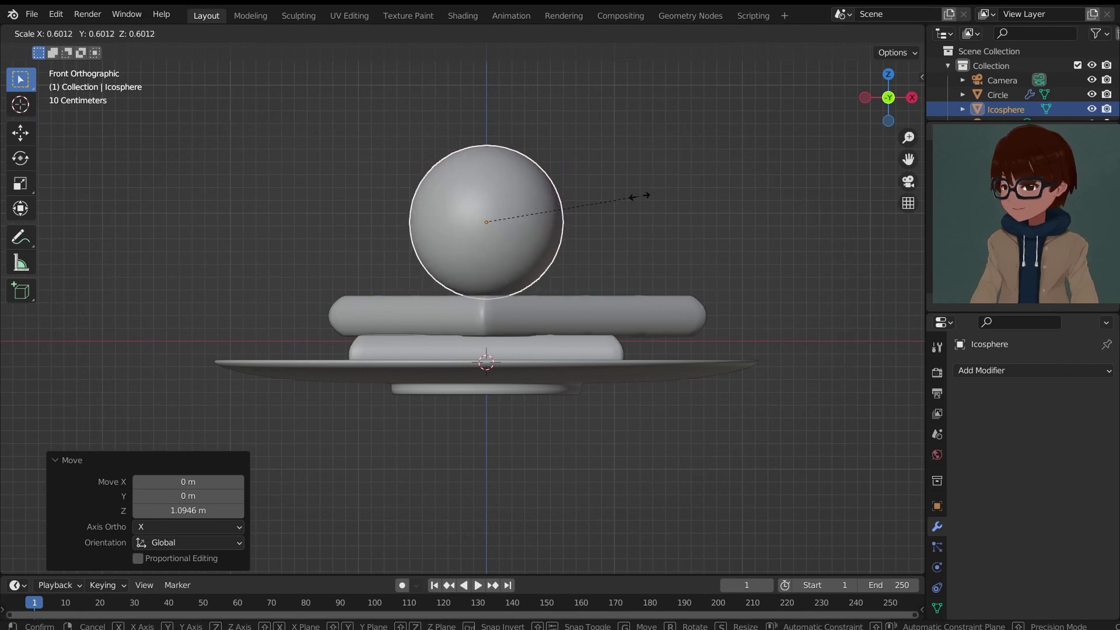
left_click(624, 205)
middle_click_drag(625, 204, 599, 240)
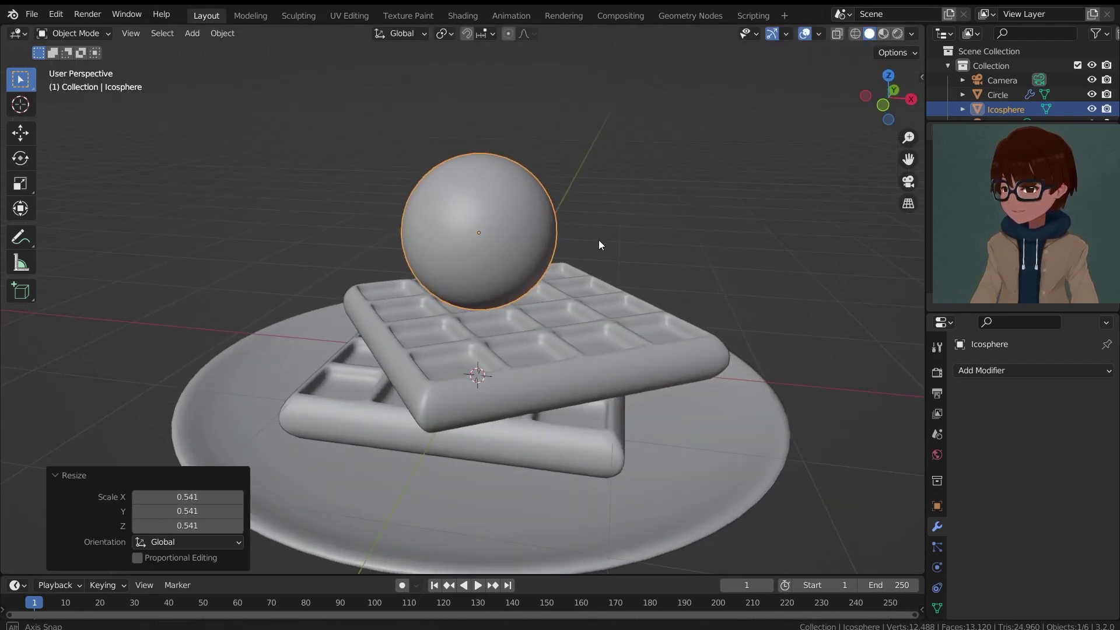
Rename the sphere object as Icecream
left_click(937, 502)
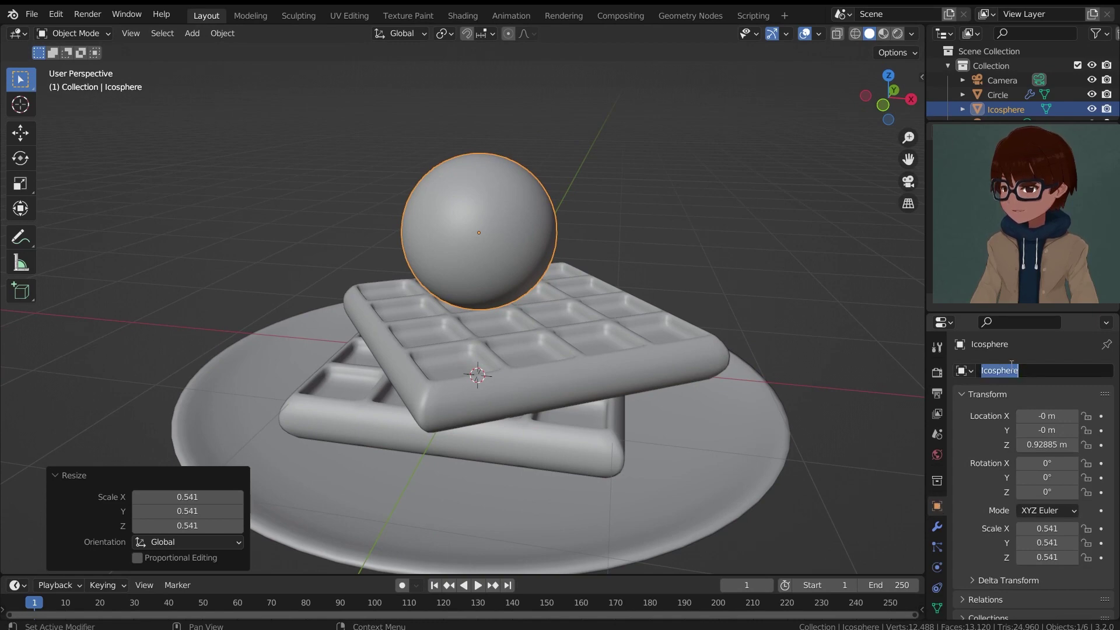
key("BackSpace")
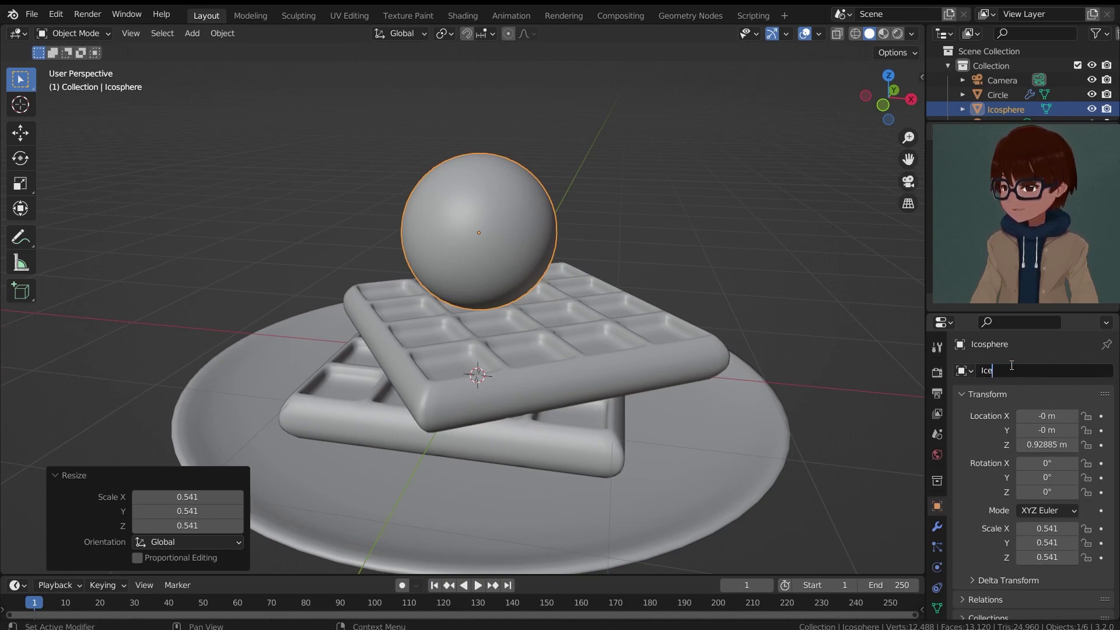
type("Icecream")
key("Return")
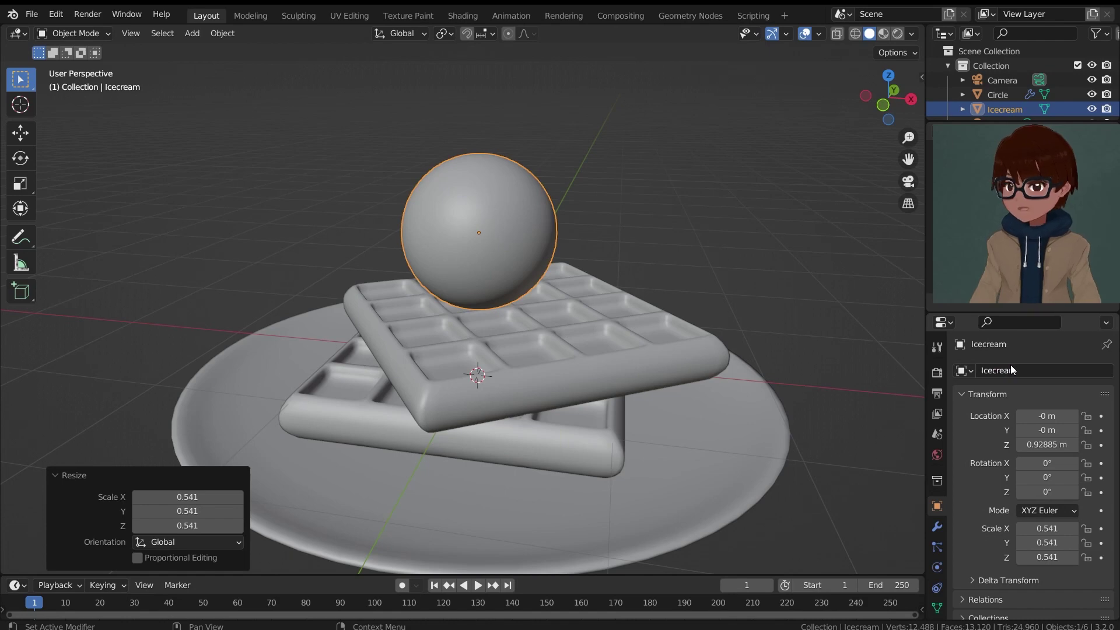
Rename the round plate object as Plate
left_click(750, 521)
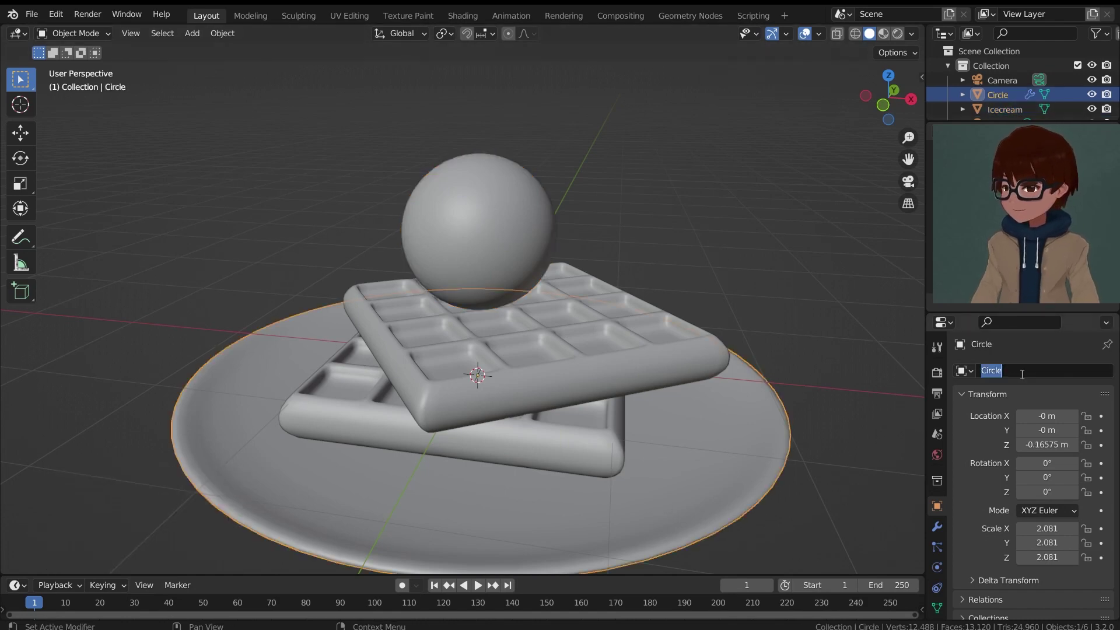
type("Plate")
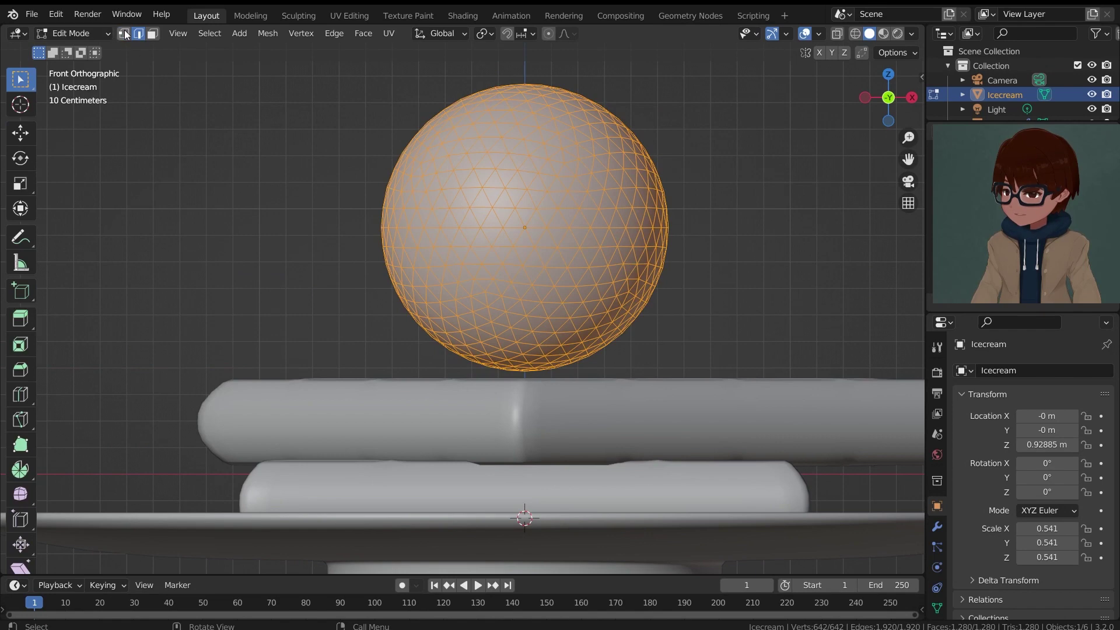
Flatten the underside of the ice cream ball by raising its bottom vertex about 0.16 m along Z with smooth proportional editing, size about 0.75 m
key("alt+a")
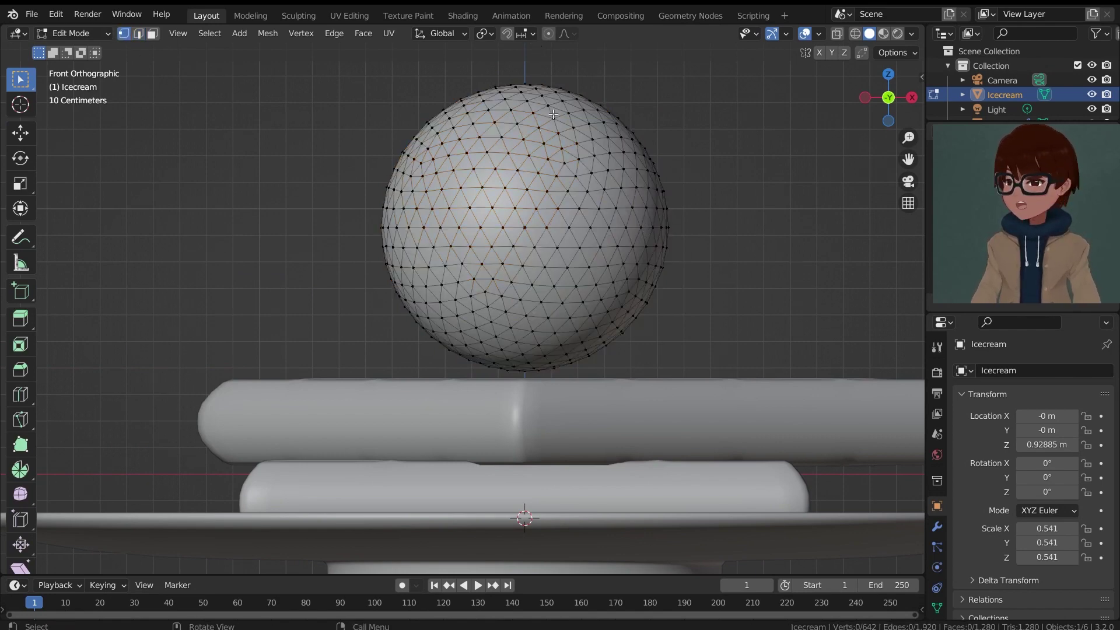
left_click(550, 37)
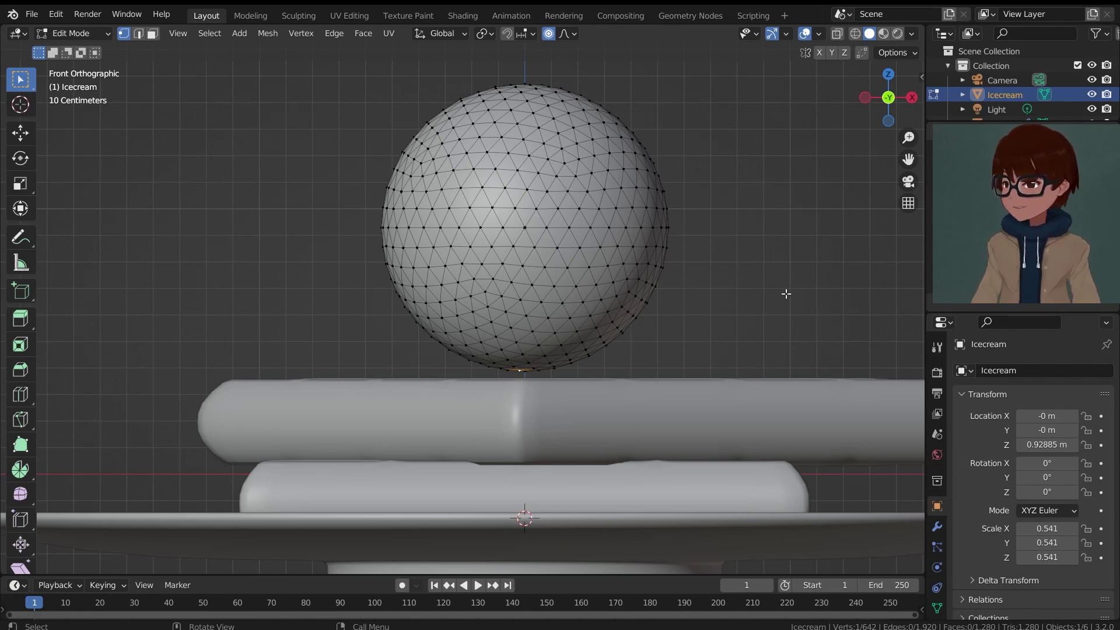
key("g")
key("z")
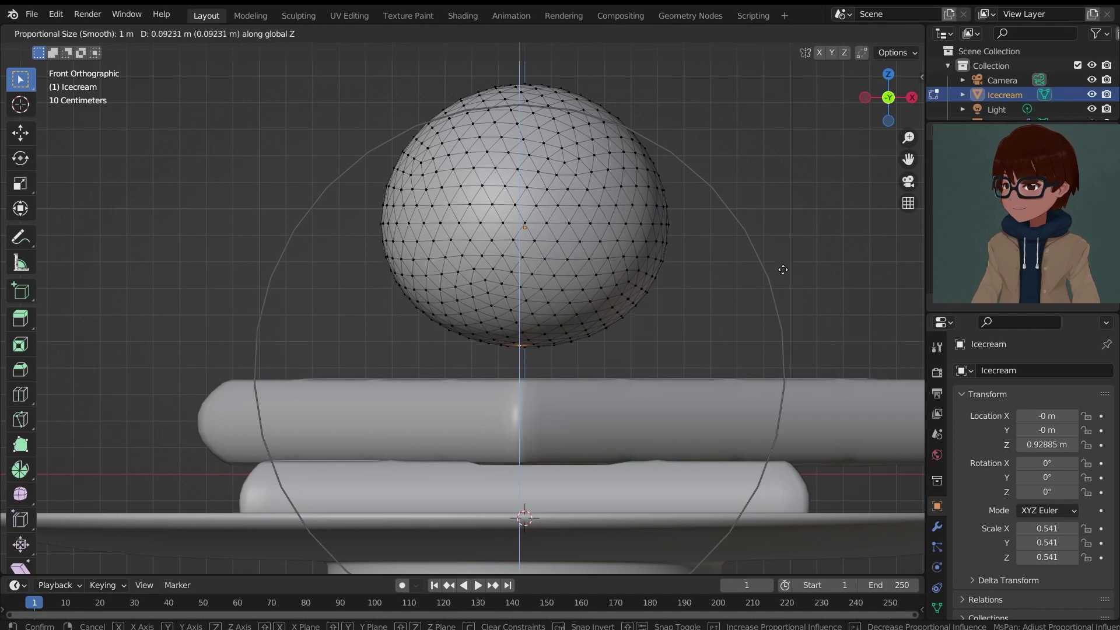
scroll(785, 250, "up", 3)
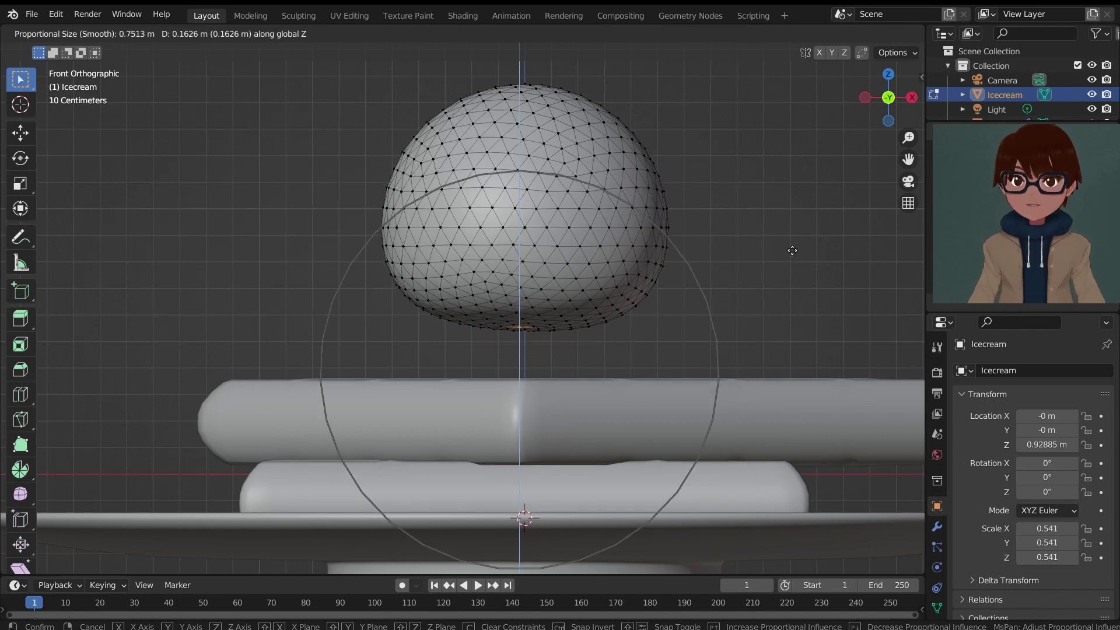
left_click(776, 251)
Lower the ice cream object 0.211 m along Z and scale it uniformly to 0.817
key("Tab")
key("g")
key("z")
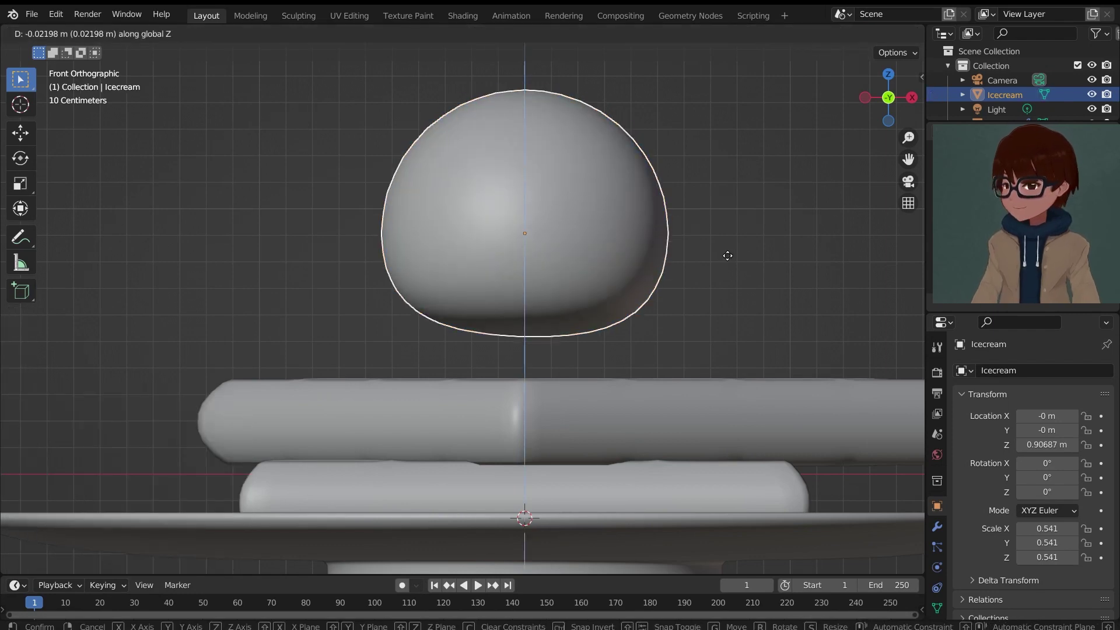
left_click(729, 288)
middle_click_drag(727, 286, 671, 344)
key("s")
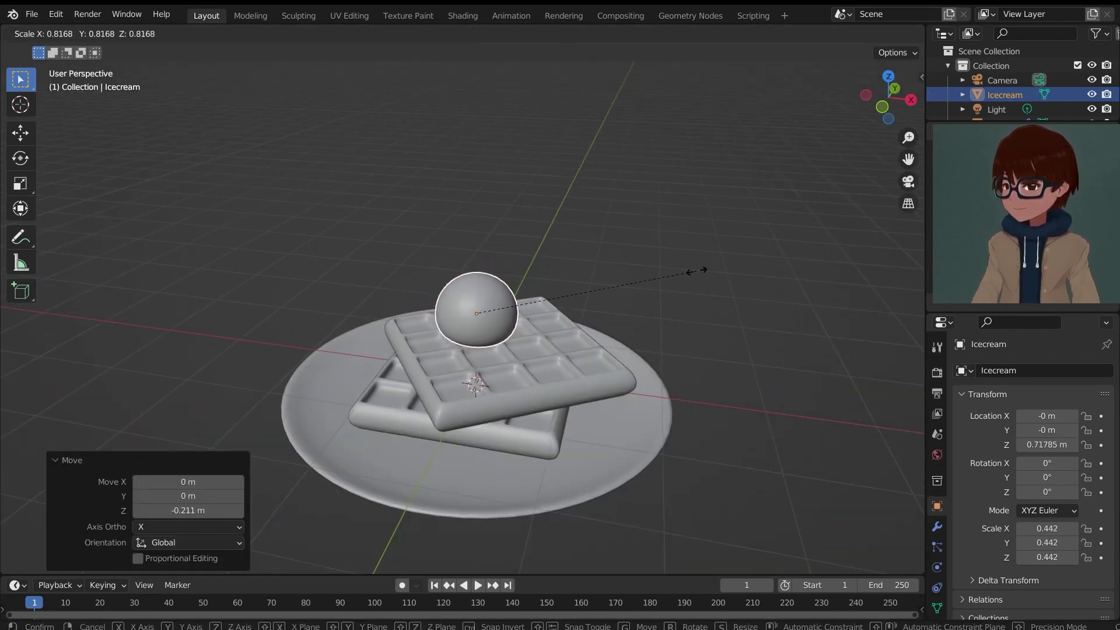
left_click(696, 273)
Lower the ice cream further along Z so its flattened base rests on the upper waffle
middle_click_drag(697, 274, 750, 232)
scroll(736, 228, "up", 8)
key("g")
key("z")
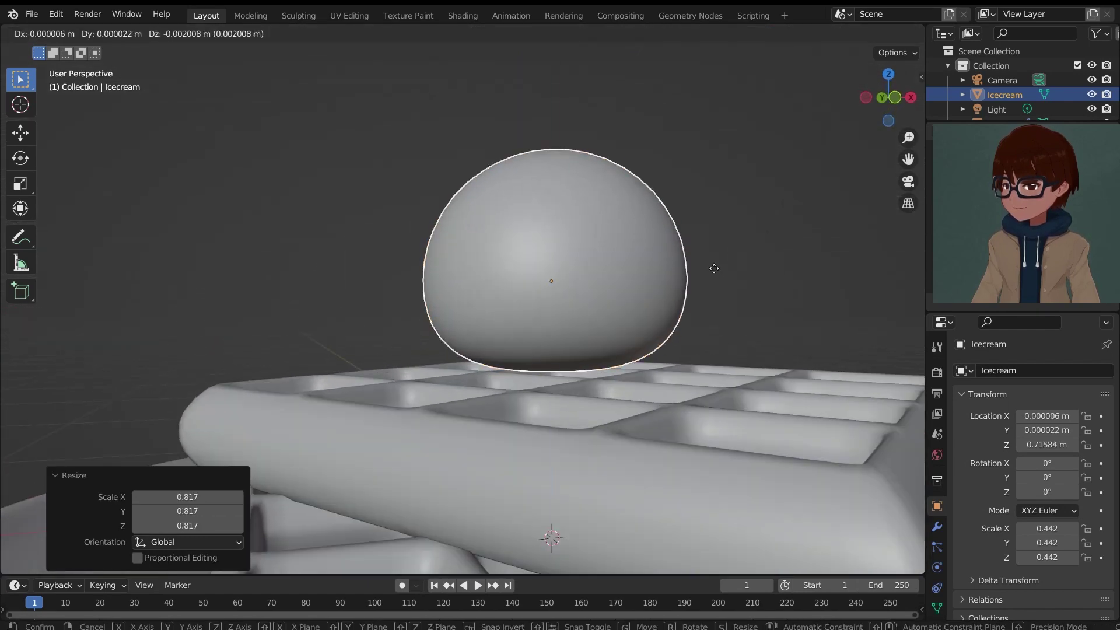
left_click(717, 291)
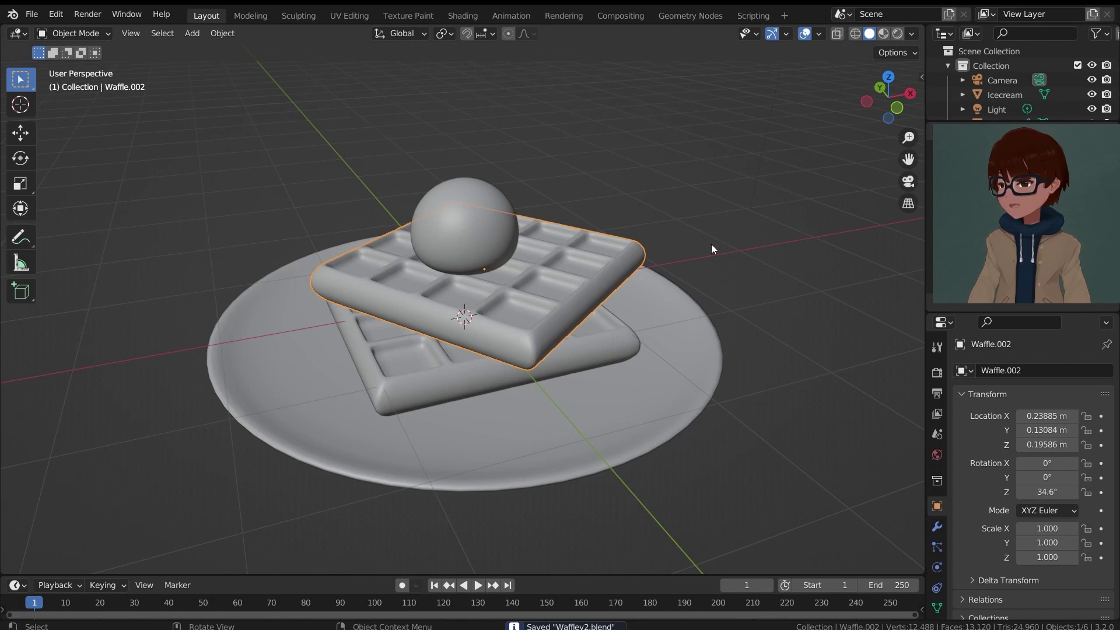
Thicken both waffles together by scaling them to 1.2 along Z
scroll(712, 222, "up", 2)
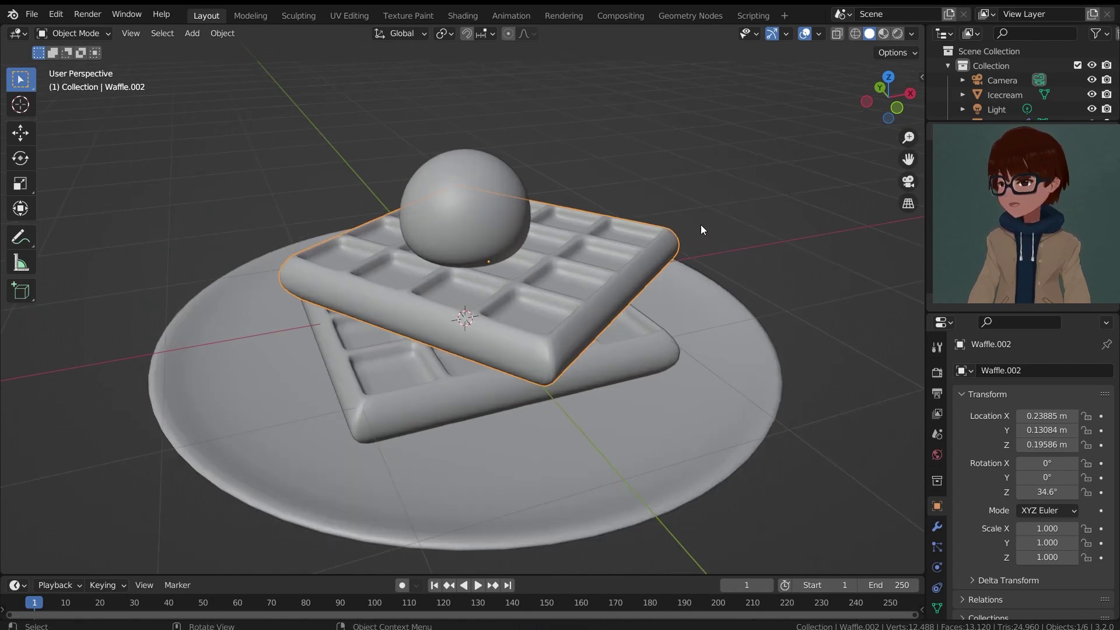
key("KP_1")
scroll(671, 216, "up", 1)
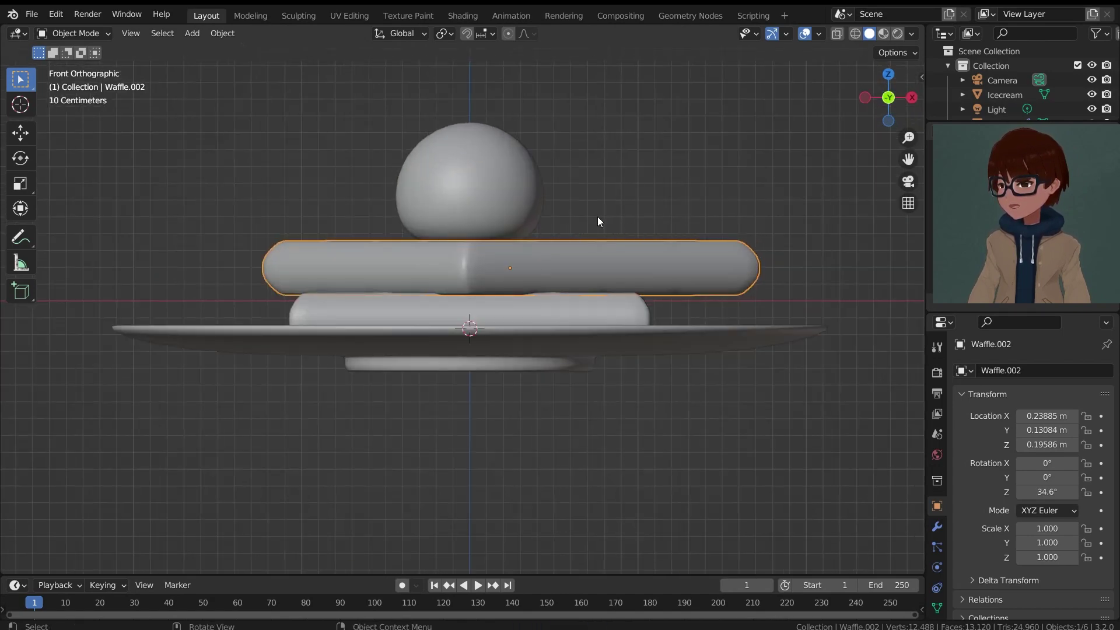
middle_click_drag(613, 214, 686, 225)
scroll(687, 246, "up", 3)
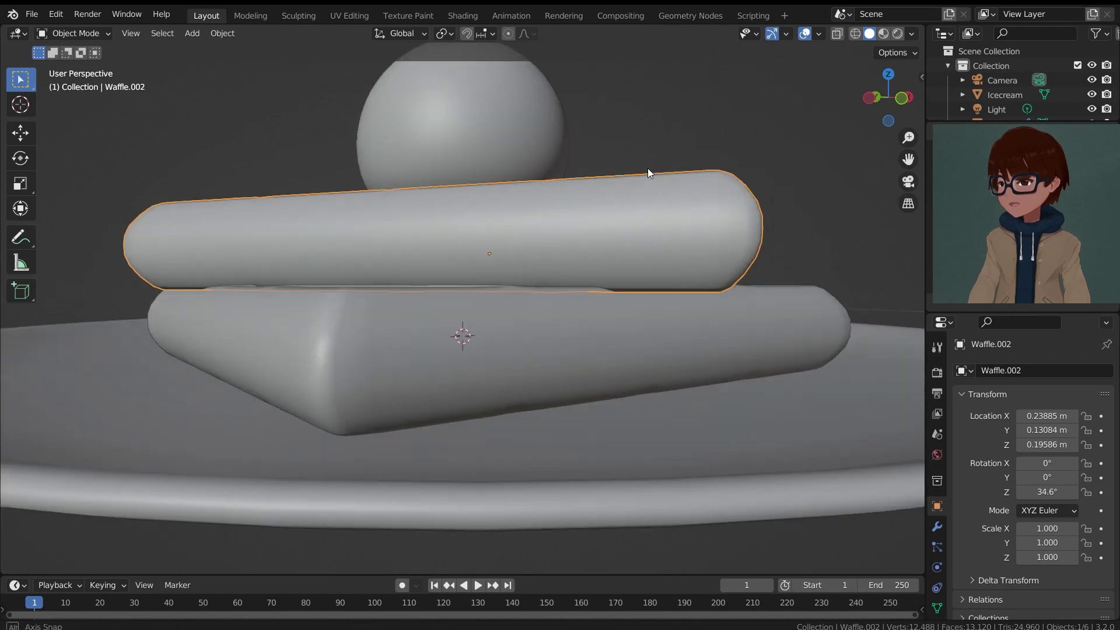
middle_click_drag(647, 168, 783, 272)
left_click(786, 319, "shift")
scroll(674, 244, "down", 3)
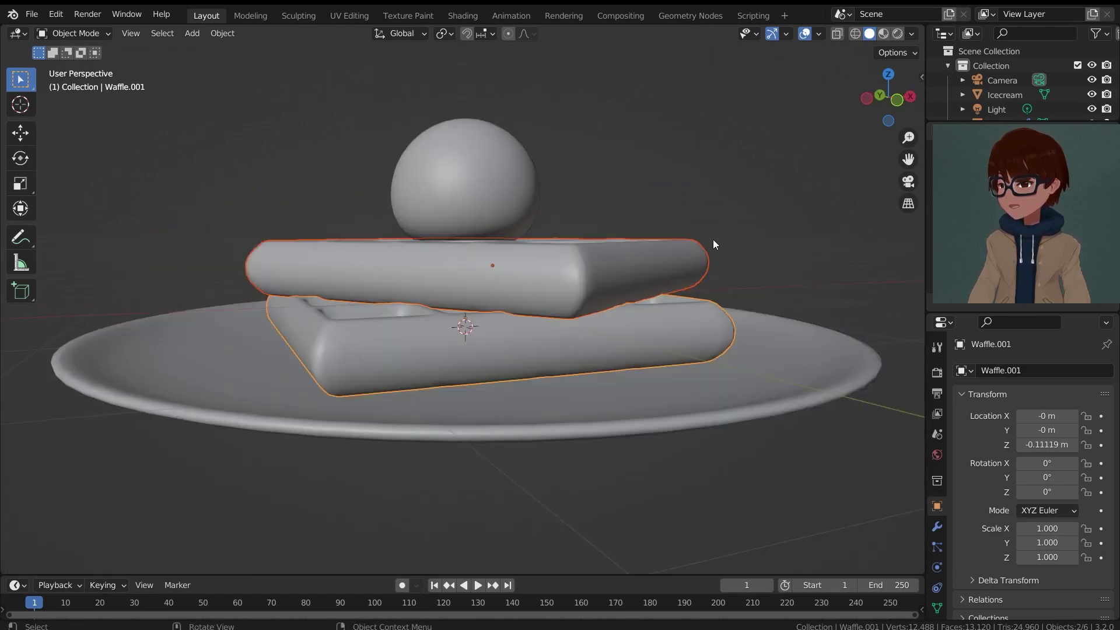
middle_click_drag(683, 222, 712, 220)
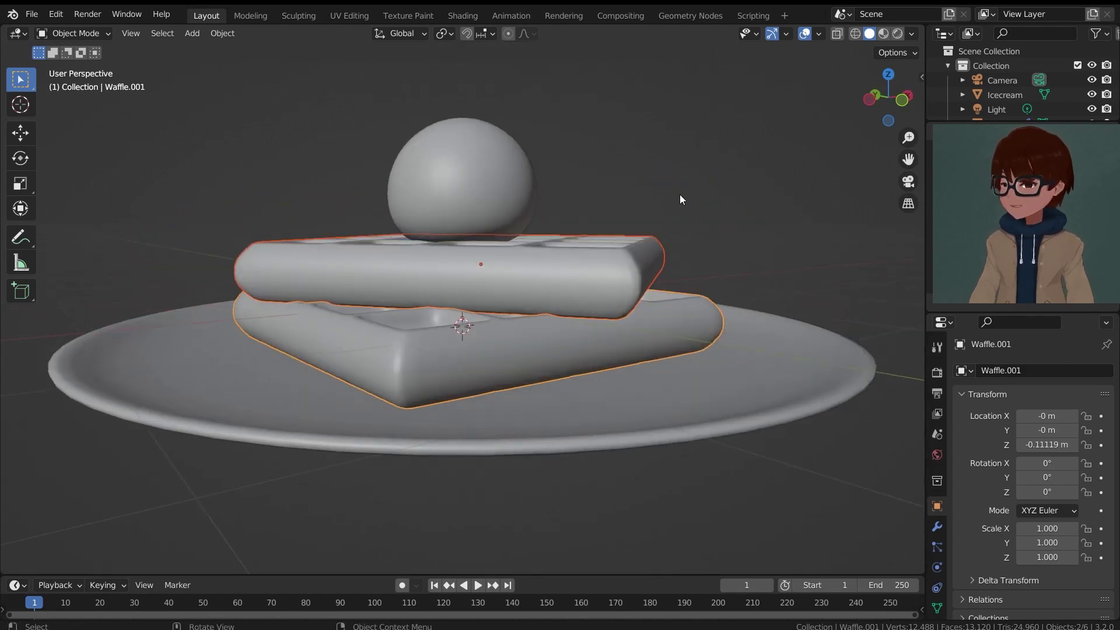
key("s")
key("z")
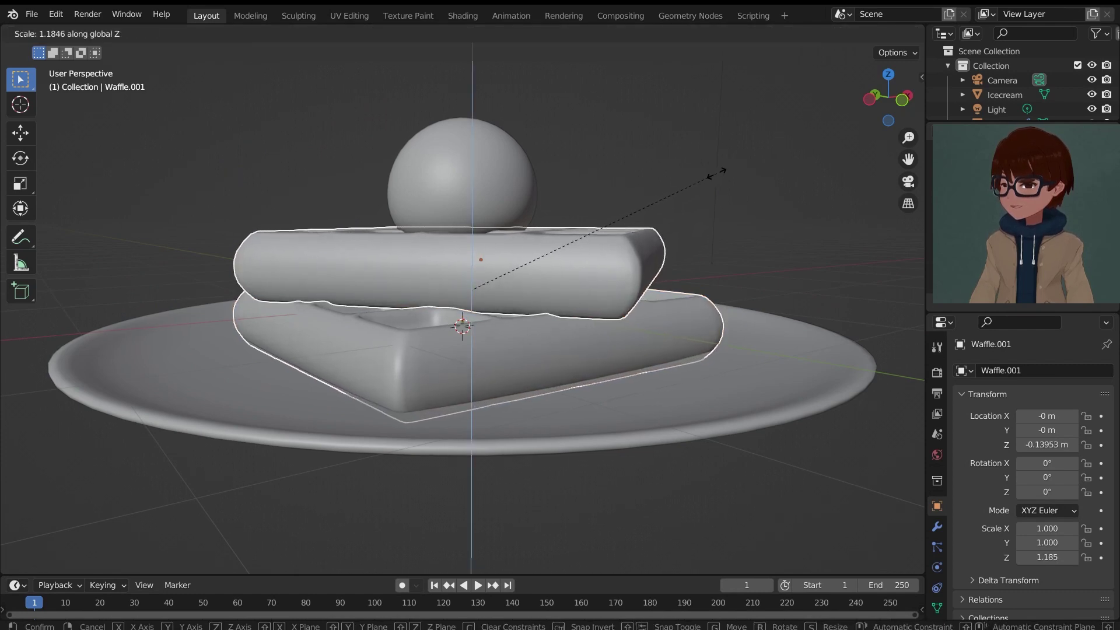
left_click(719, 170)
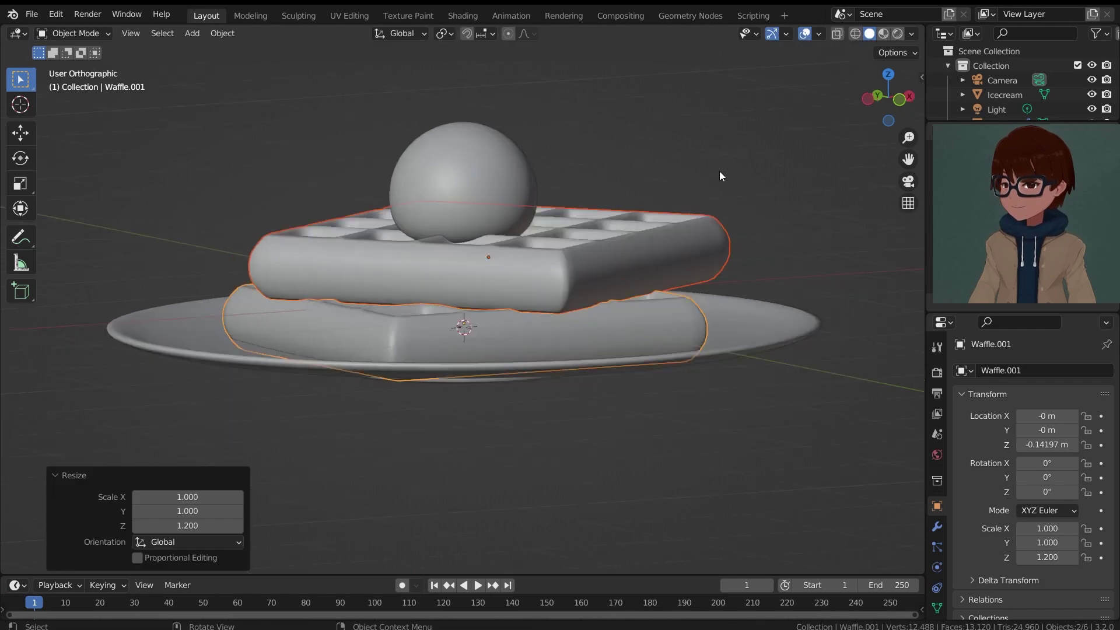
Raise both waffles about 0.049 m along Z, using wireframe shading in front view to align them with the plate, and restore solid shading
middle_click_drag(719, 171, 666, 226)
key("KP_1")
key("z")
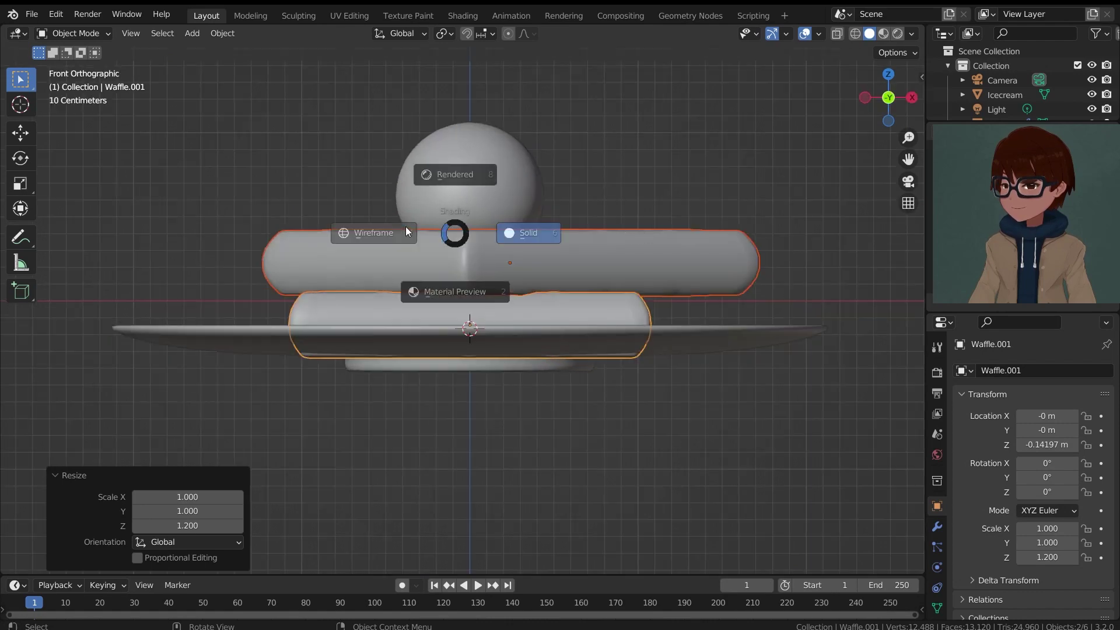
left_click(405, 226)
key("g")
key("z")
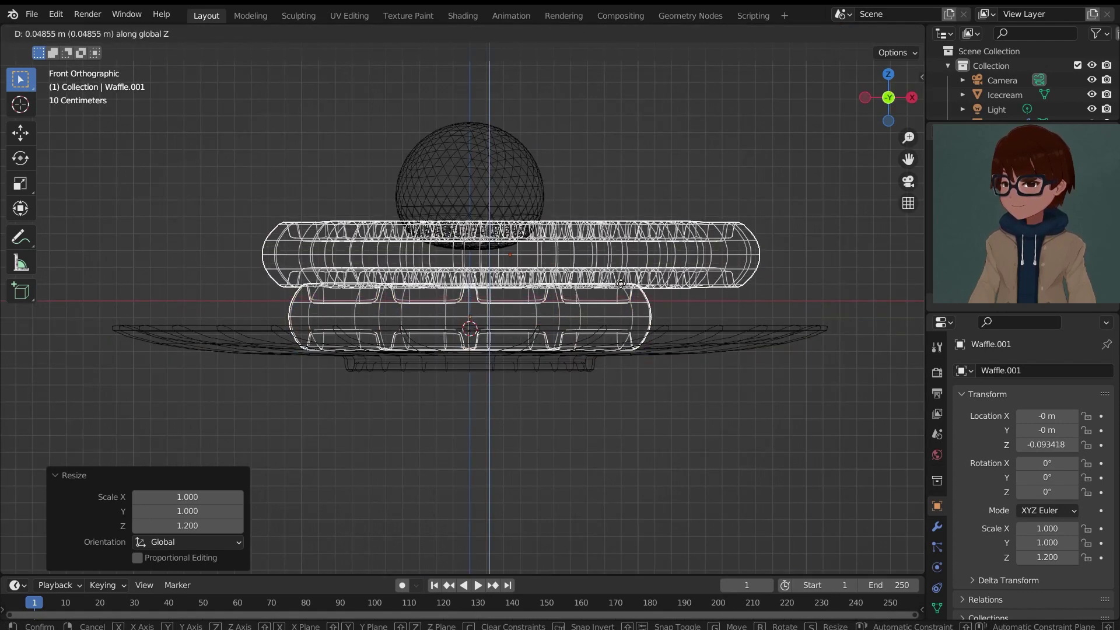
left_click(621, 284)
key("z")
left_click(655, 271)
Adjust the upper waffle's height along Z so it sits on the lower waffle
mouse_move(655, 271)
middle_mouse_down()
mouse_move(639, 271)
mouse_move(649, 262)
mouse_move(659, 277)
middle_mouse_up()
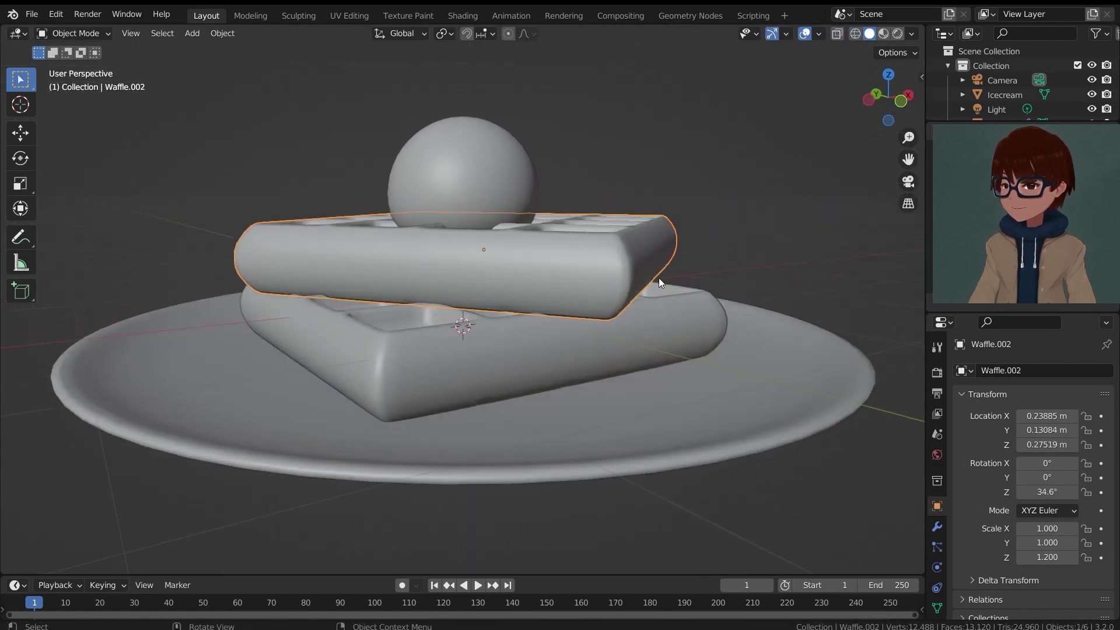
key("g")
key("z")
left_click(659, 275)
Raise the ice cream about 0.085 m along Z to the top of the thickened upper waffle
middle_click_drag(506, 239, 620, 239)
left_click(479, 200)
key("g")
key("z")
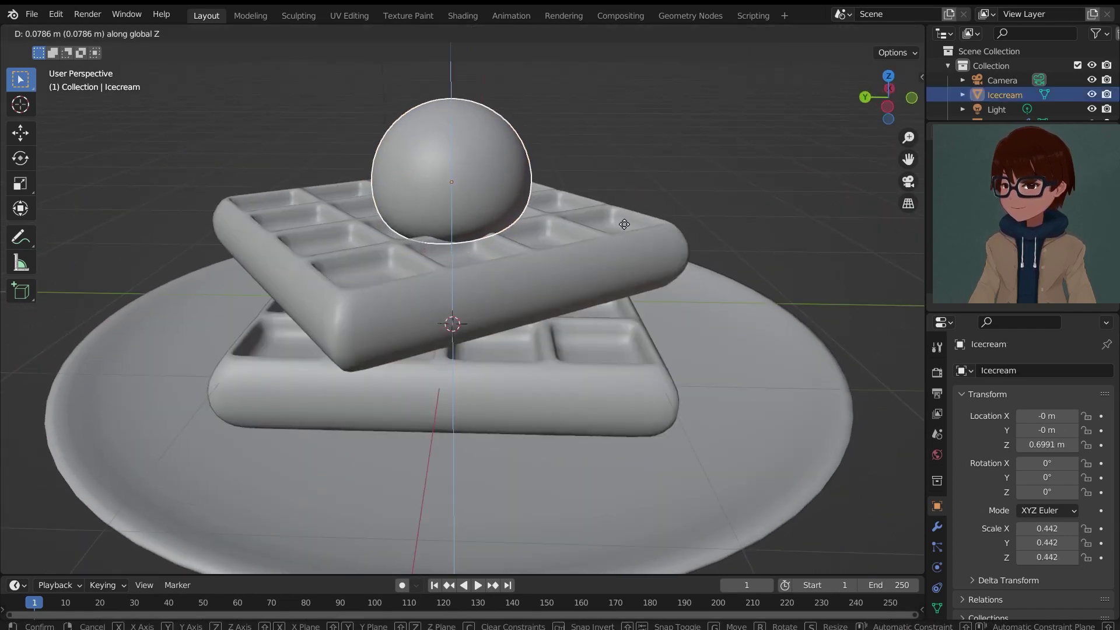
left_click(622, 221)
Raise the ice cream another 0.019 m along Z where its base cuts into the waffle ridges, and deselect everything
scroll(521, 215, "up", 4)
middle_click_drag(479, 210, 564, 215)
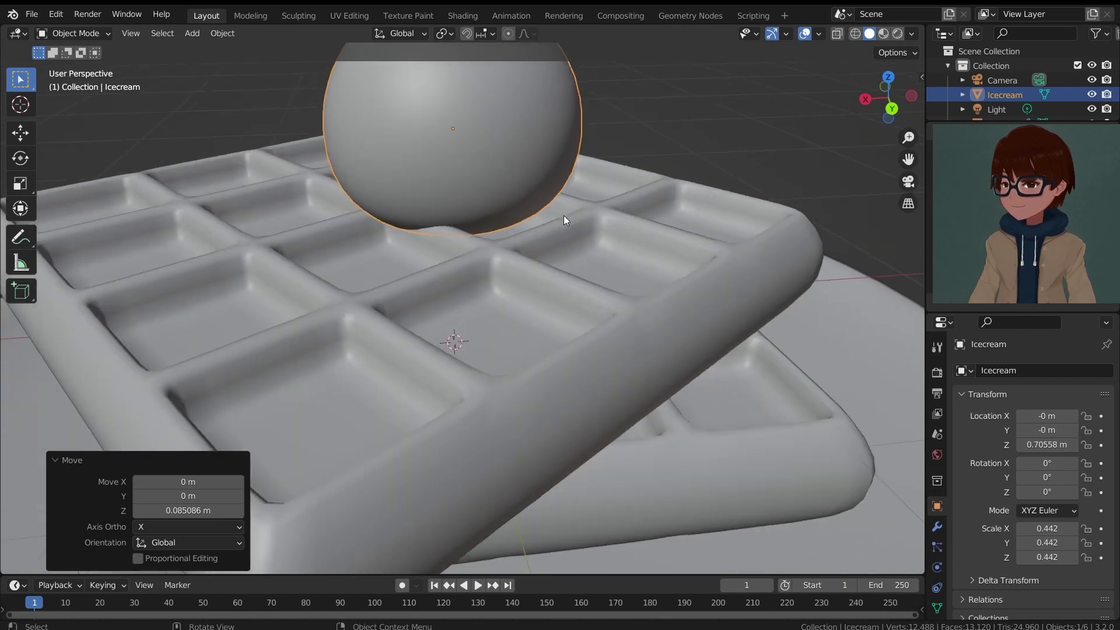
middle_click_drag(470, 220, 503, 285)
scroll(414, 275, "down", 5)
mouse_move(414, 276)
middle_mouse_down()
mouse_move(433, 265)
mouse_move(415, 277)
middle_mouse_up()
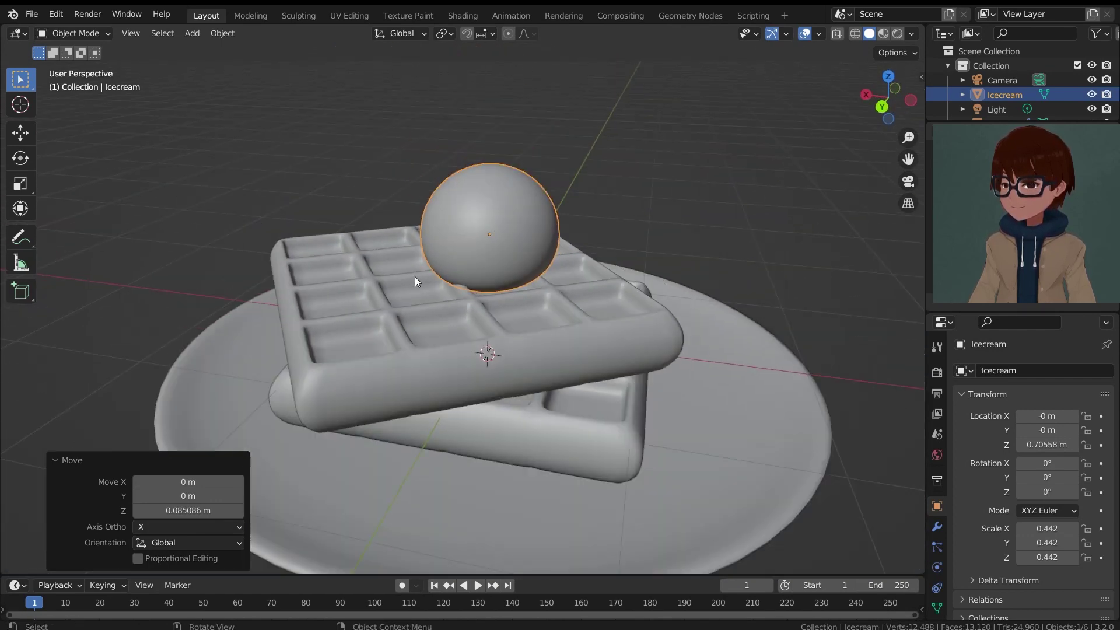
key("g")
key("z")
left_click(493, 245)
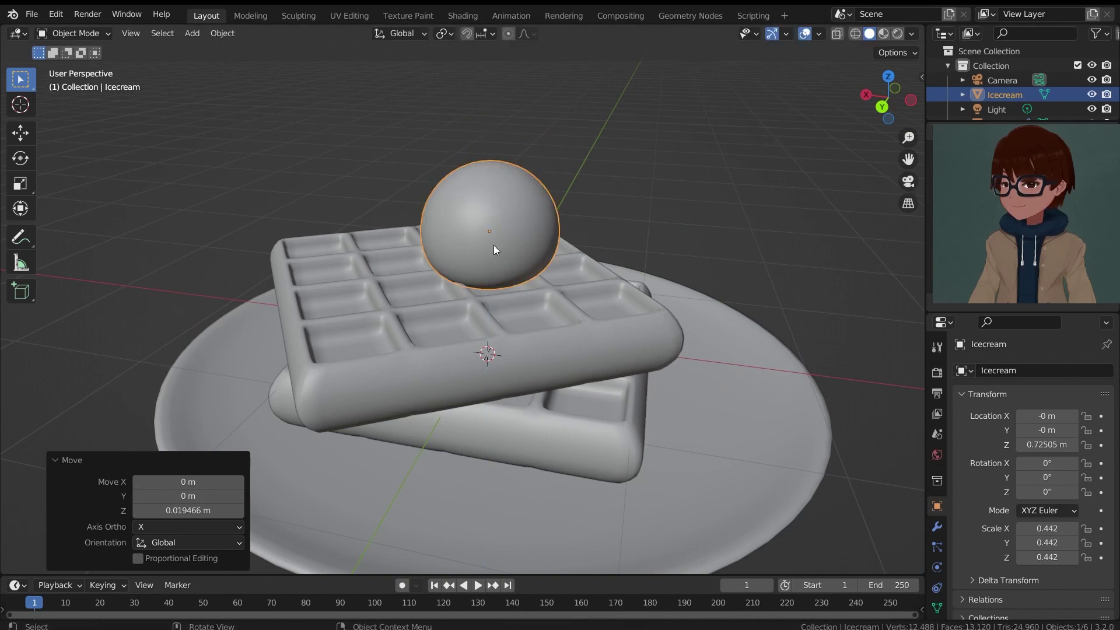
middle_click_drag(494, 245, 618, 227)
key("alt+a")
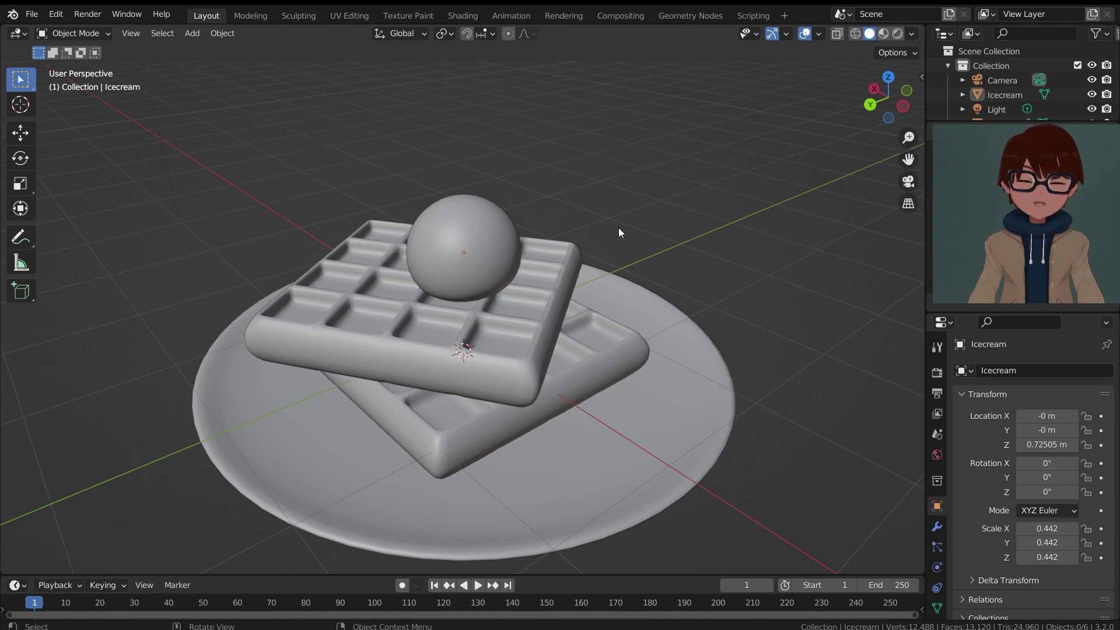
Switch to rendered shading and, in front view, move the light about -2.51 m in X and -3.00 m in Z towards the waffles
scroll(629, 250, "down", 2)
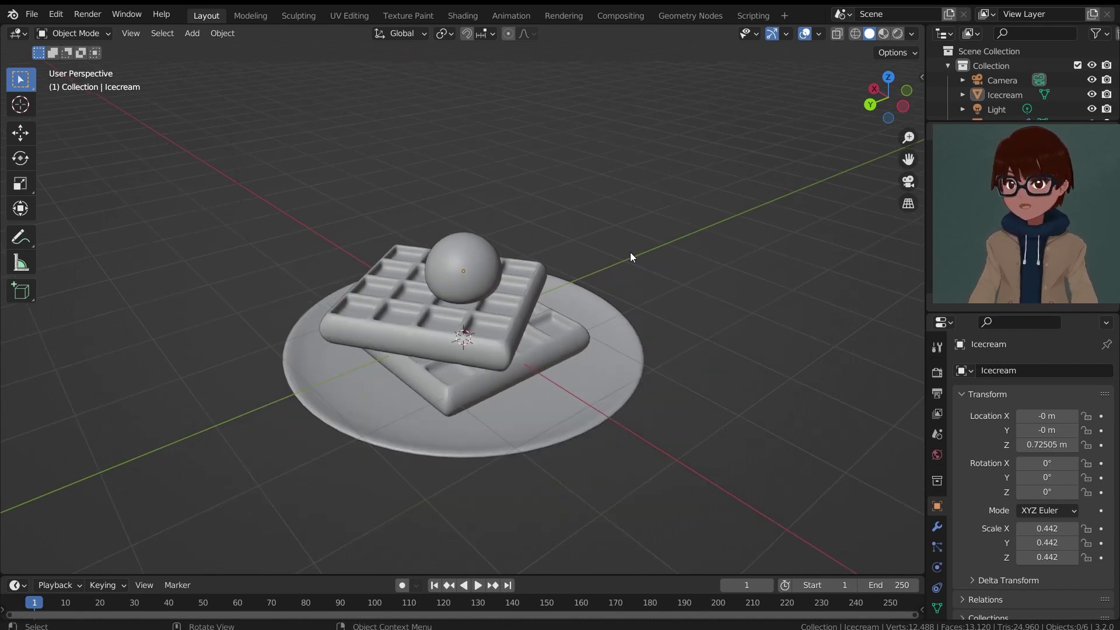
key("z")
left_click(604, 145)
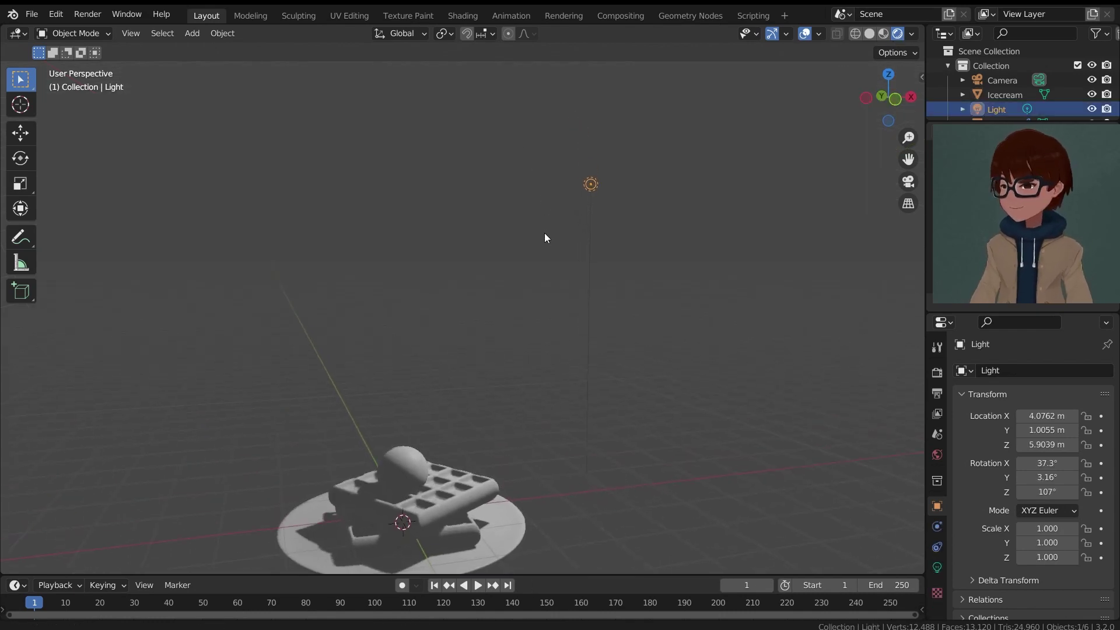
middle_click_drag(545, 237, 579, 197)
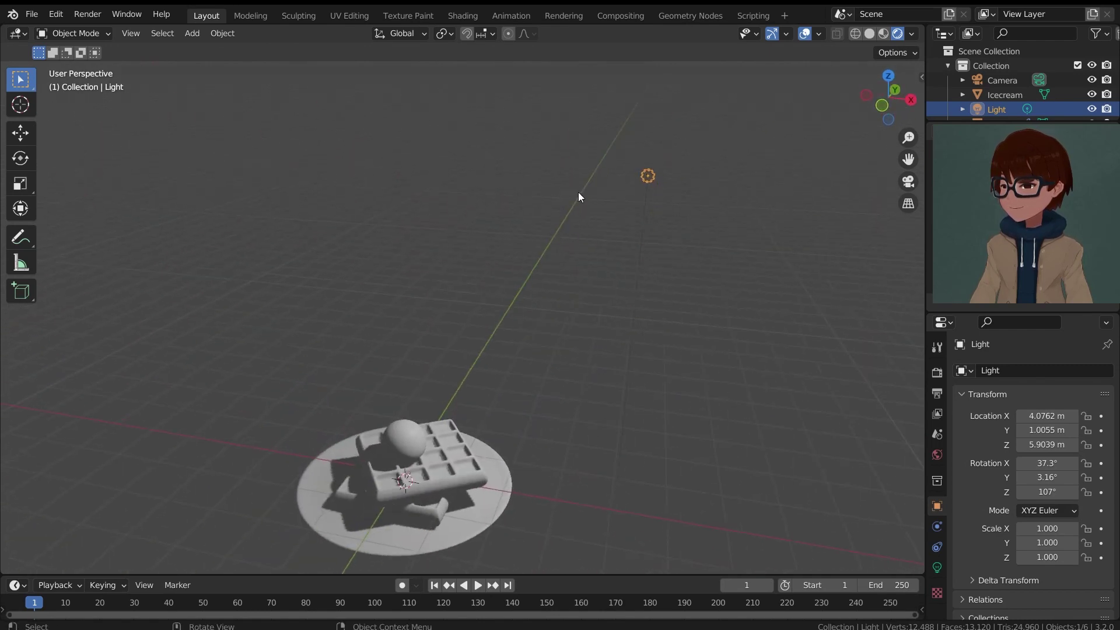
key("KP_1")
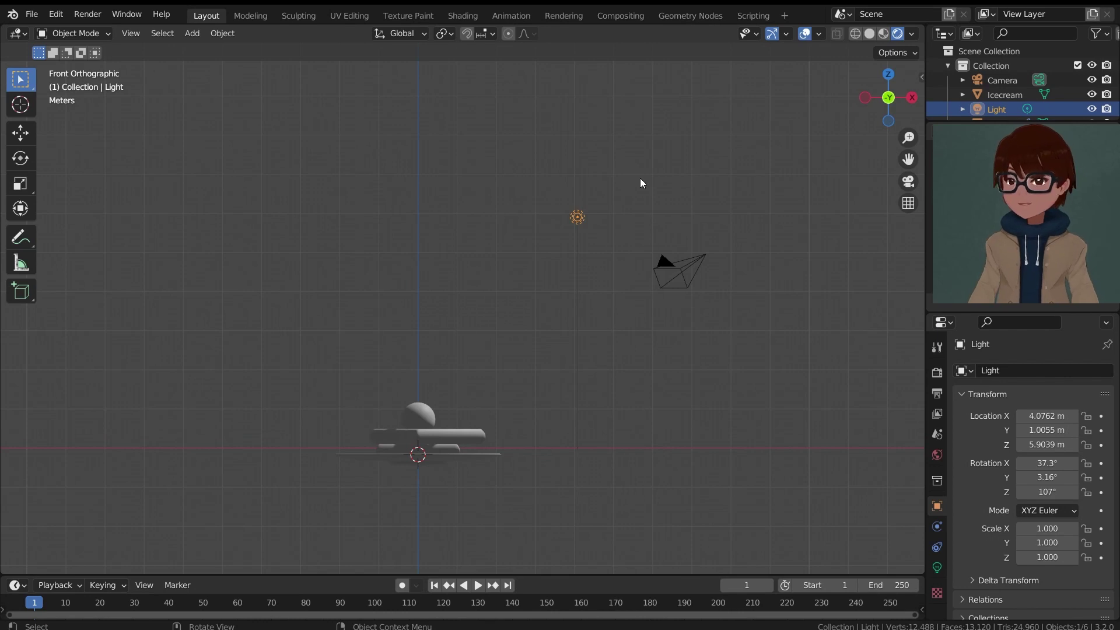
key("g")
left_click(541, 295)
Reposition the light just above the ice cream at about X 0.80, Y 0.02, Z 2.14 m and save the file
middle_click_drag(541, 296, 621, 257)
key("g")
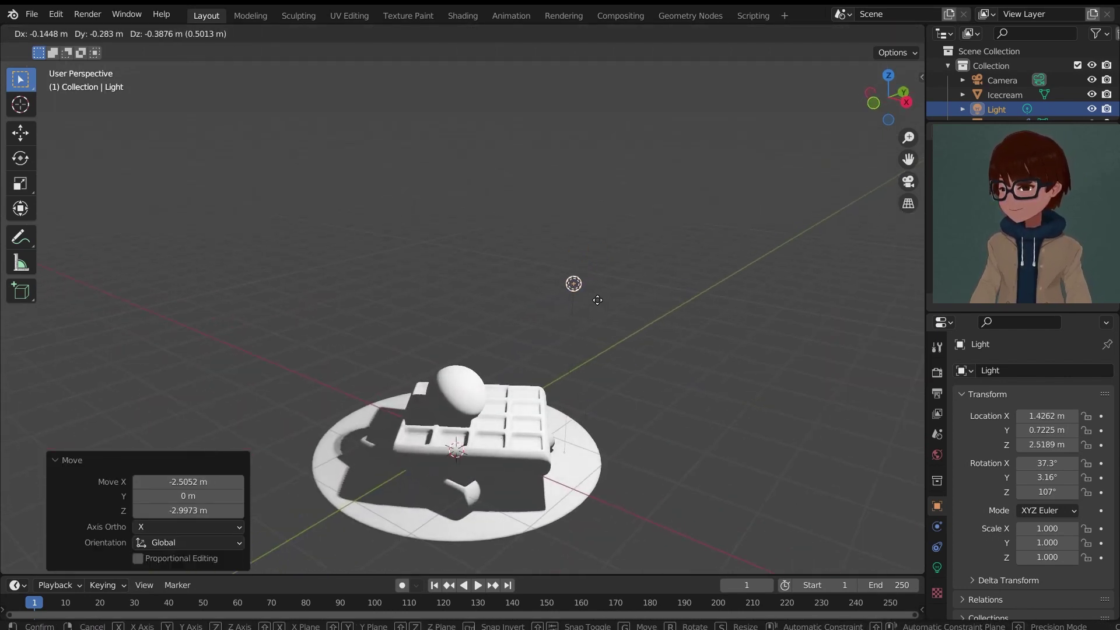
left_click(551, 248)
middle_click_drag(551, 248, 641, 227)
key("g")
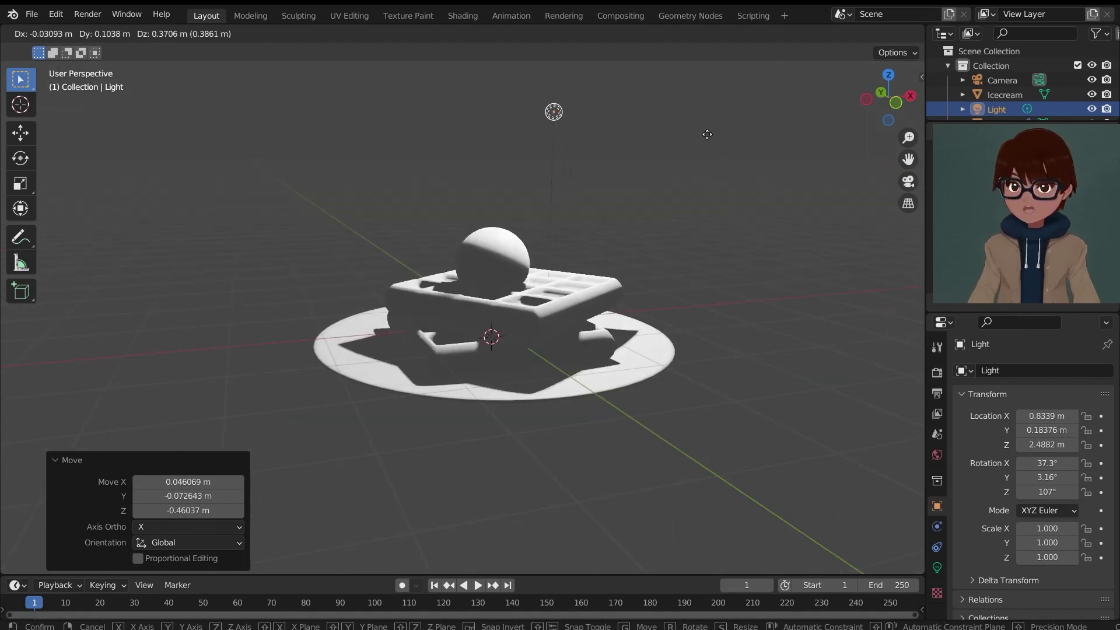
left_click(707, 134)
middle_click_drag(707, 135, 645, 142)
key("g")
left_click(653, 182)
middle_click_drag(653, 182, 595, 244)
key("g")
left_click(654, 219)
key("ctrl+s")
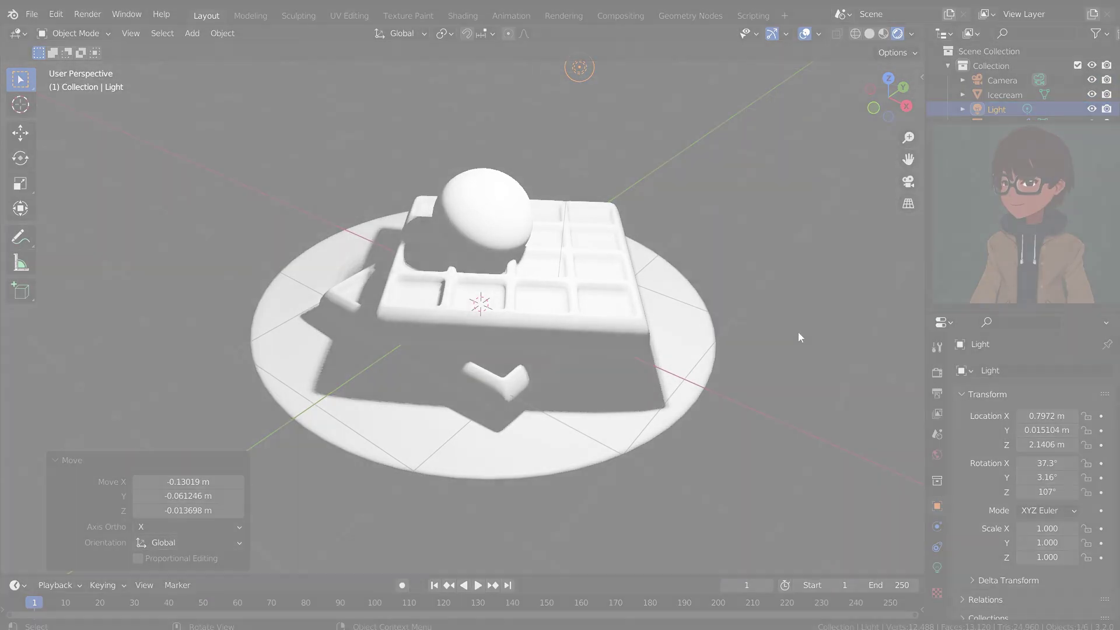
middle_click_drag(799, 333, 634, 304)
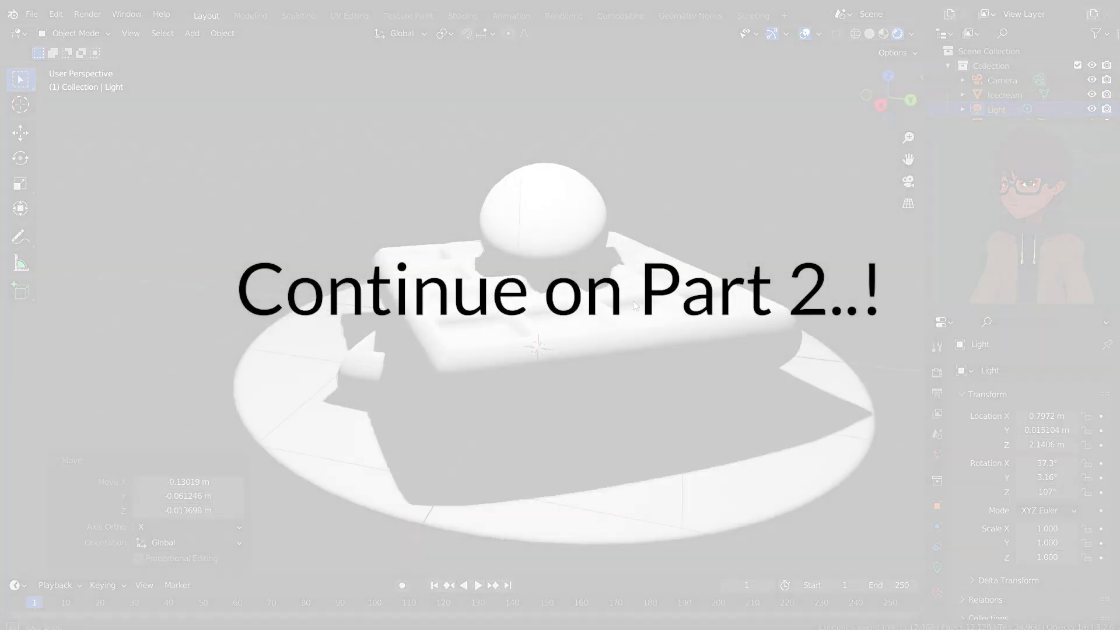